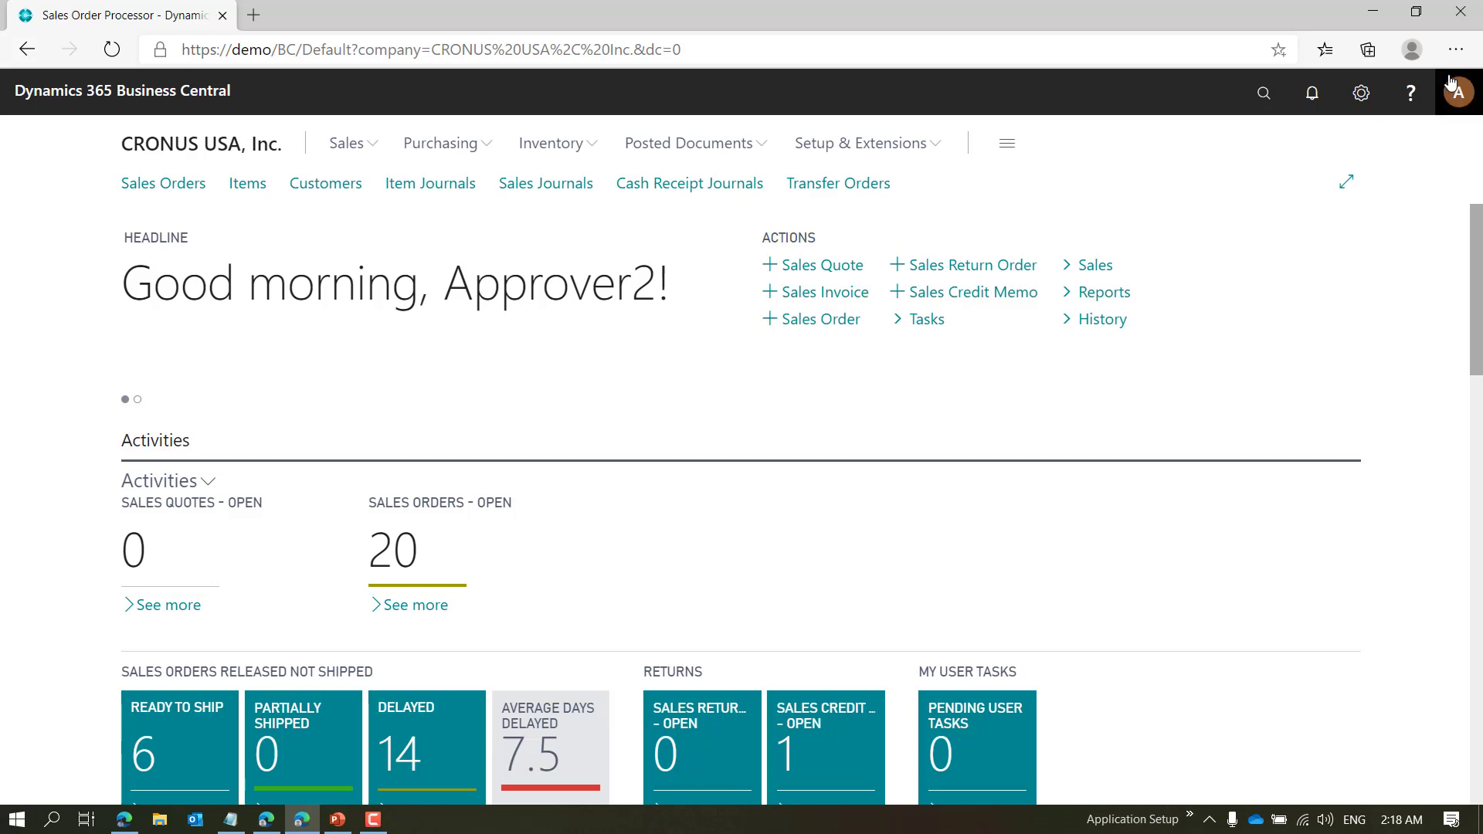
# Check the signed-in user in each browser window, then open Tell Me search in the administrator's window
pyautogui.click(1458, 92)
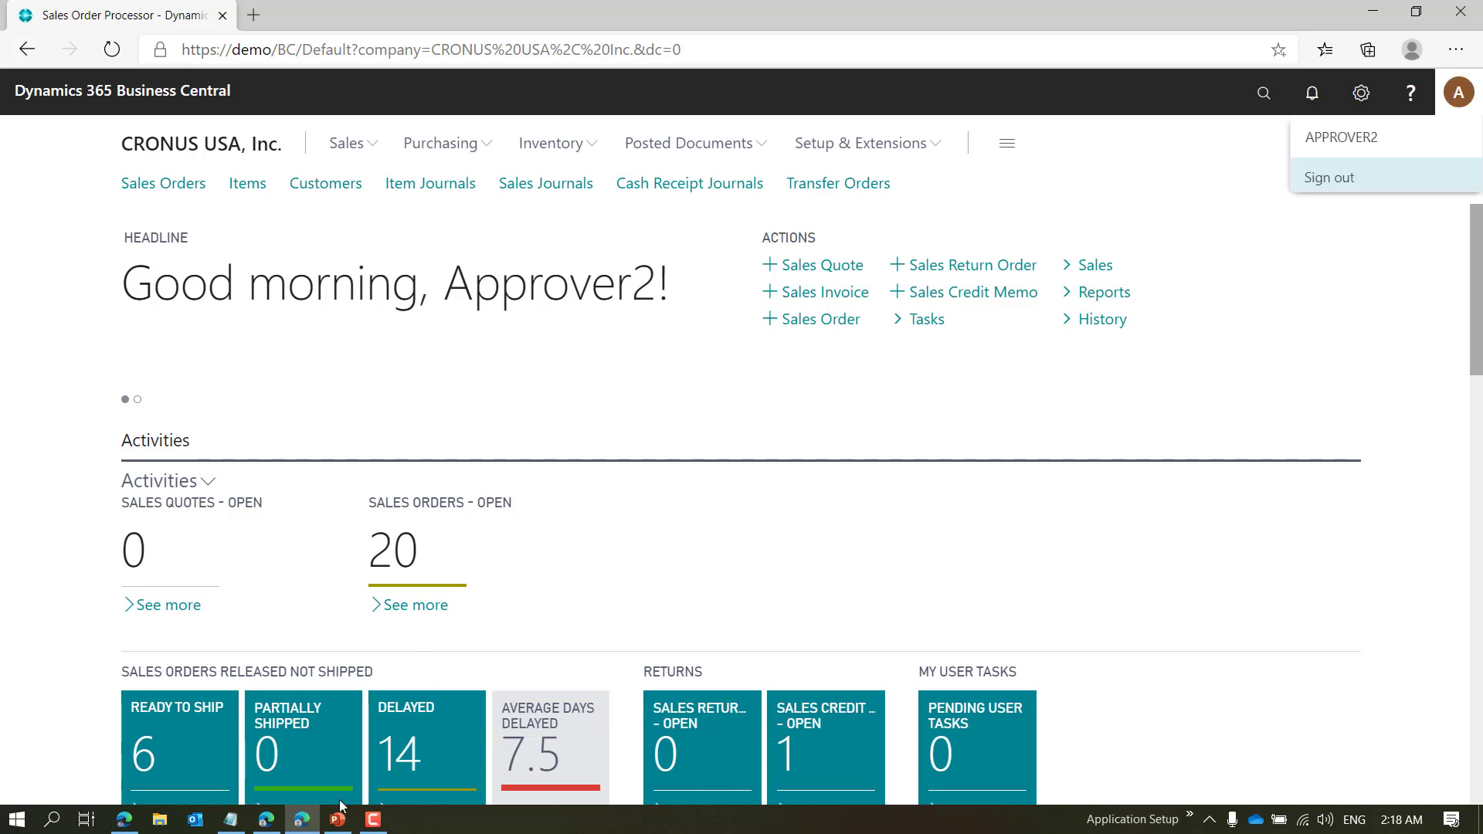
pyautogui.click(299, 819)
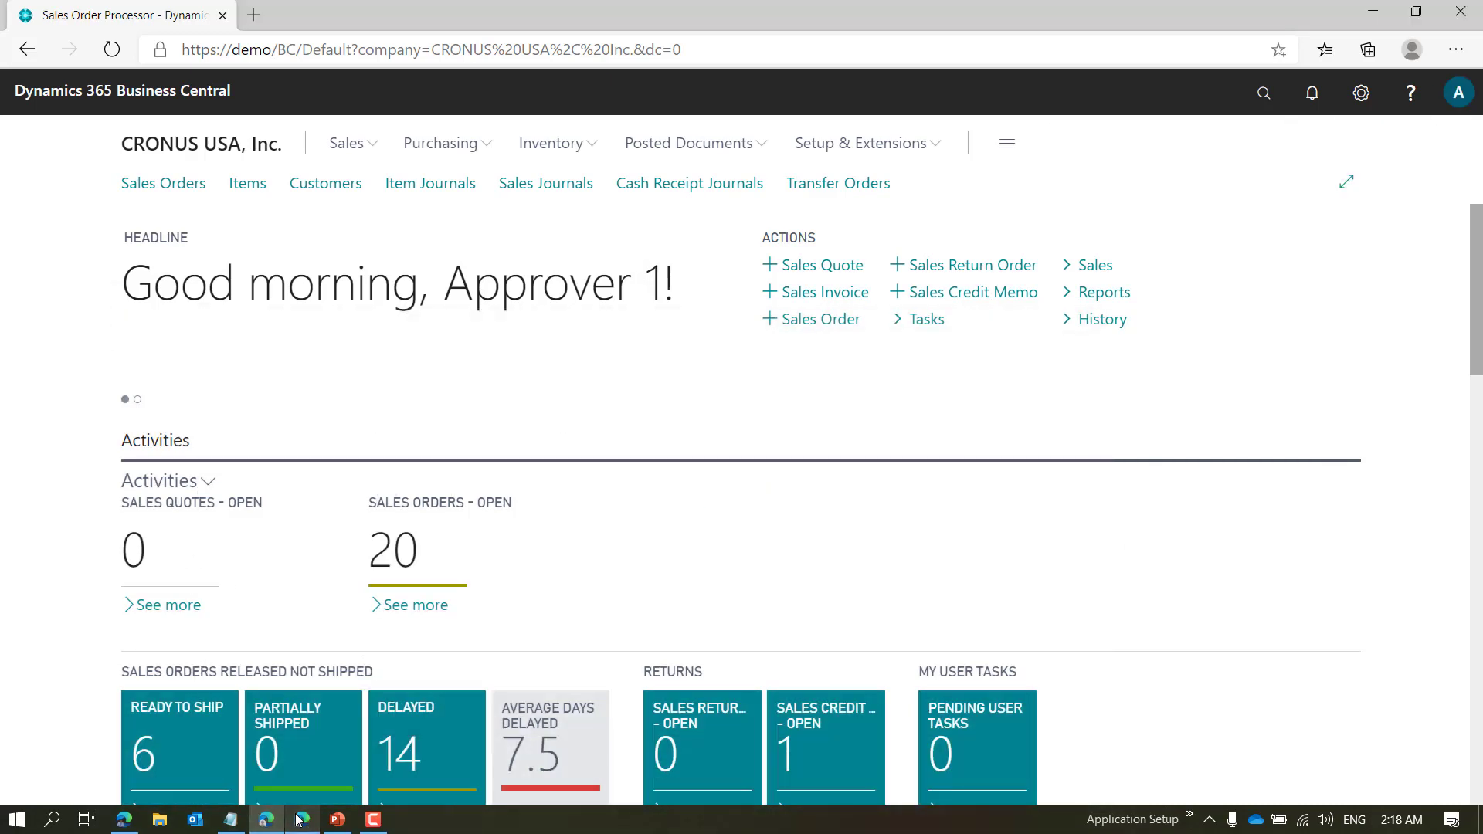
pyautogui.hotkey('alt', 'Tab')
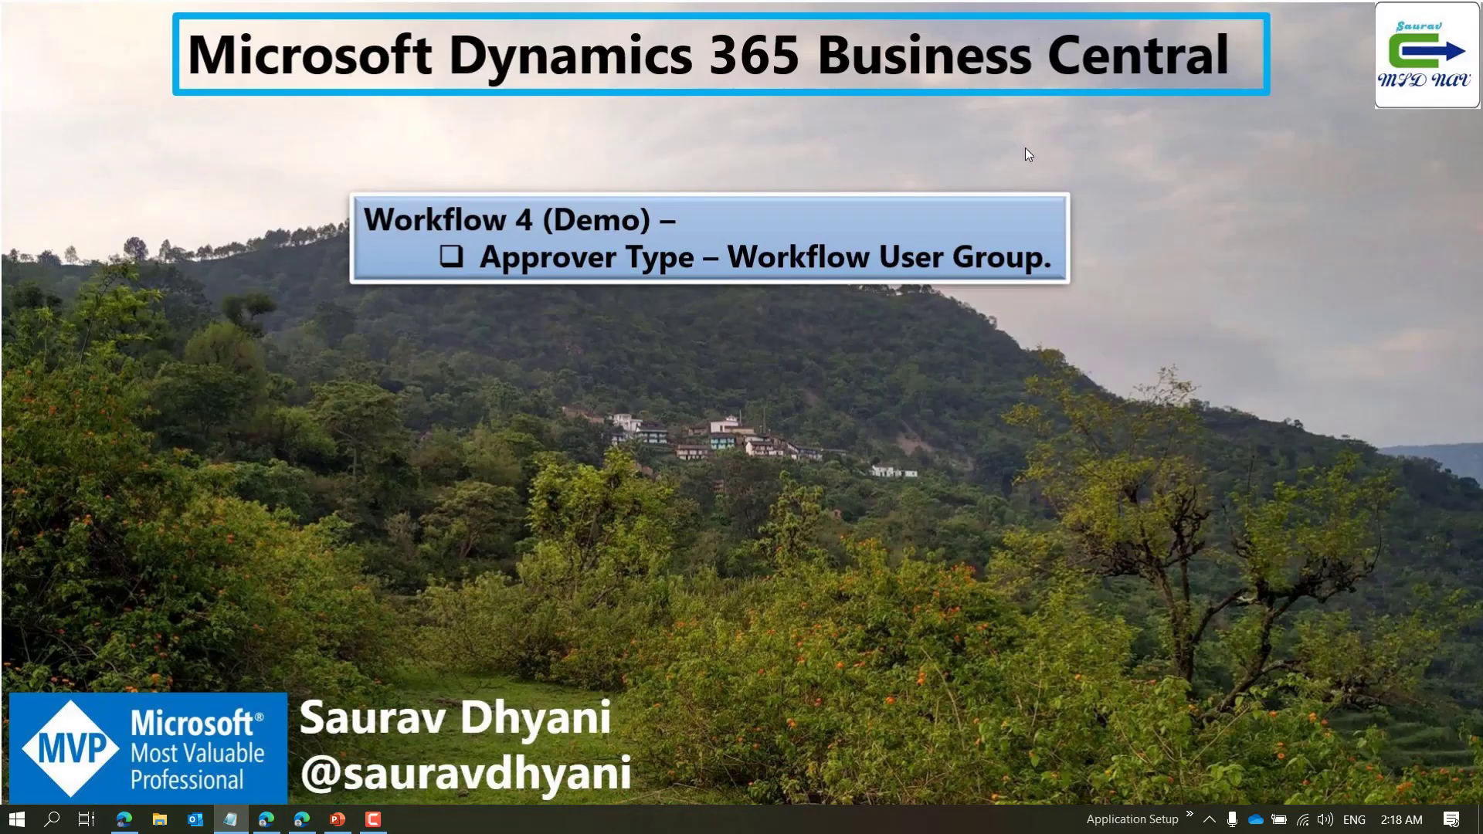
pyautogui.click(123, 818)
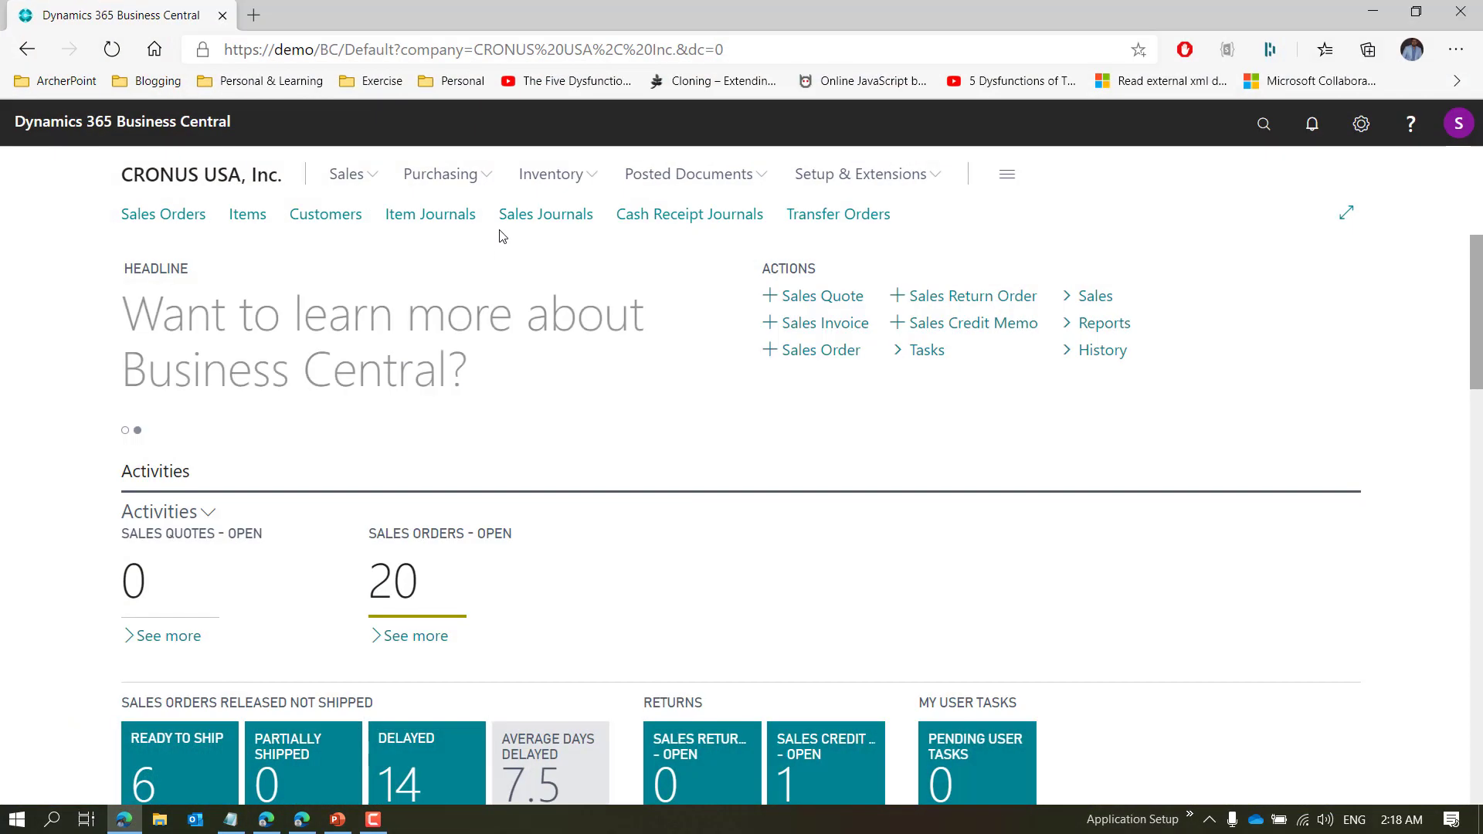
pyautogui.click(1459, 118)
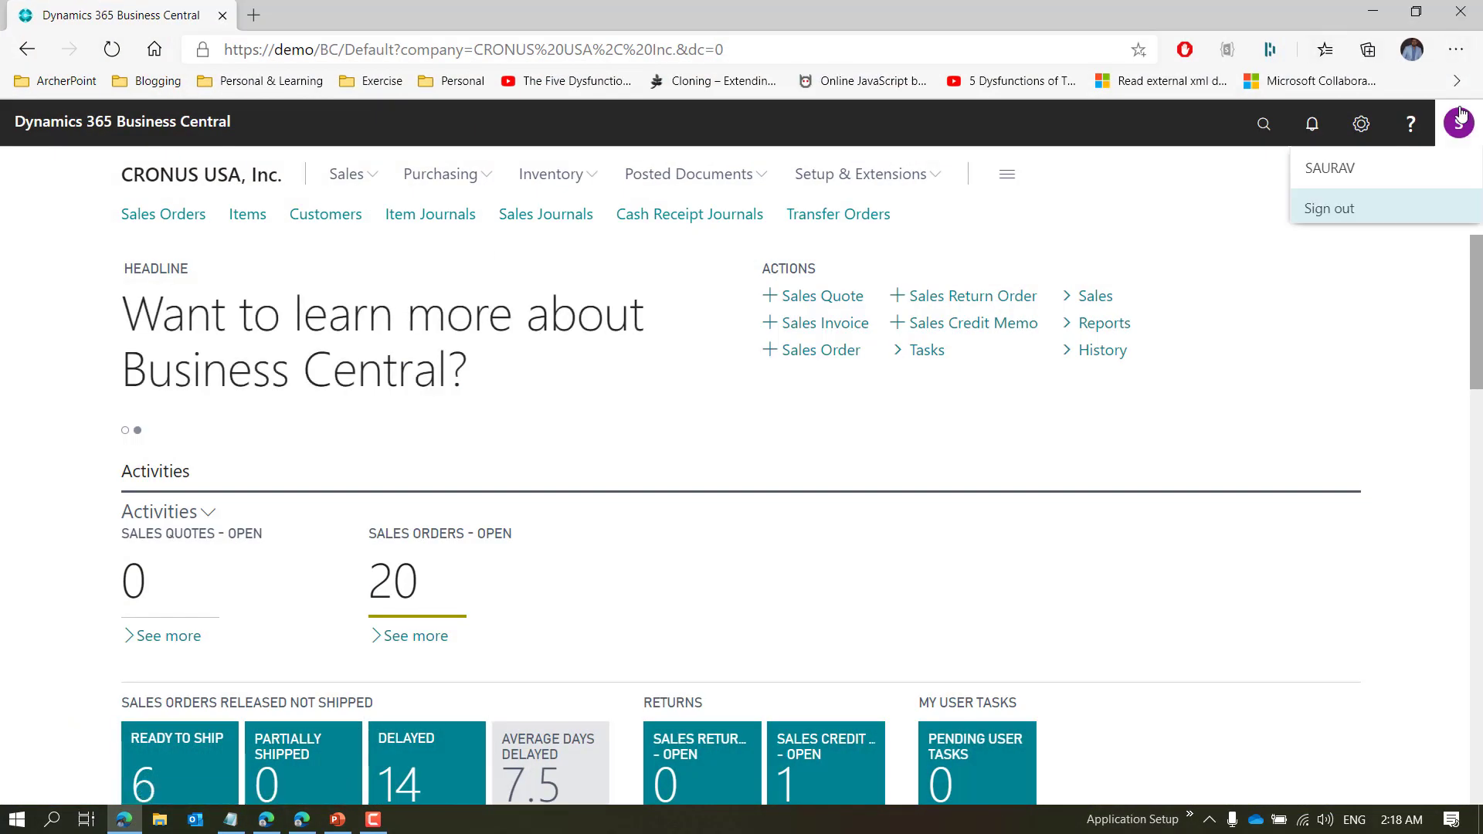
pyautogui.click(1459, 116)
pyautogui.click(1262, 124)
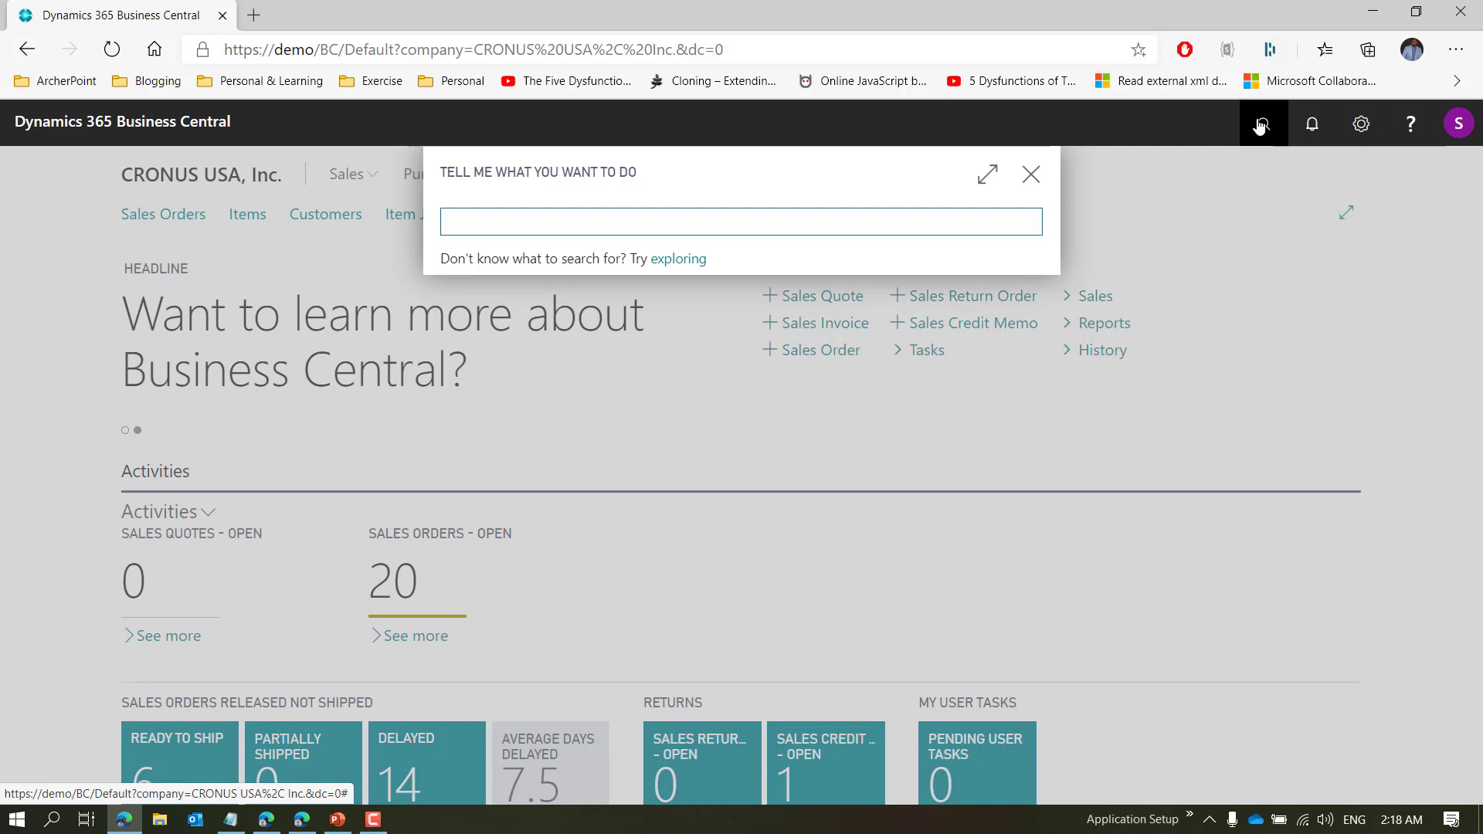
# Open the DEMO1 workflow user group from Workflow User Groups and review its members
pyautogui.write('Workflow')
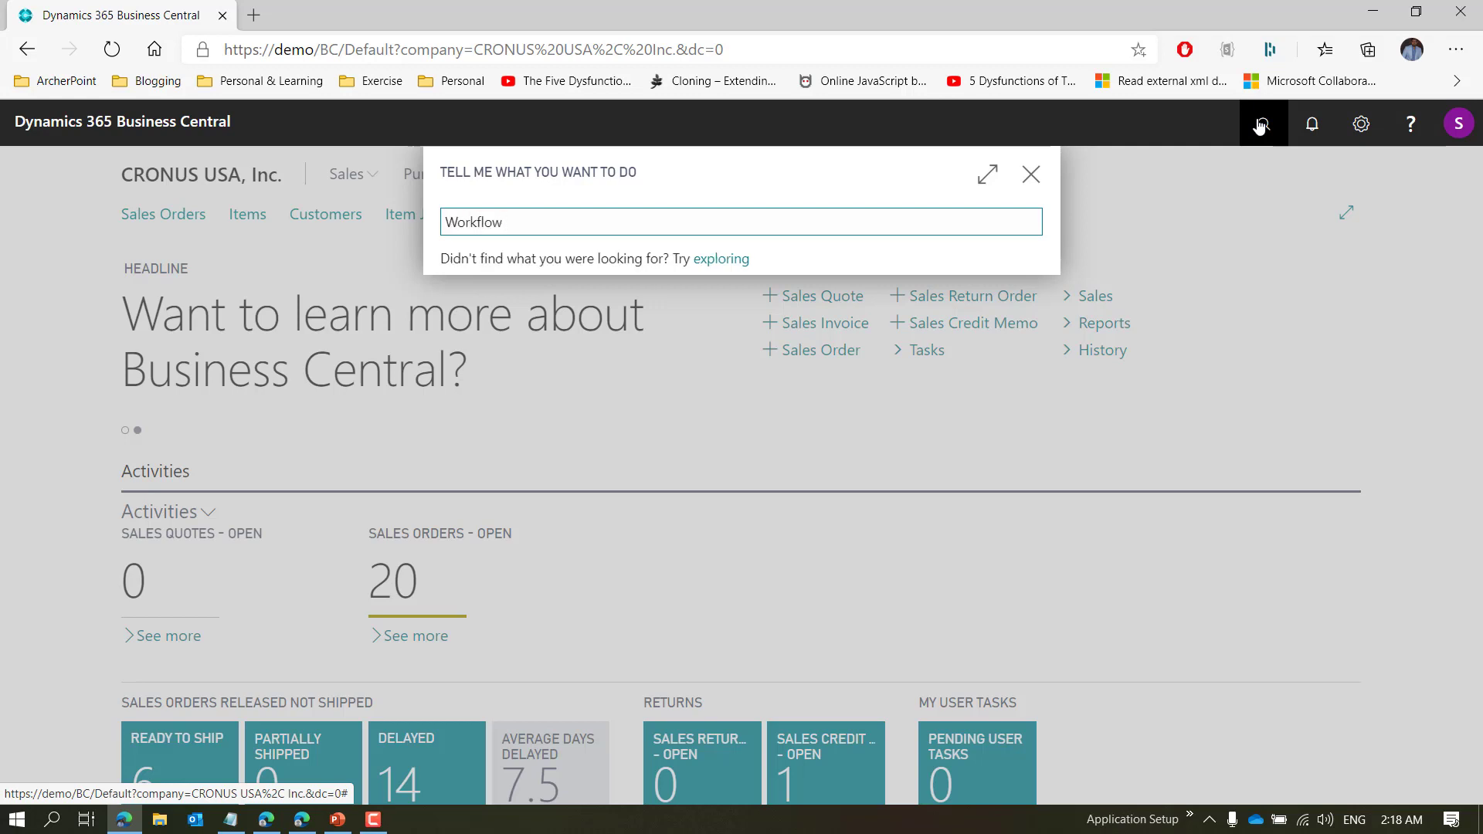
pyautogui.write(' User G')
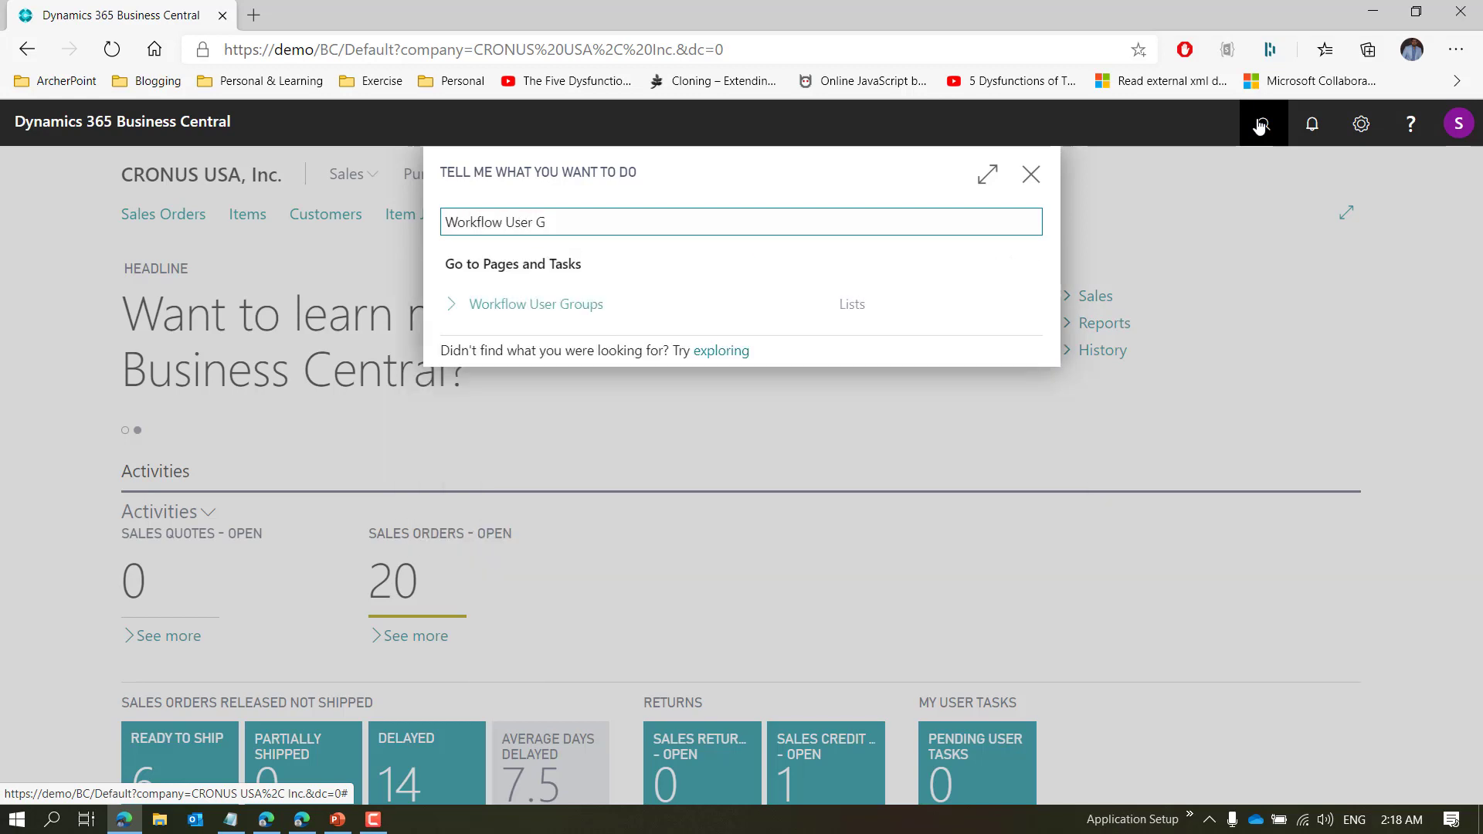
pyautogui.click(562, 307)
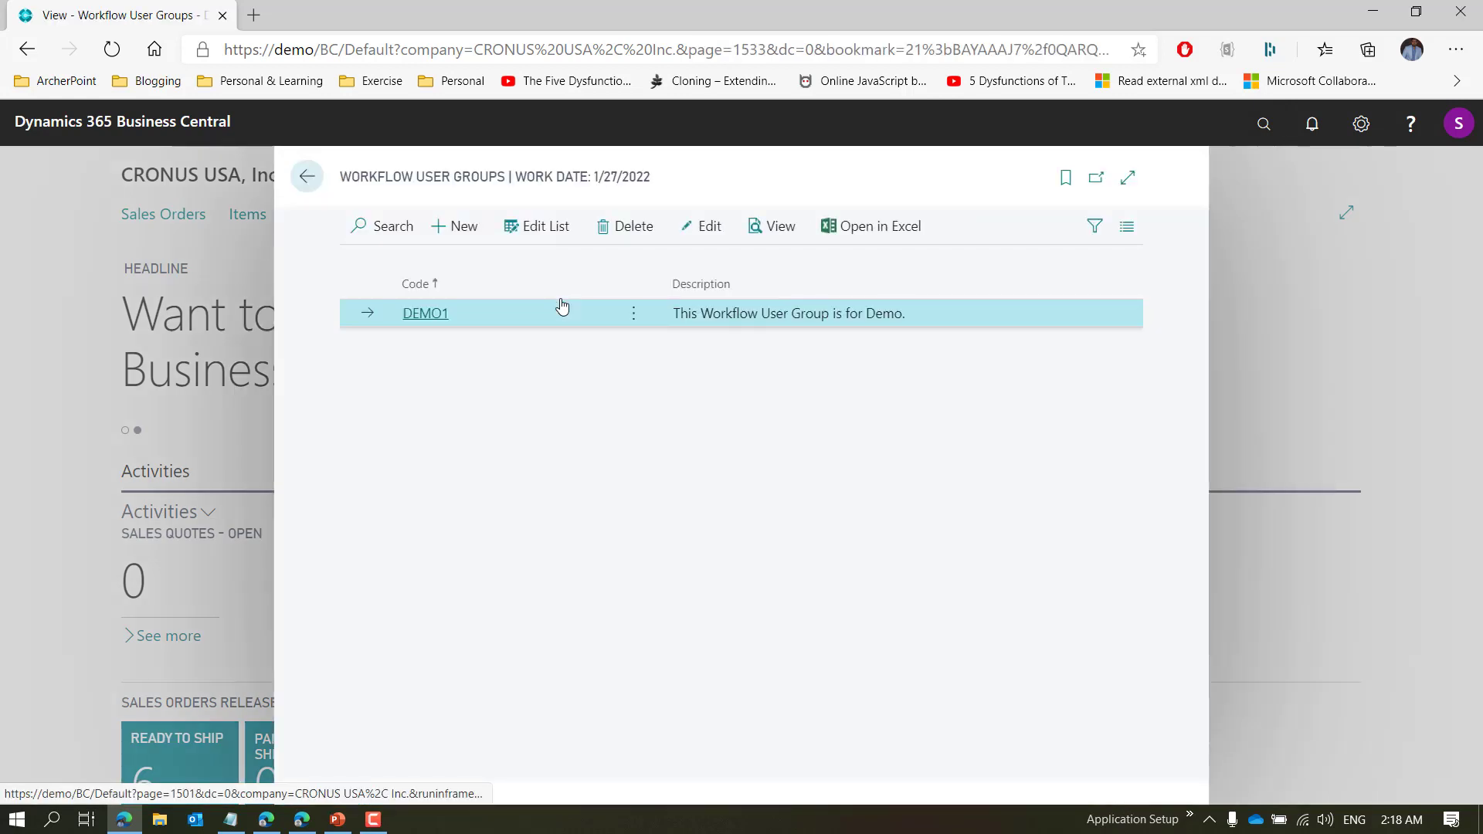
pyautogui.click(417, 315)
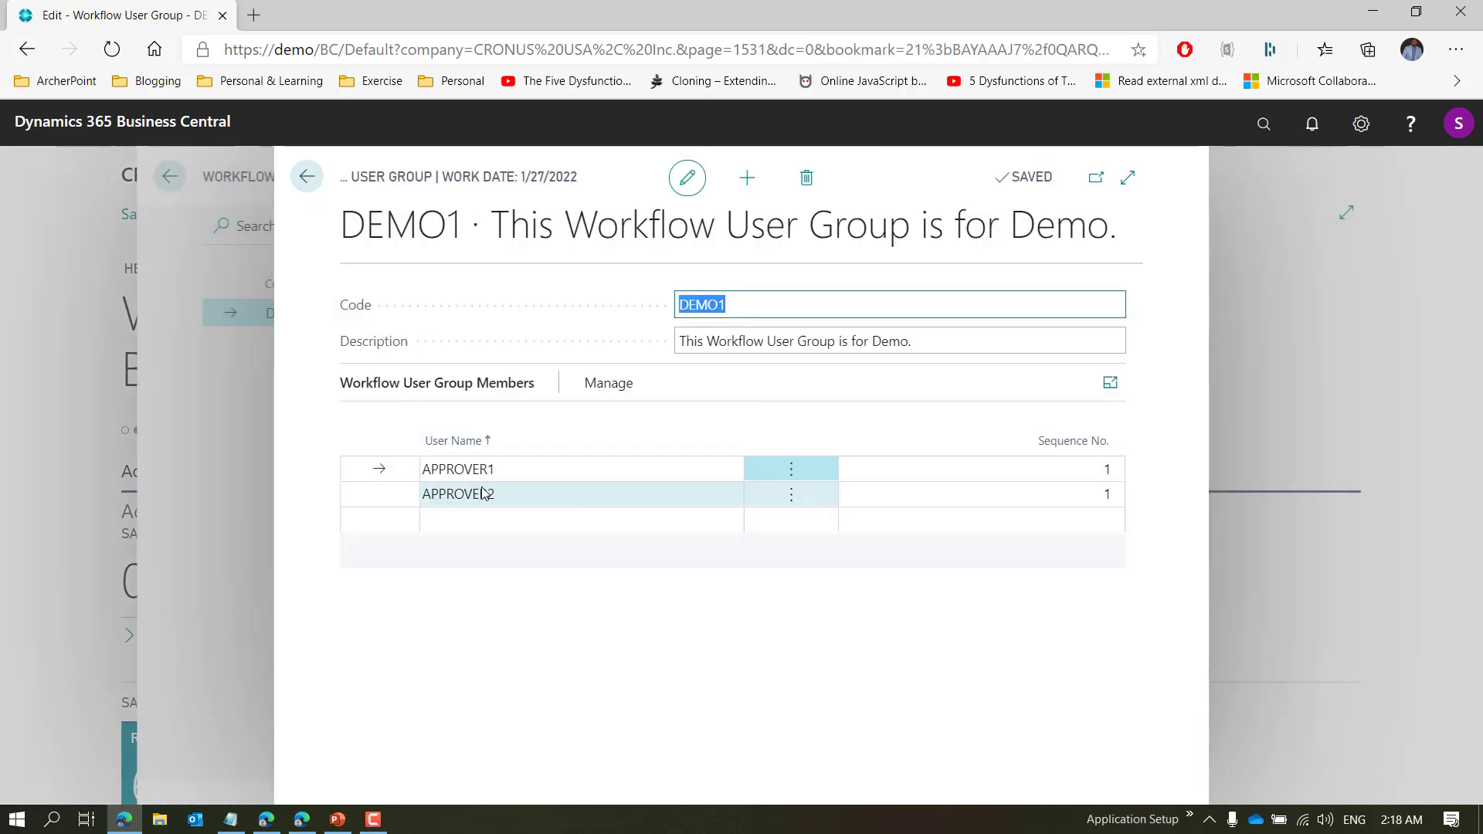
pyautogui.click(500, 472)
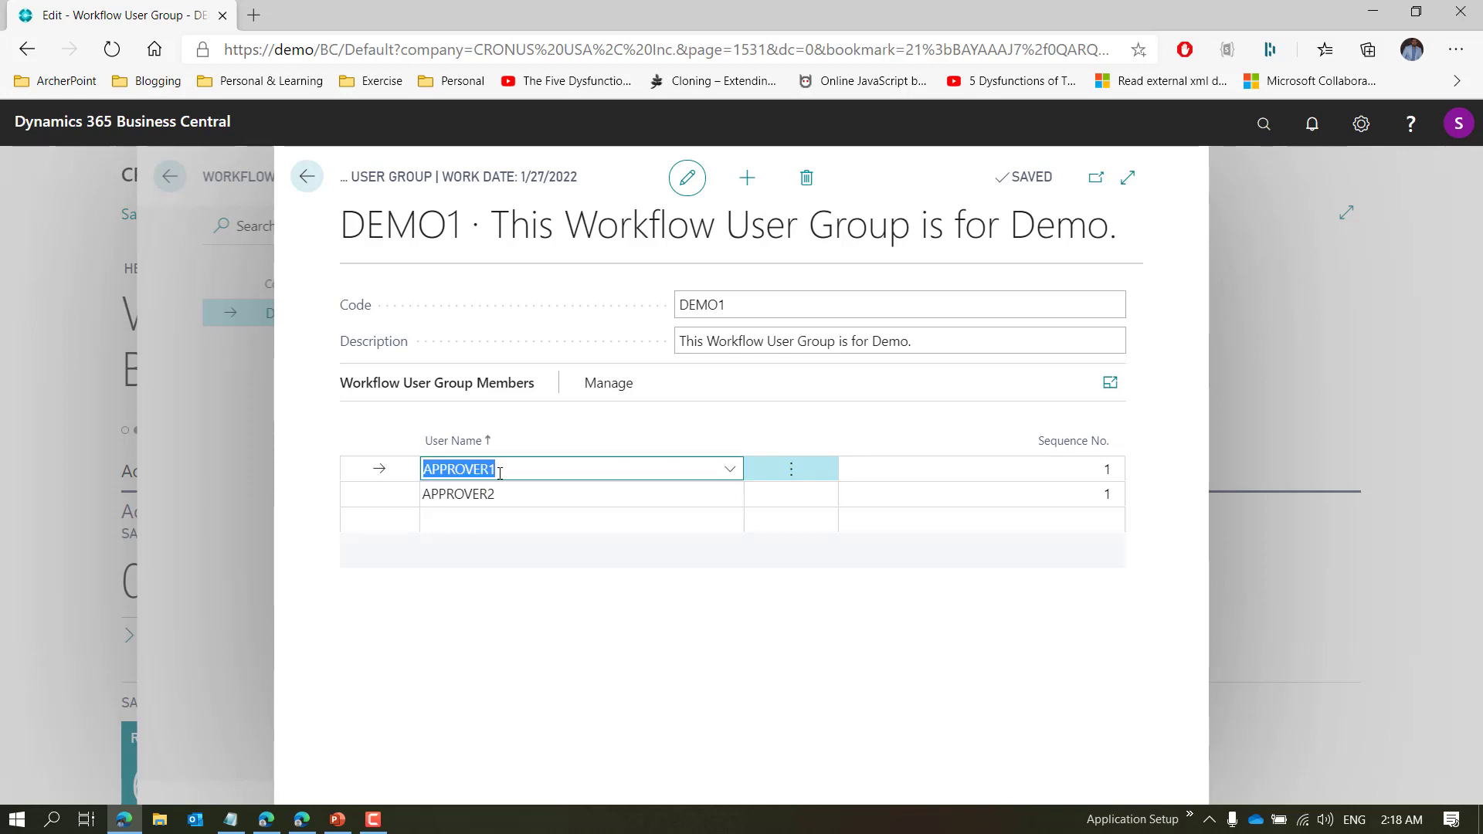
# Compare DEMO1 with the sequential-versus-parallel approval diagram, then select APPROVER2's Sequence No. cell
pyautogui.click(338, 819)
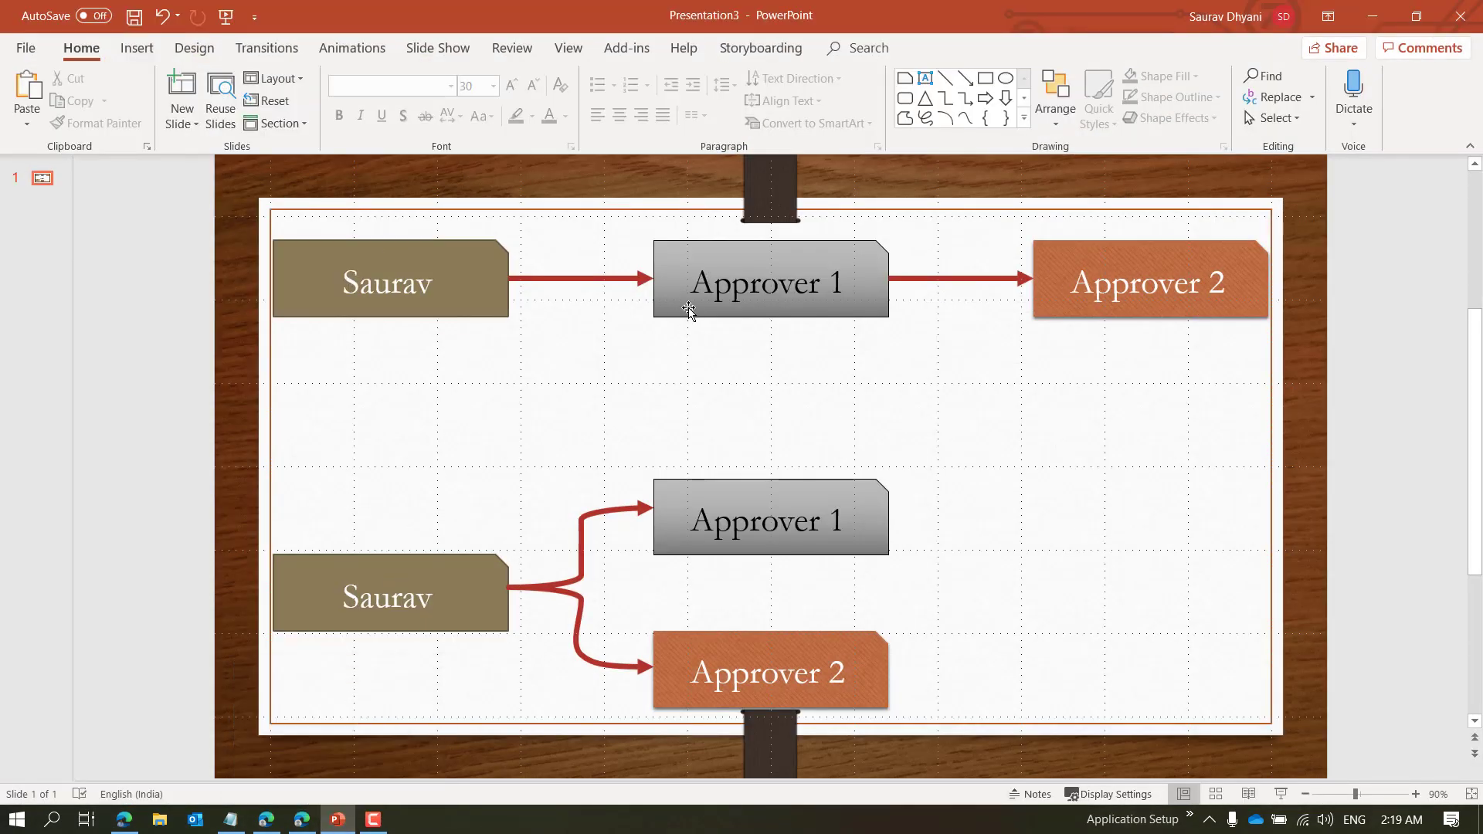
pyautogui.click(337, 819)
pyautogui.click(1102, 495)
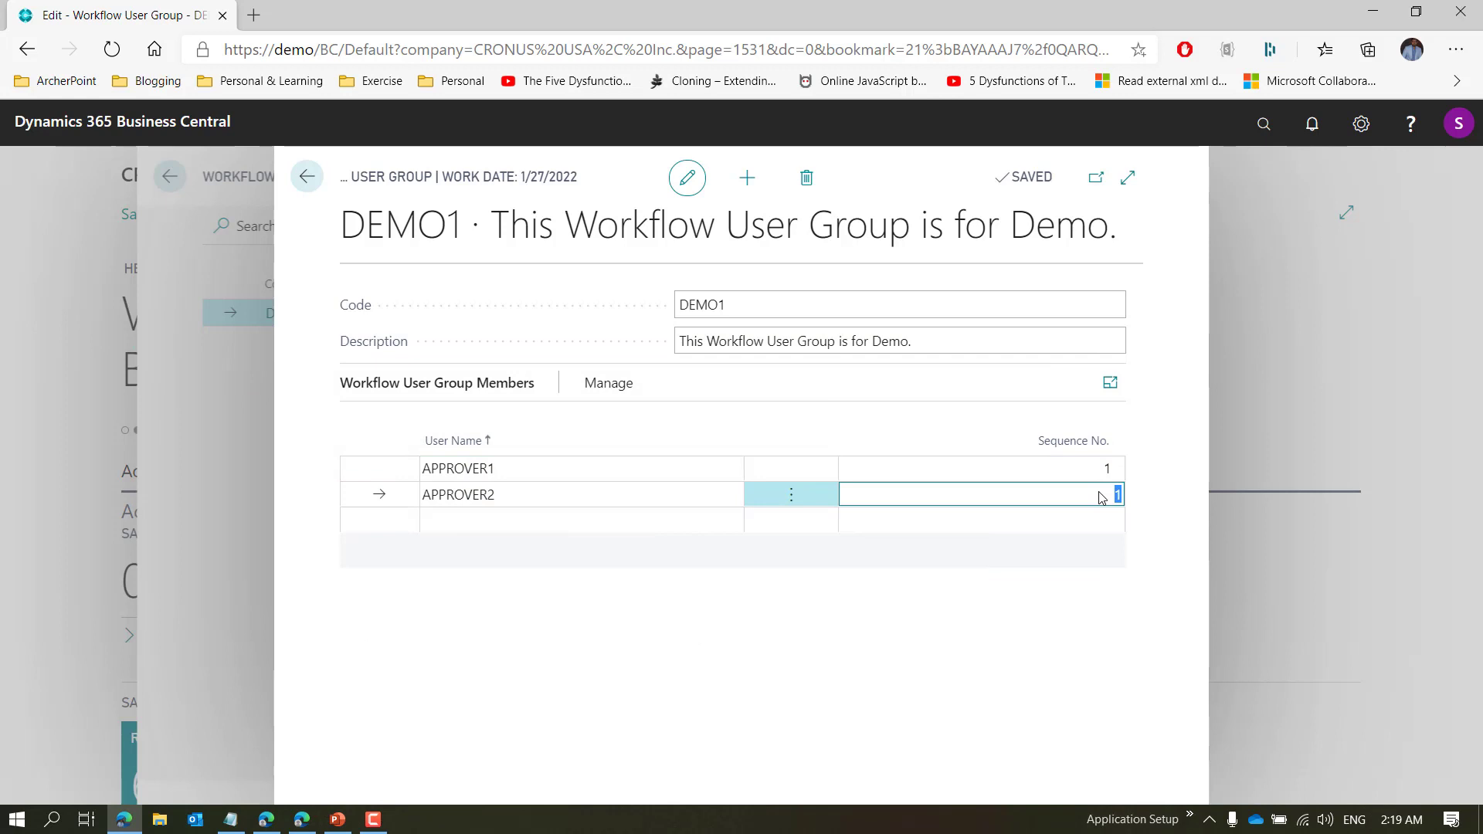
# Change APPROVER2's Sequence No. to 2, discard the blank line, and close the DEMO1 card
pyautogui.press('Return')
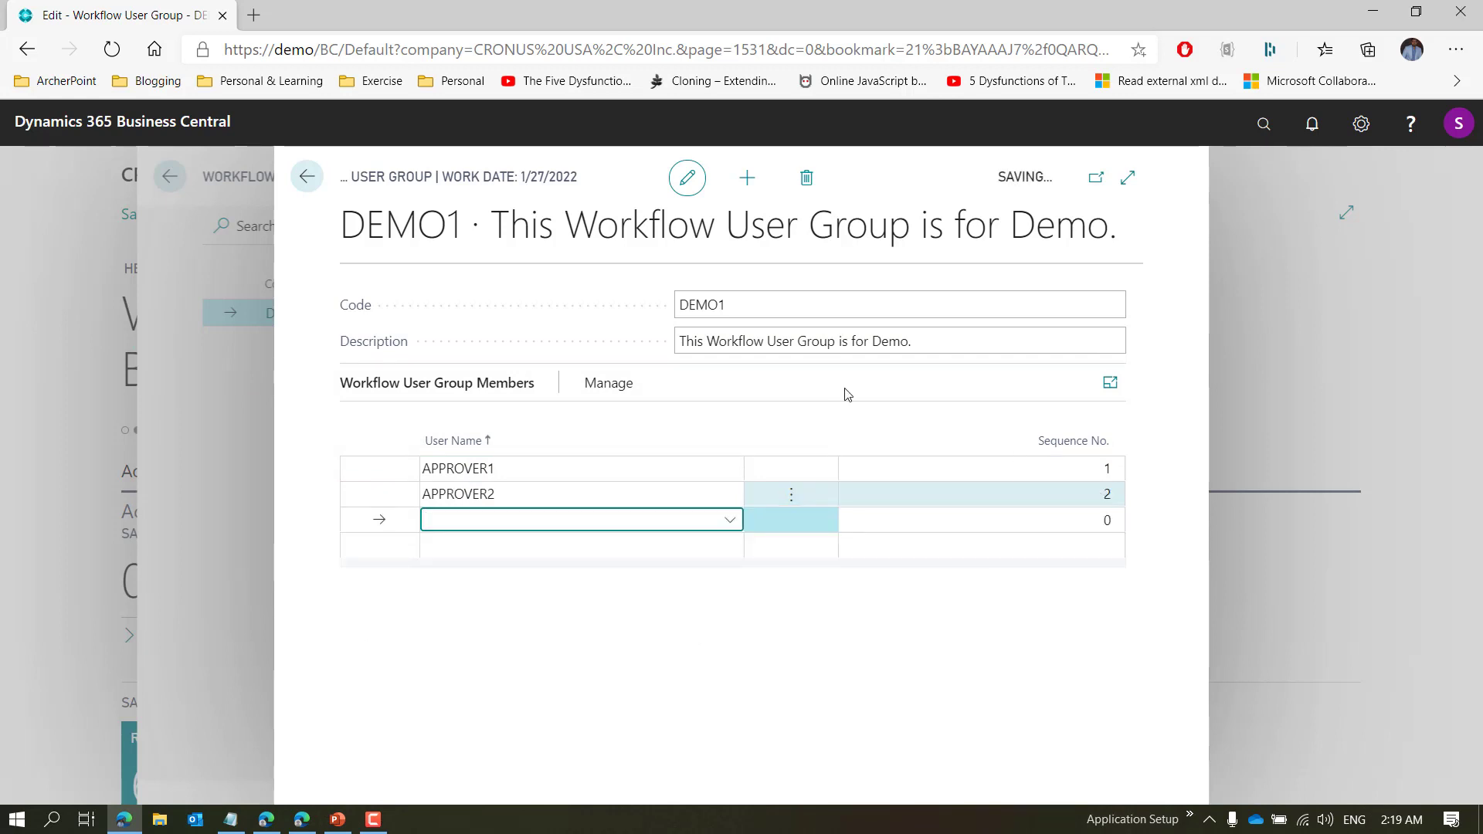
pyautogui.click(379, 471)
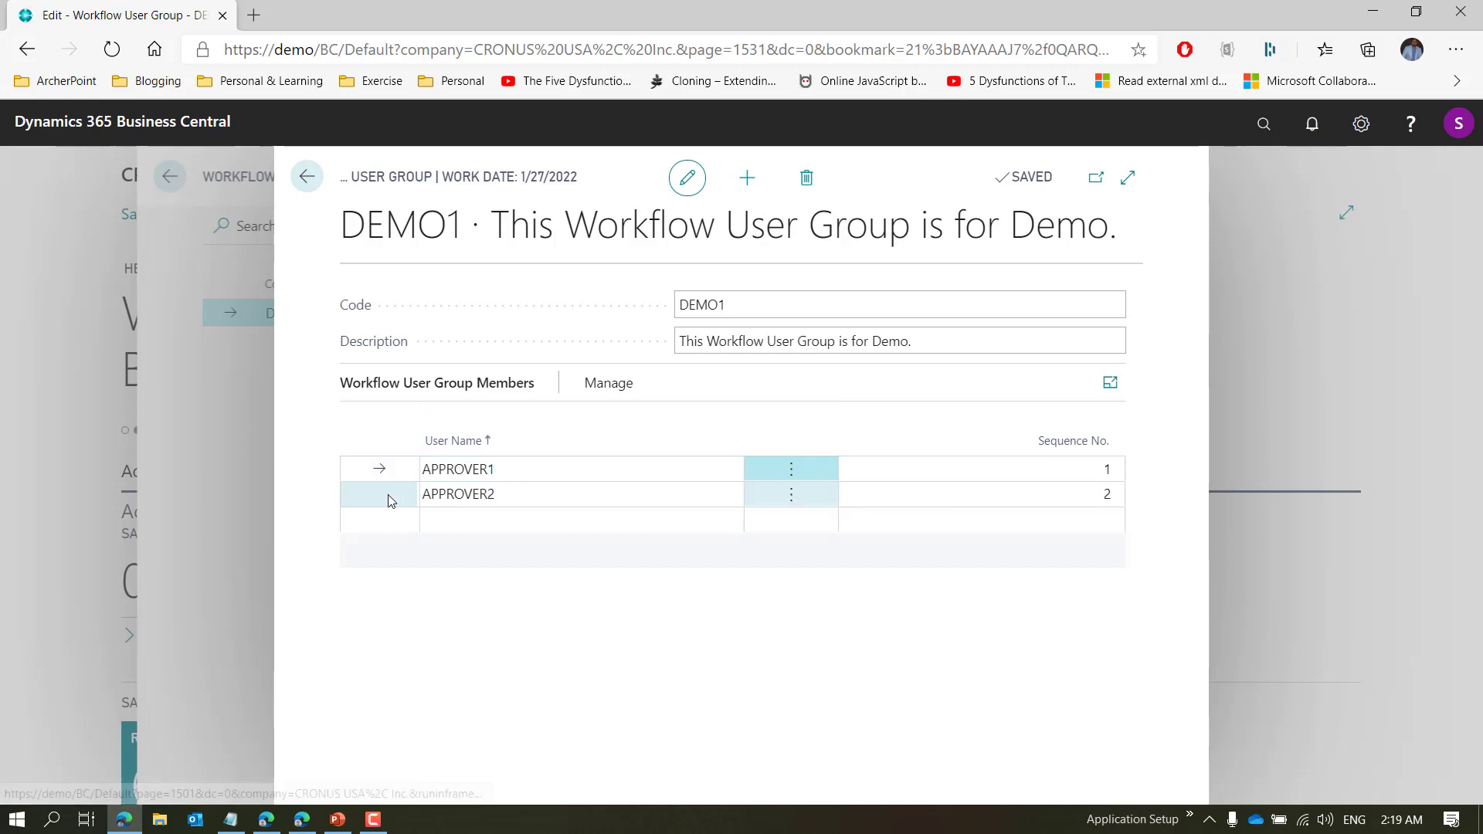
pyautogui.click(389, 500)
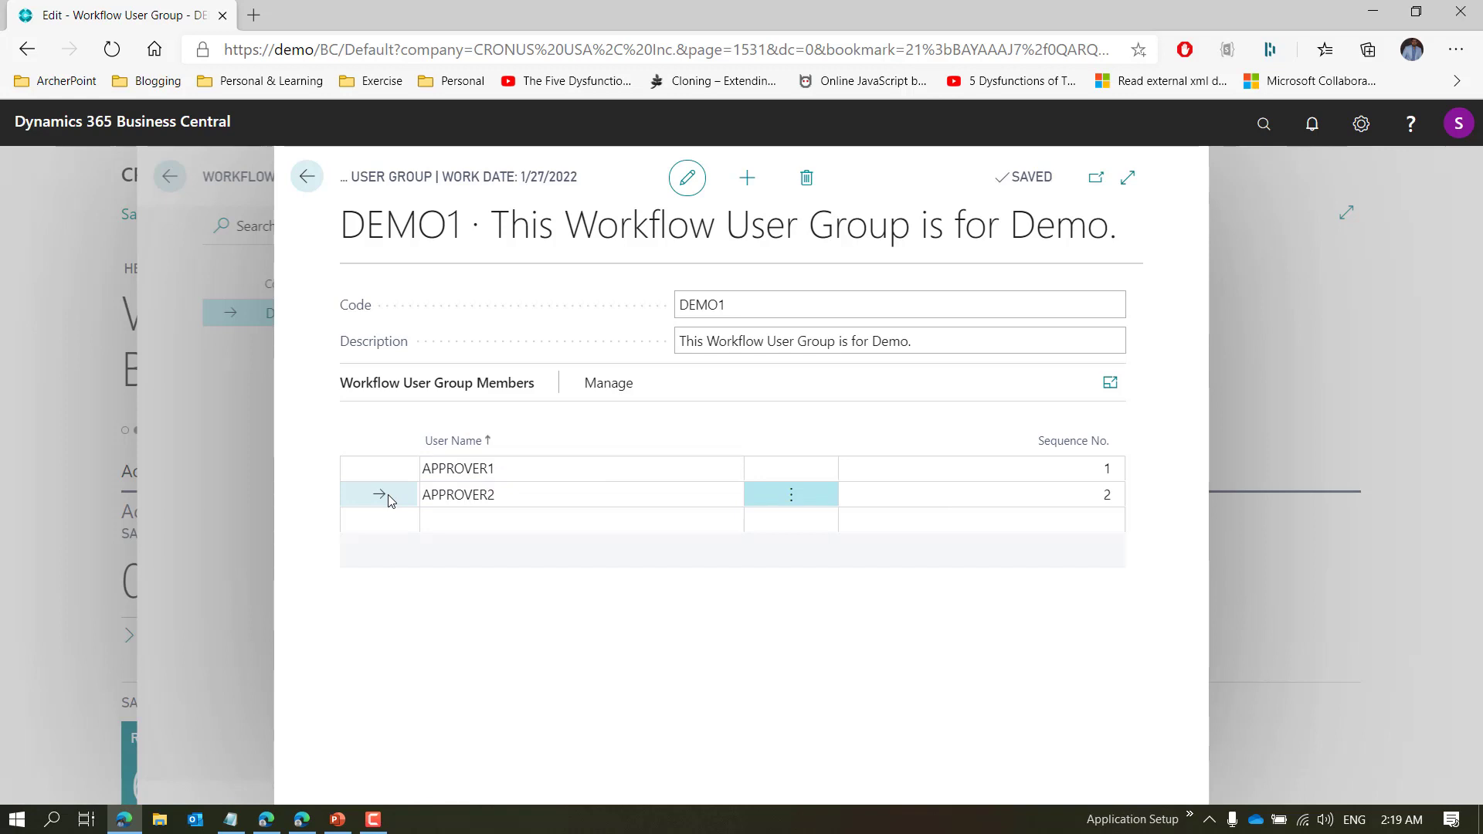
pyautogui.press('Escape')
pyautogui.press('Escape')
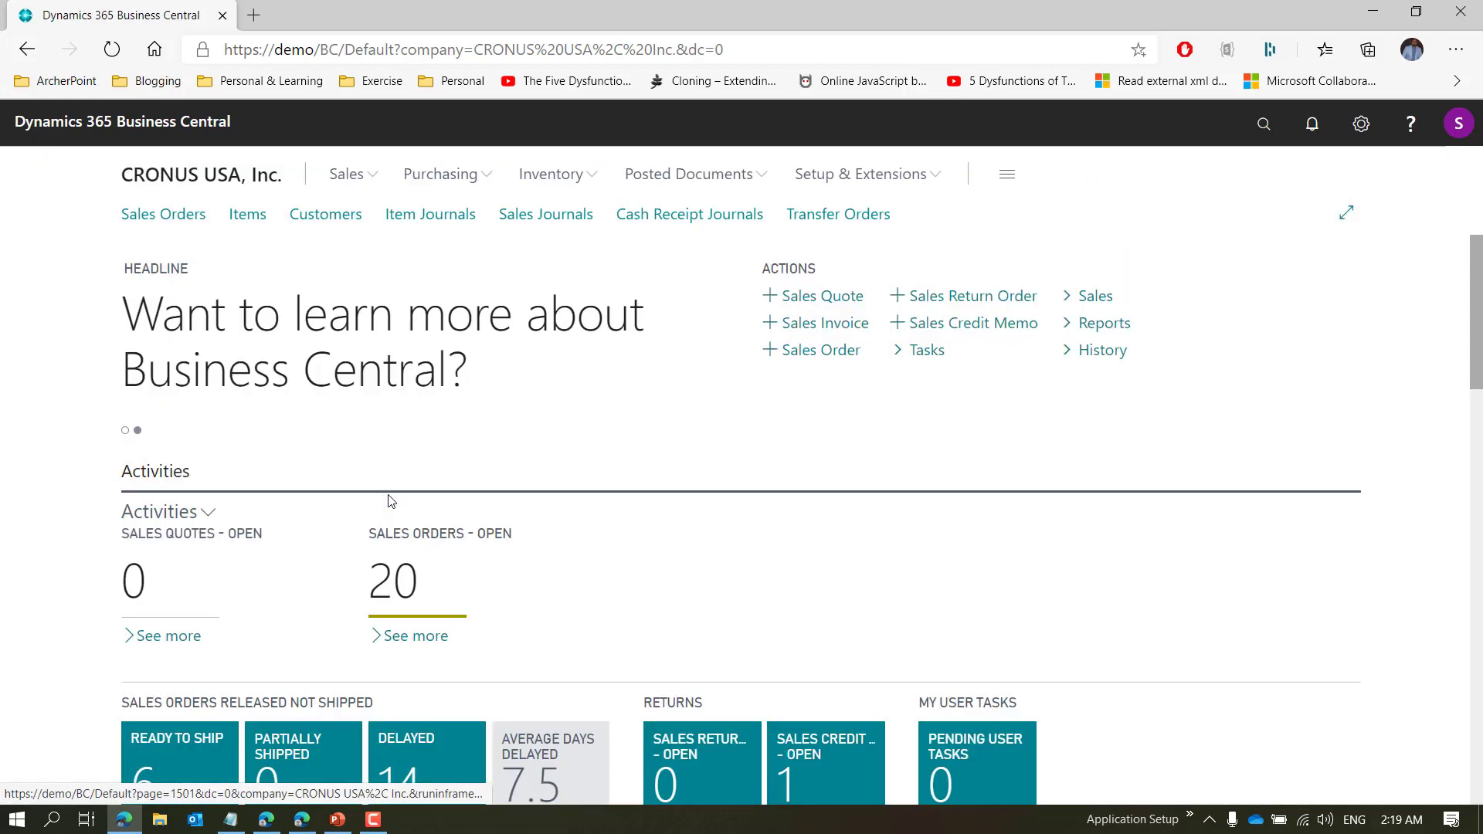
# Open the Sales Order Approval Workflow and show its approval-request step's four responses
pyautogui.click(1264, 125)
pyautogui.write('Workflow')
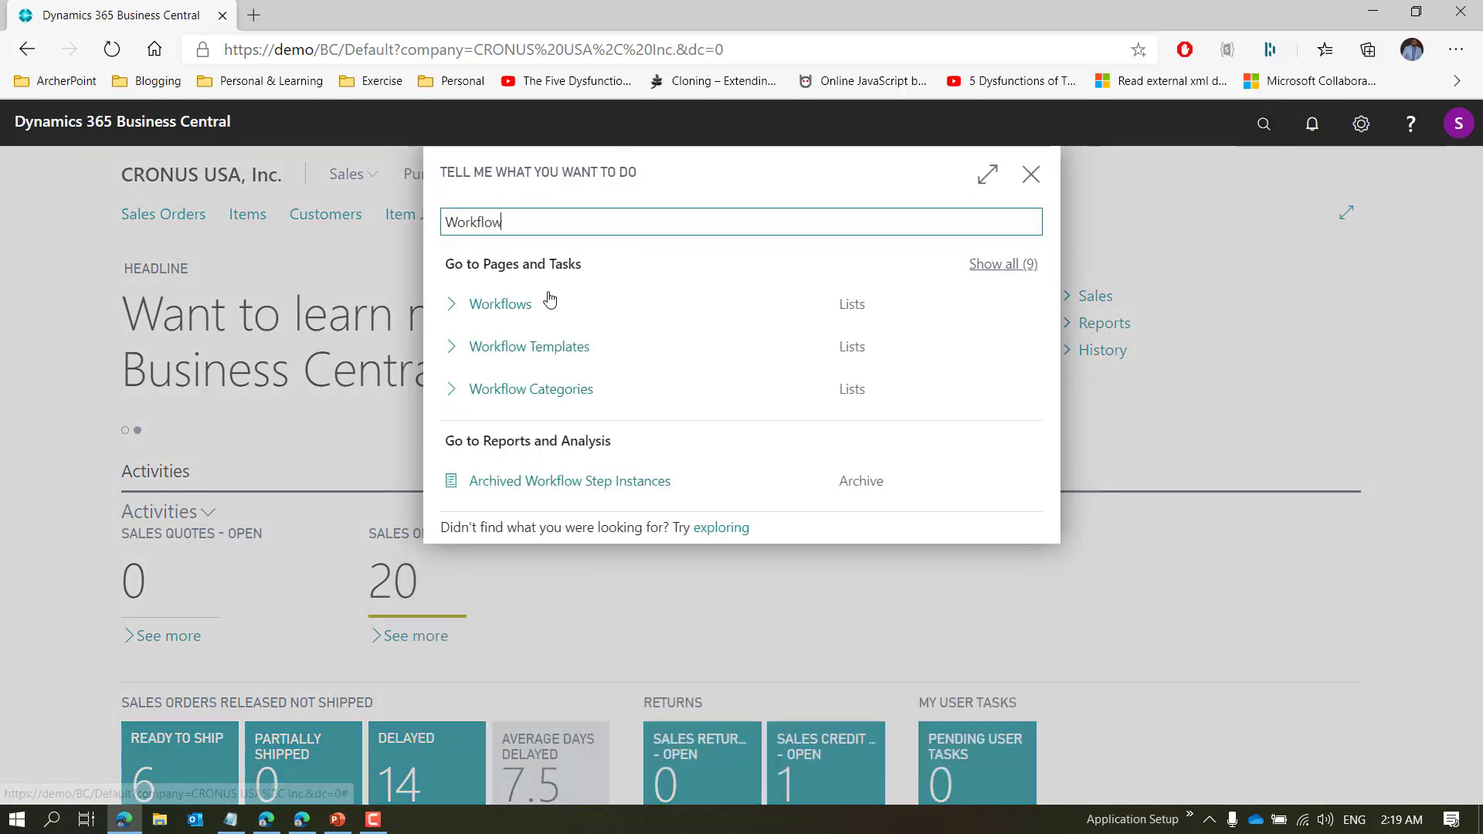
pyautogui.click(529, 302)
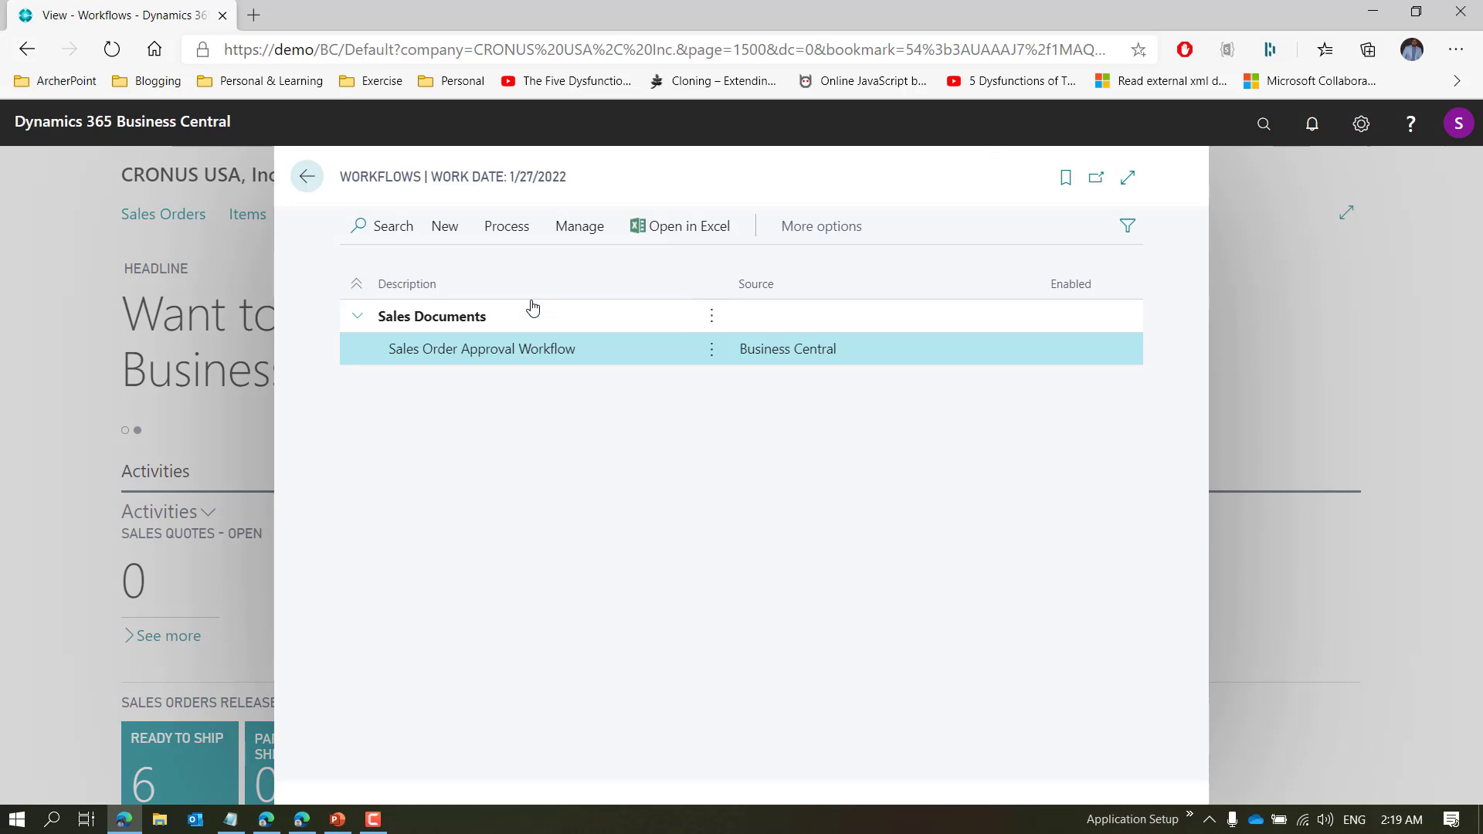
pyautogui.click(480, 349)
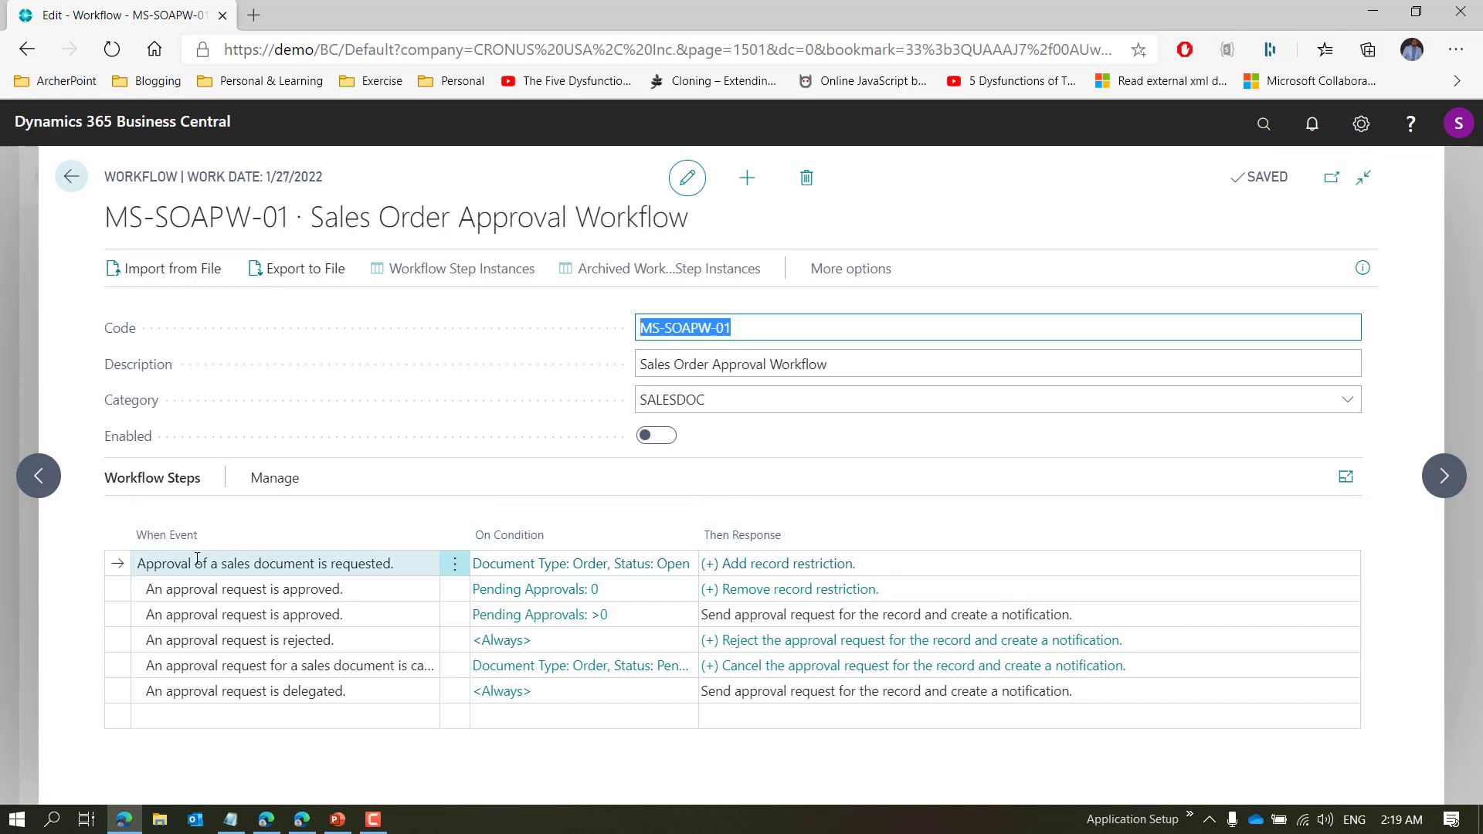
pyautogui.click(787, 570)
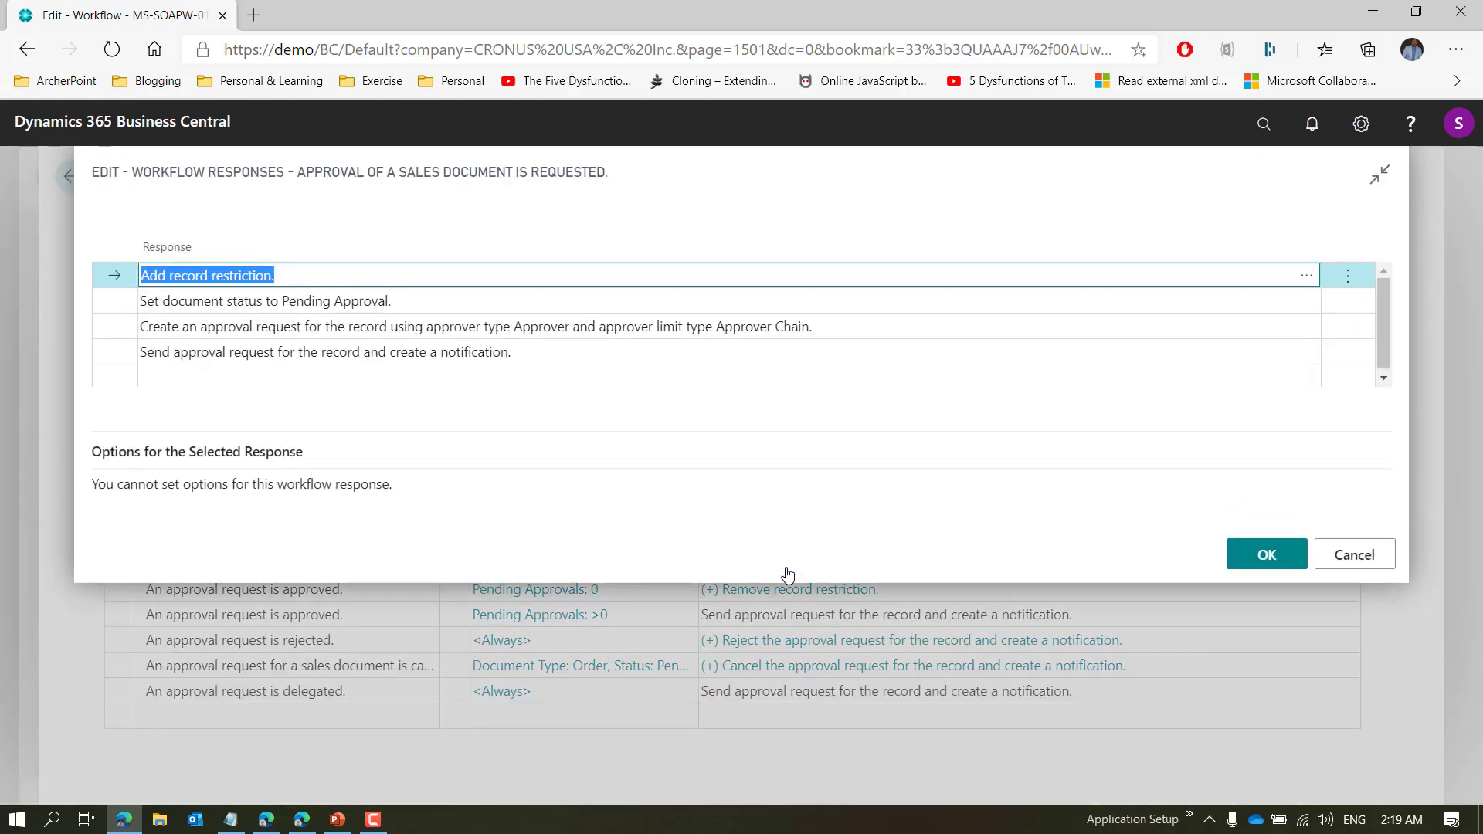
# Set the create-approval-request response to approver type Workflow User Group with code DEMO1
pyautogui.click(783, 328)
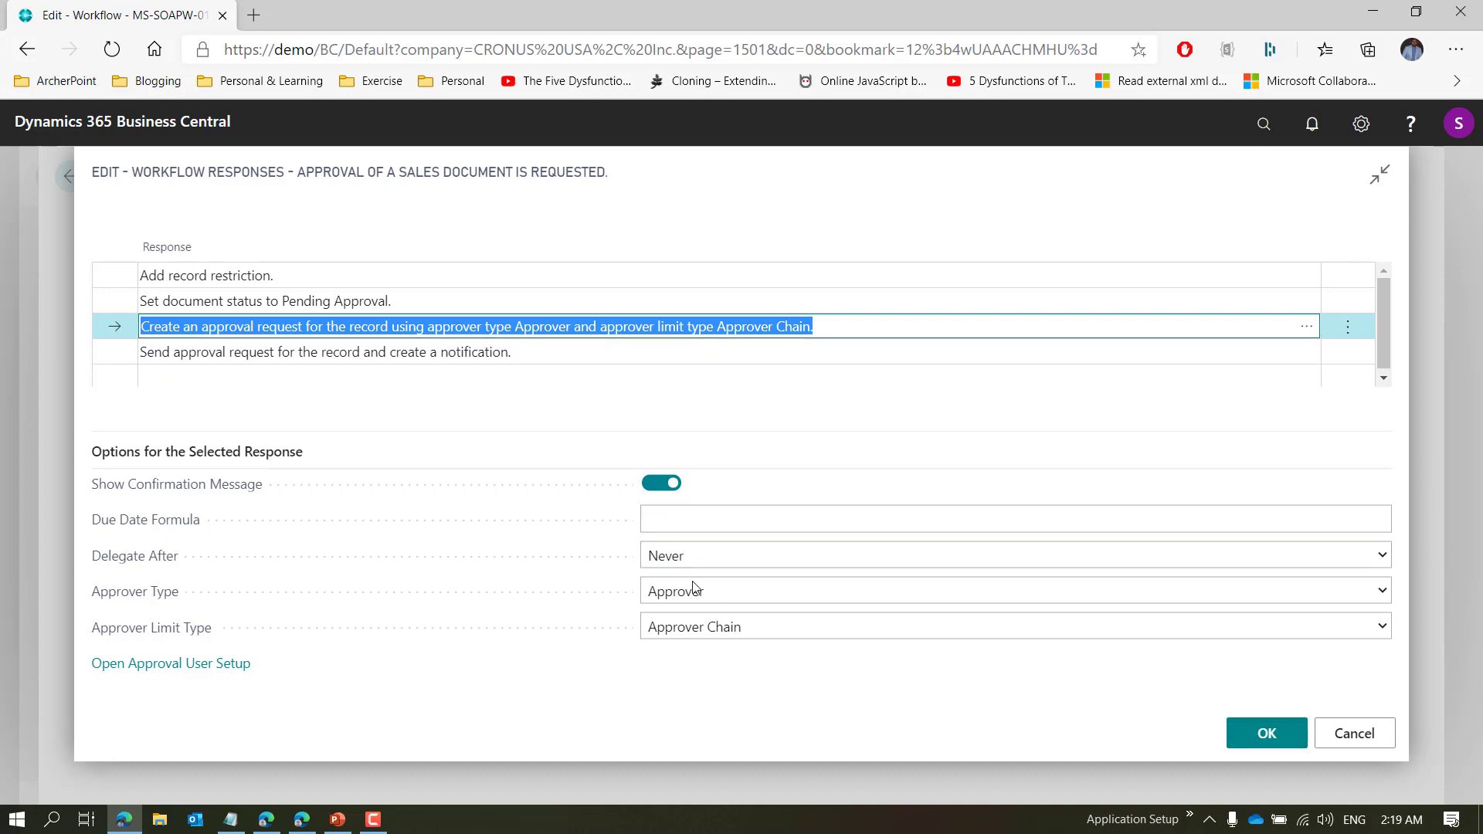
pyautogui.click(728, 592)
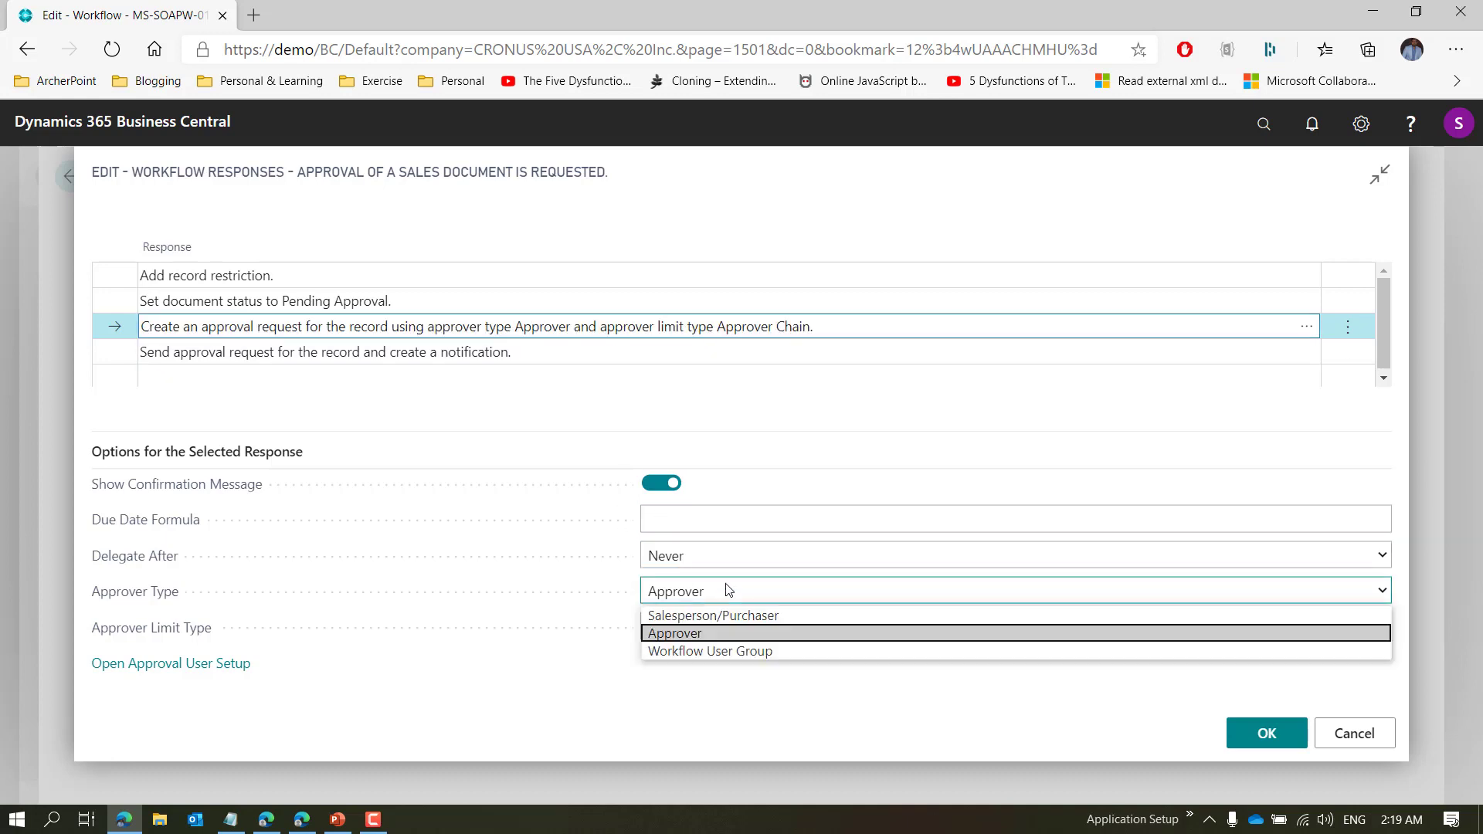
pyautogui.click(719, 651)
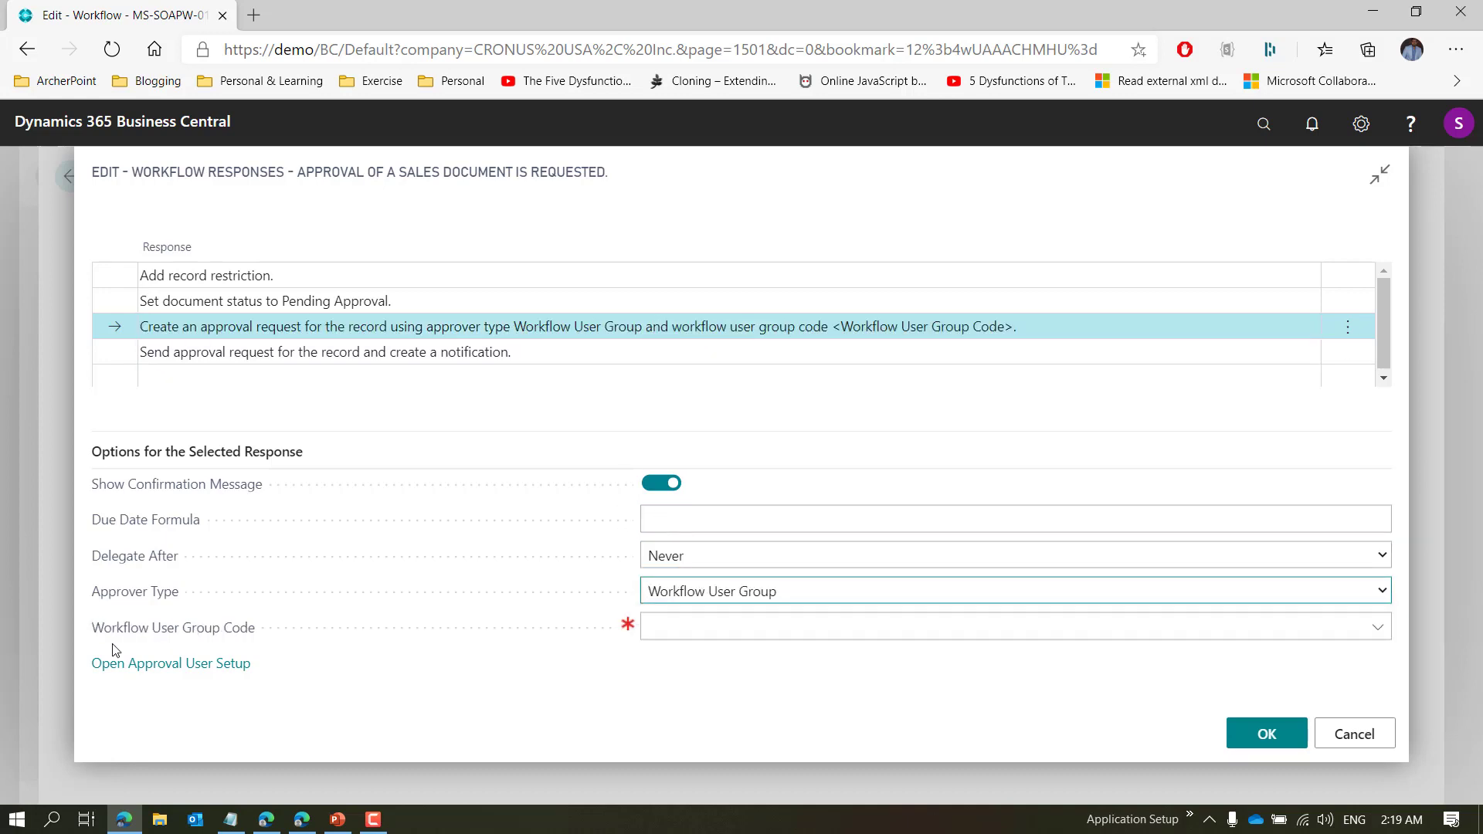
pyautogui.click(1379, 627)
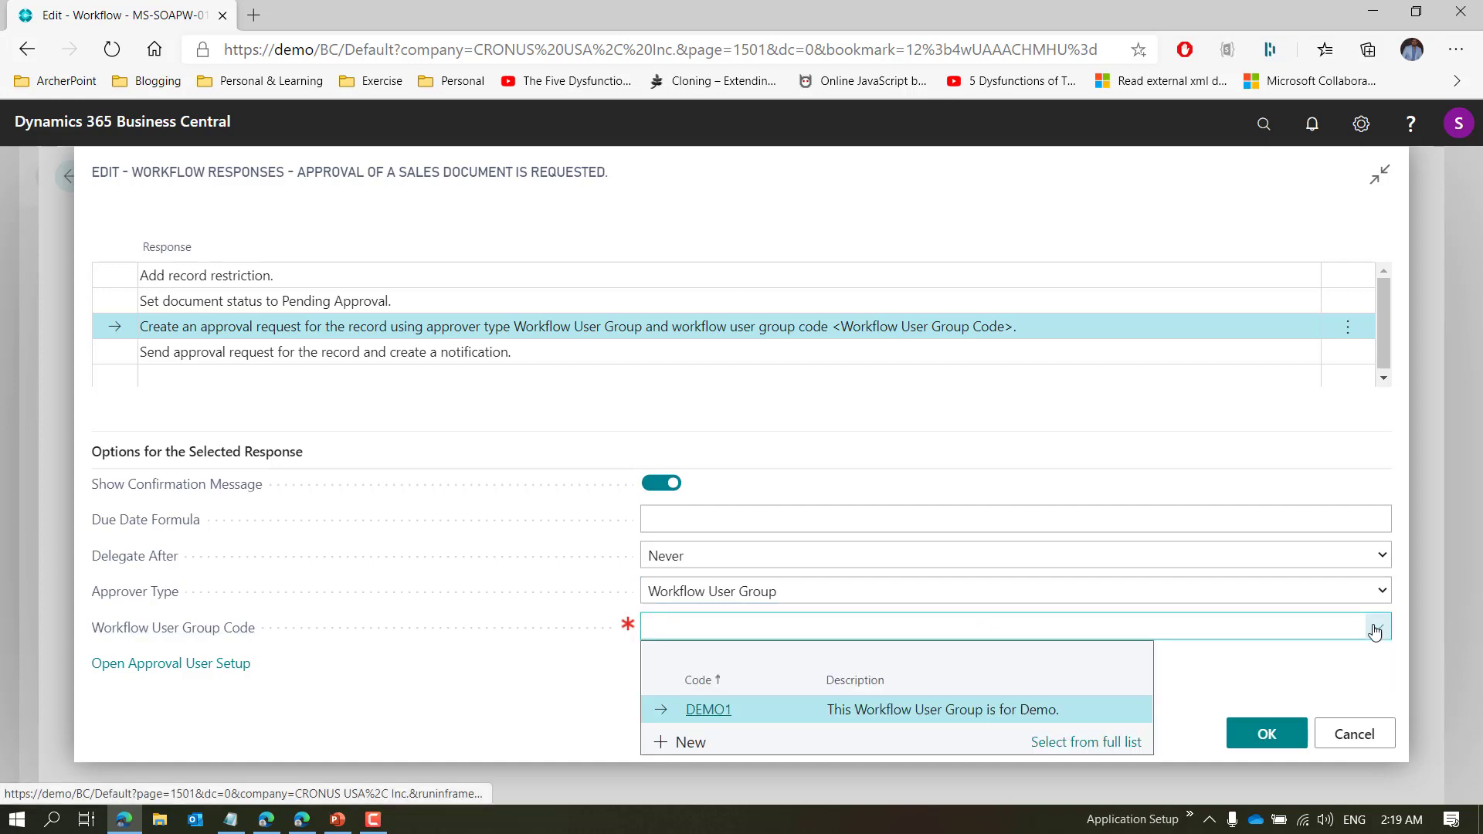
pyautogui.click(719, 709)
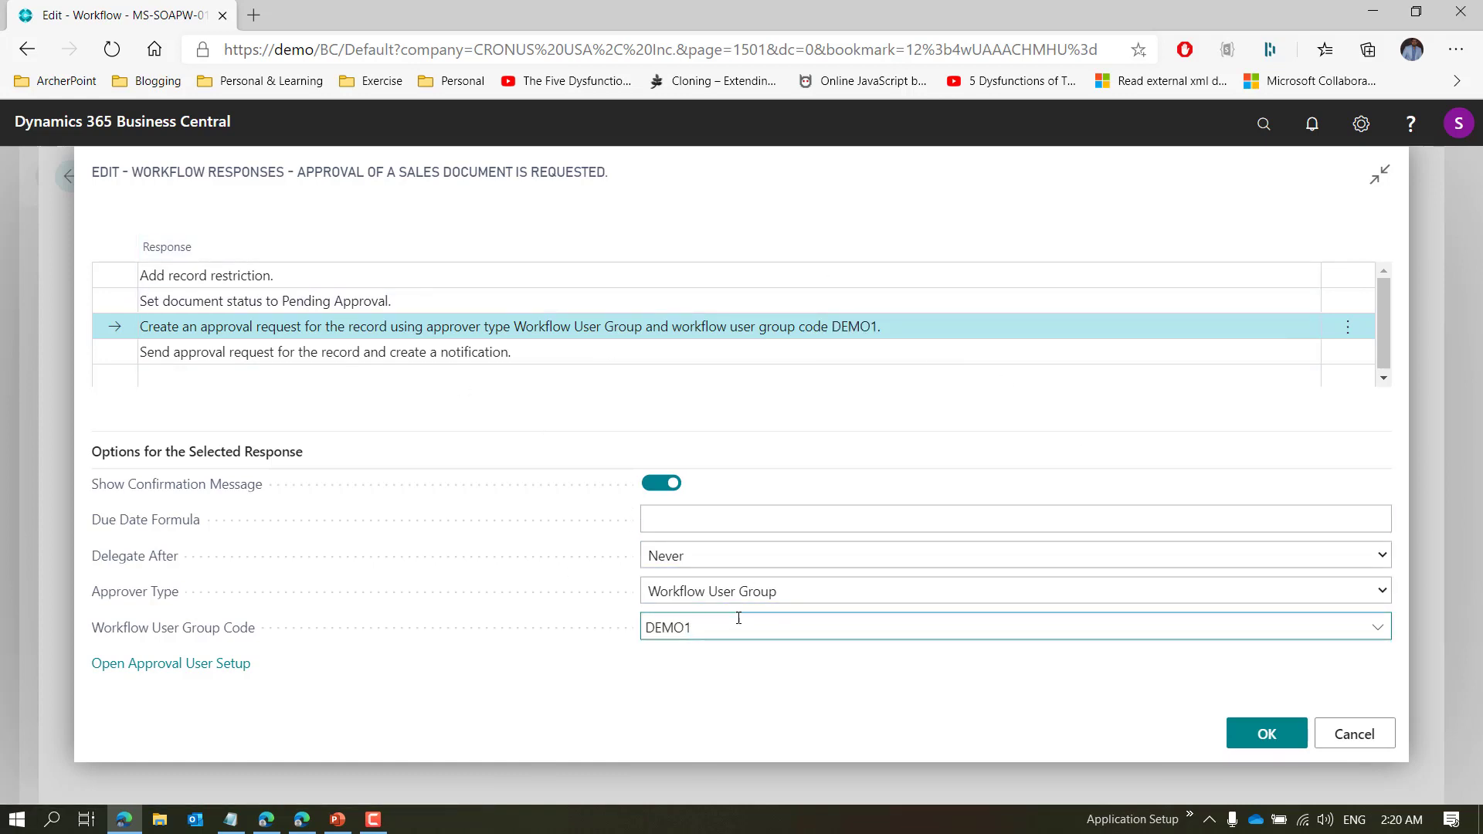
pyautogui.click(1266, 733)
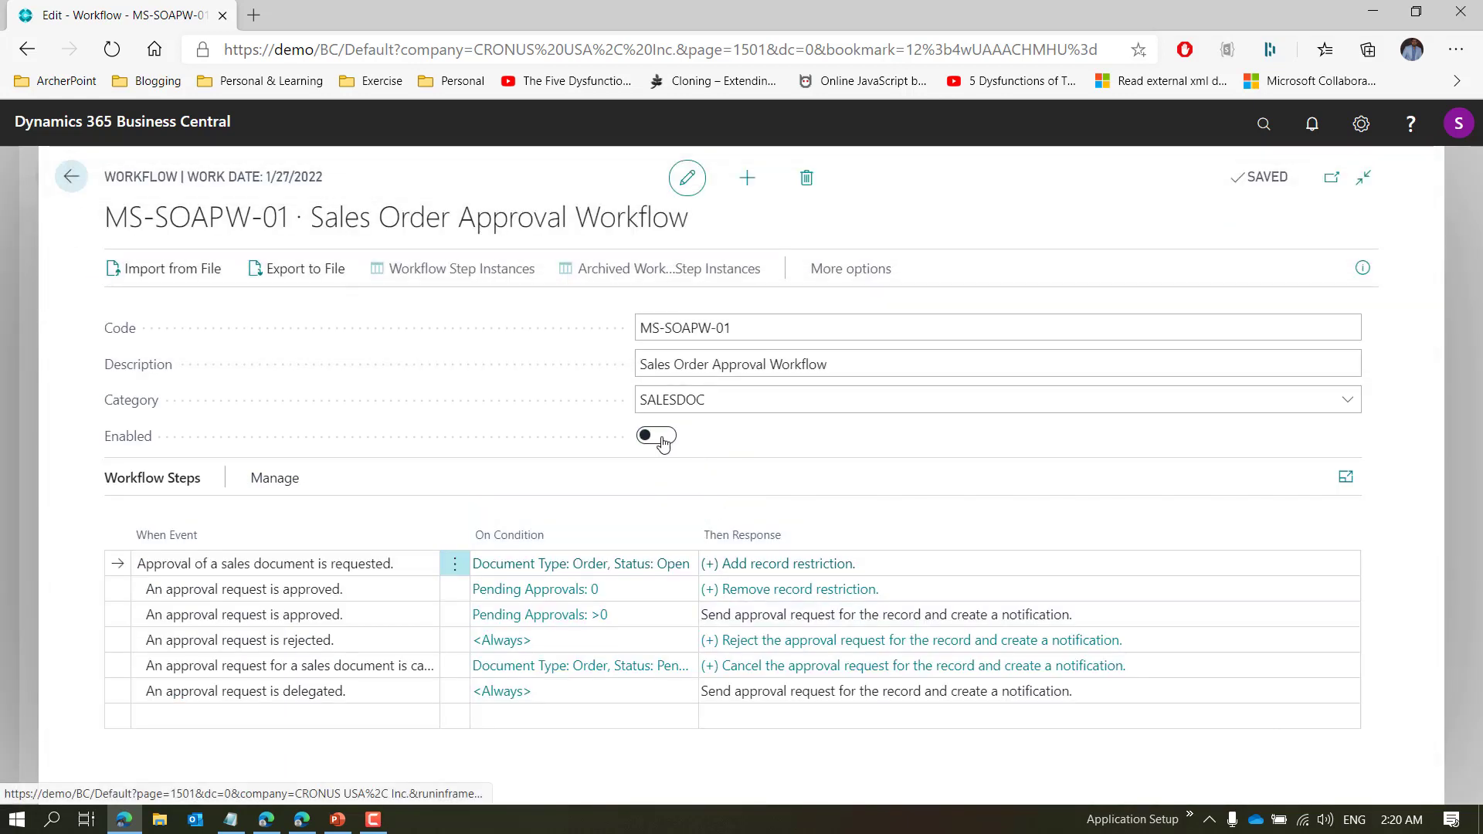
# Enable the MS-SOAPW-01 workflow and return to the home page
pyautogui.click(656, 436)
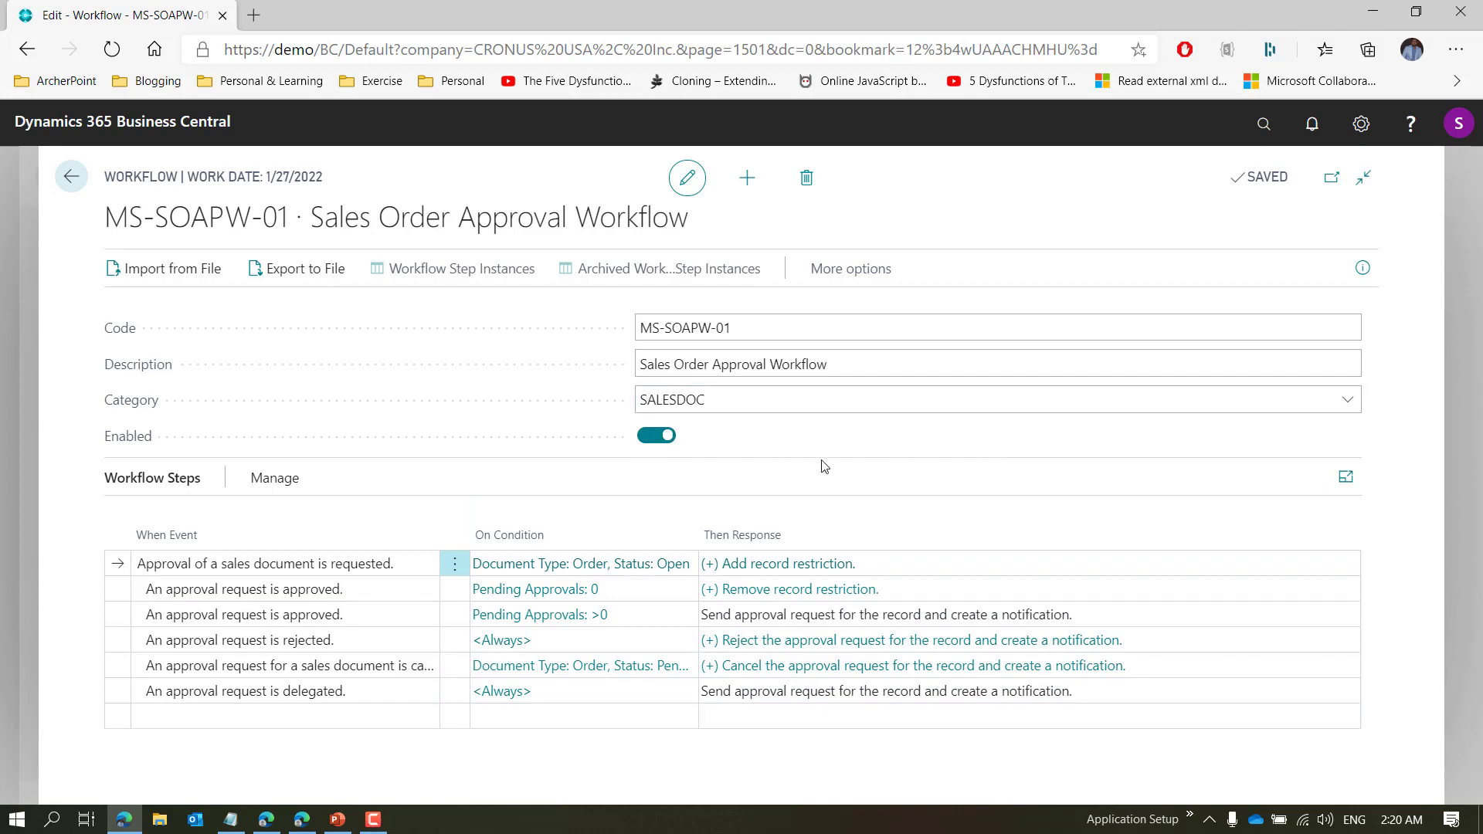
pyautogui.press('Escape')
pyautogui.press('Escape')
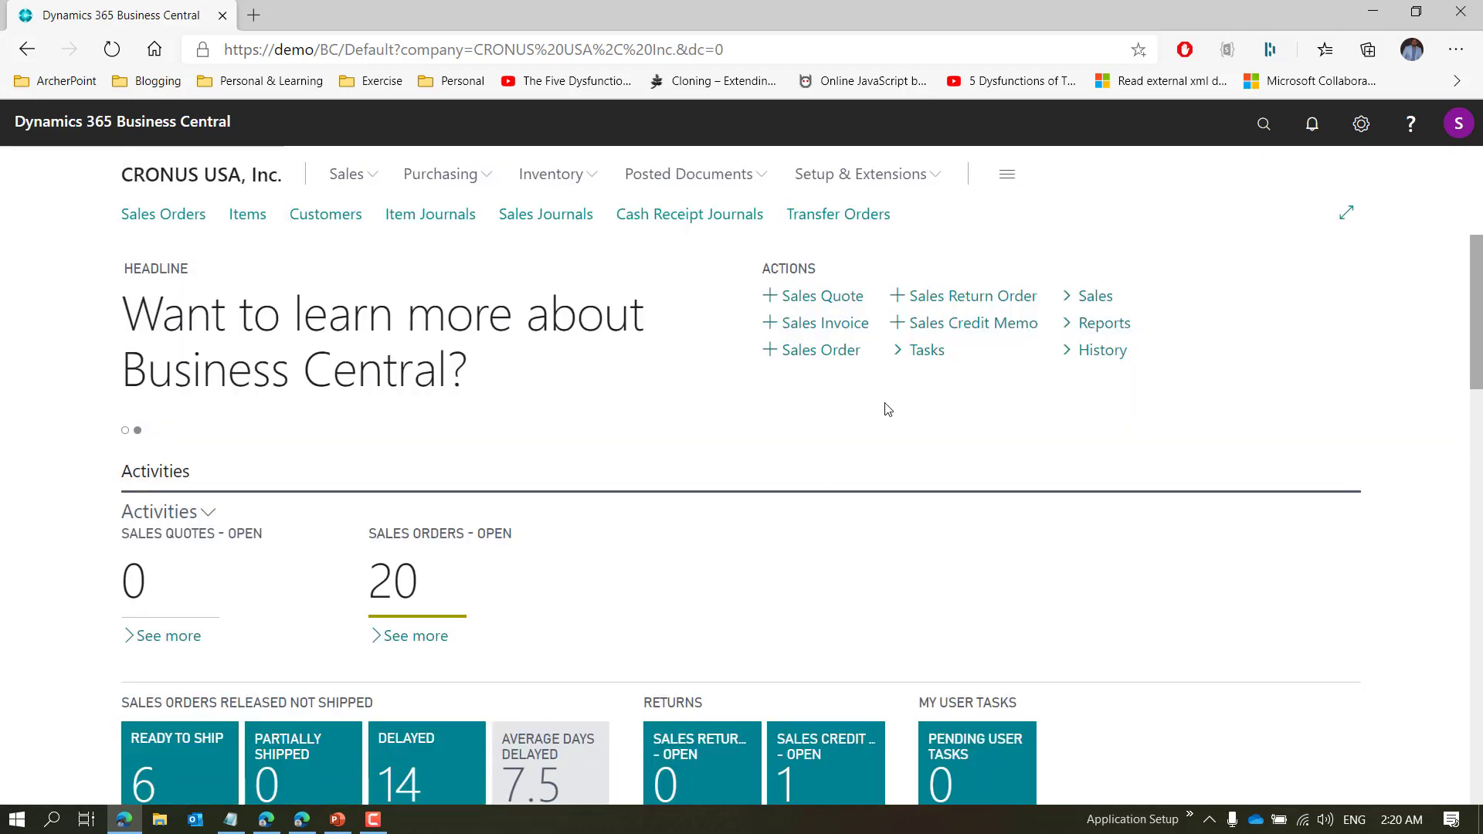
# Open sales order 101017 for Selangorian Ltd. from the Sales Orders list and send it for approval
pyautogui.click(366, 176)
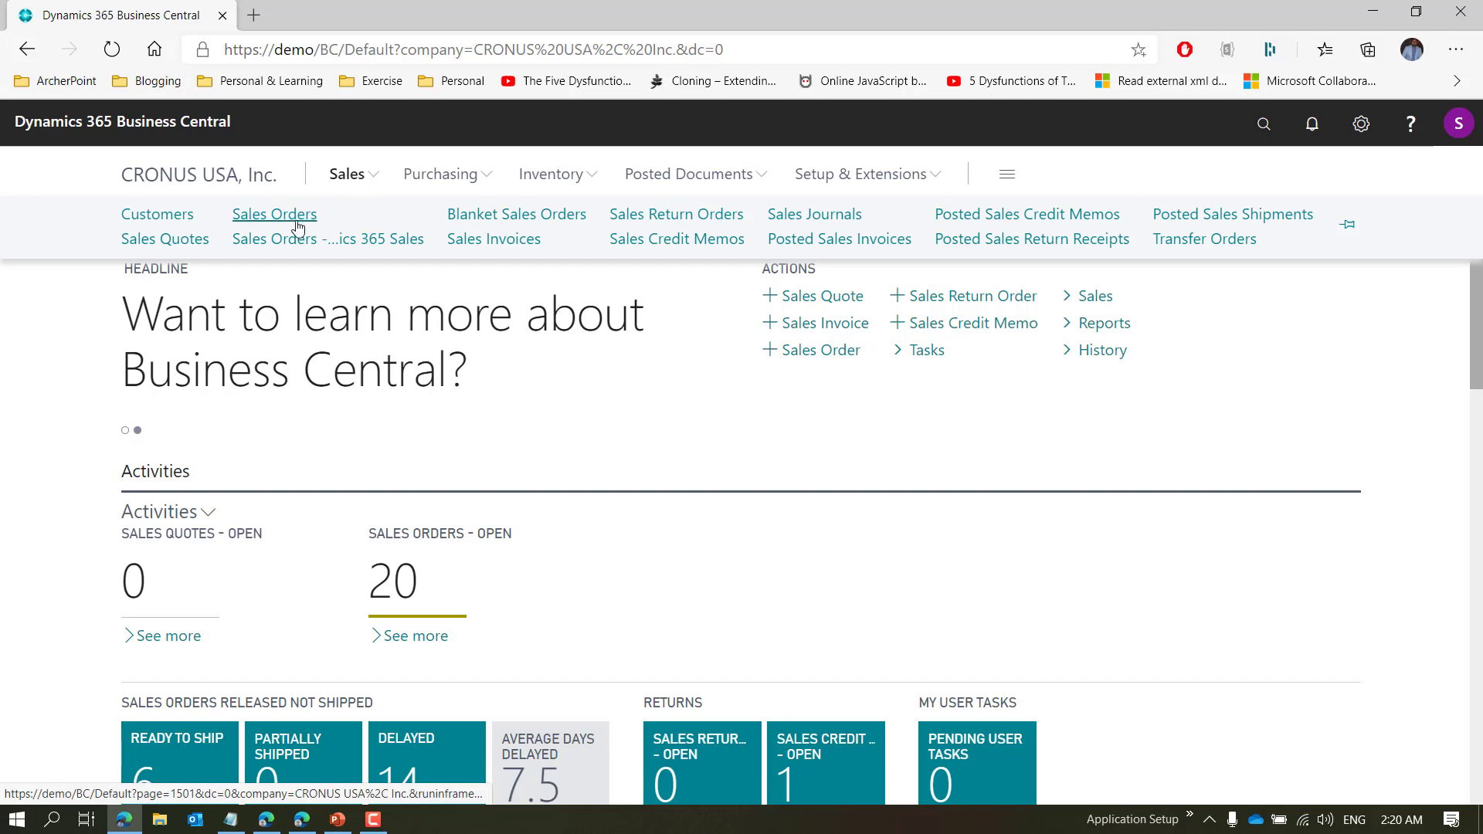
pyautogui.click(275, 215)
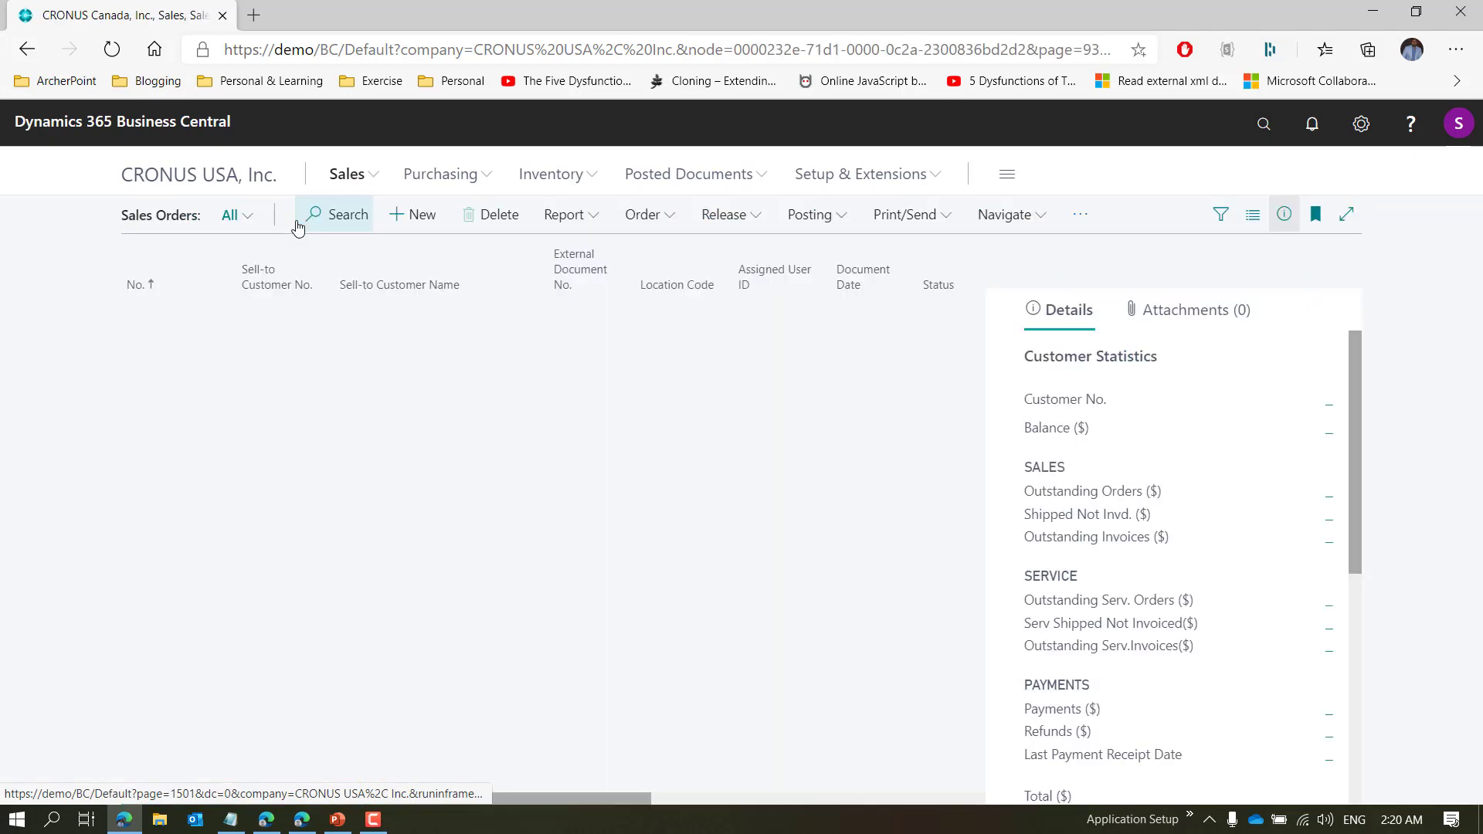
pyautogui.click(1272, 225)
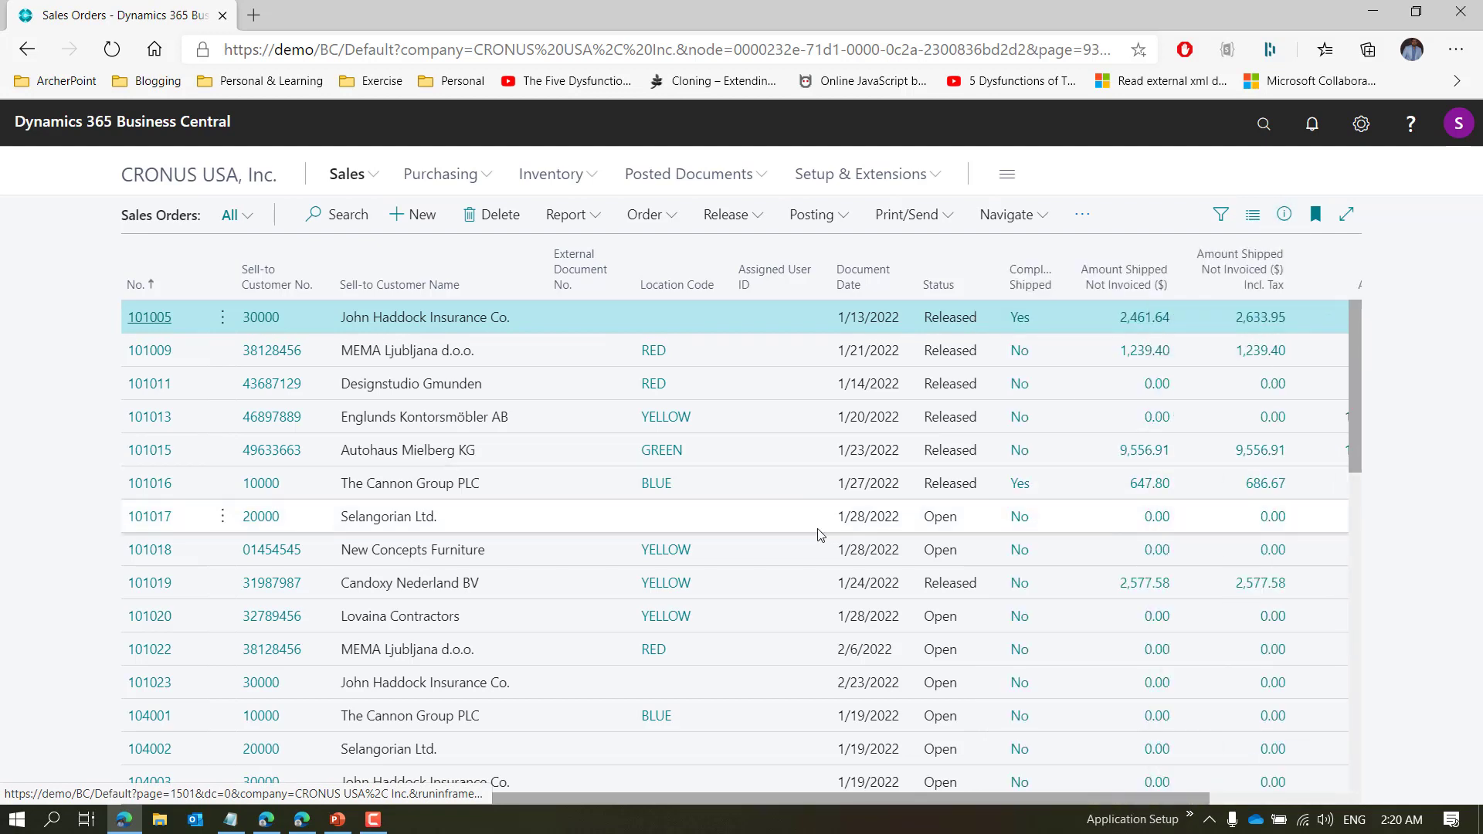
pyautogui.click(145, 523)
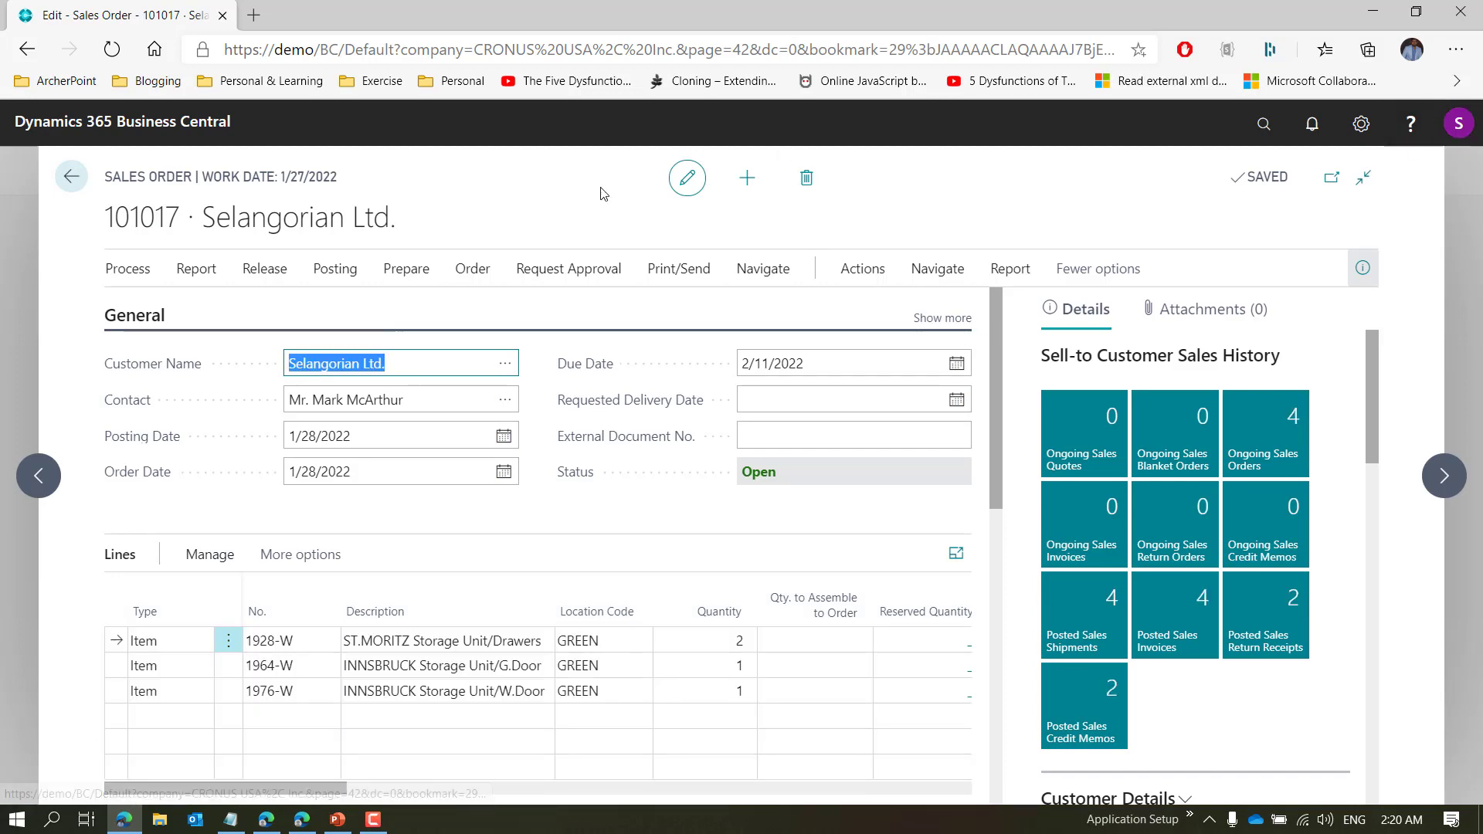
pyautogui.click(581, 268)
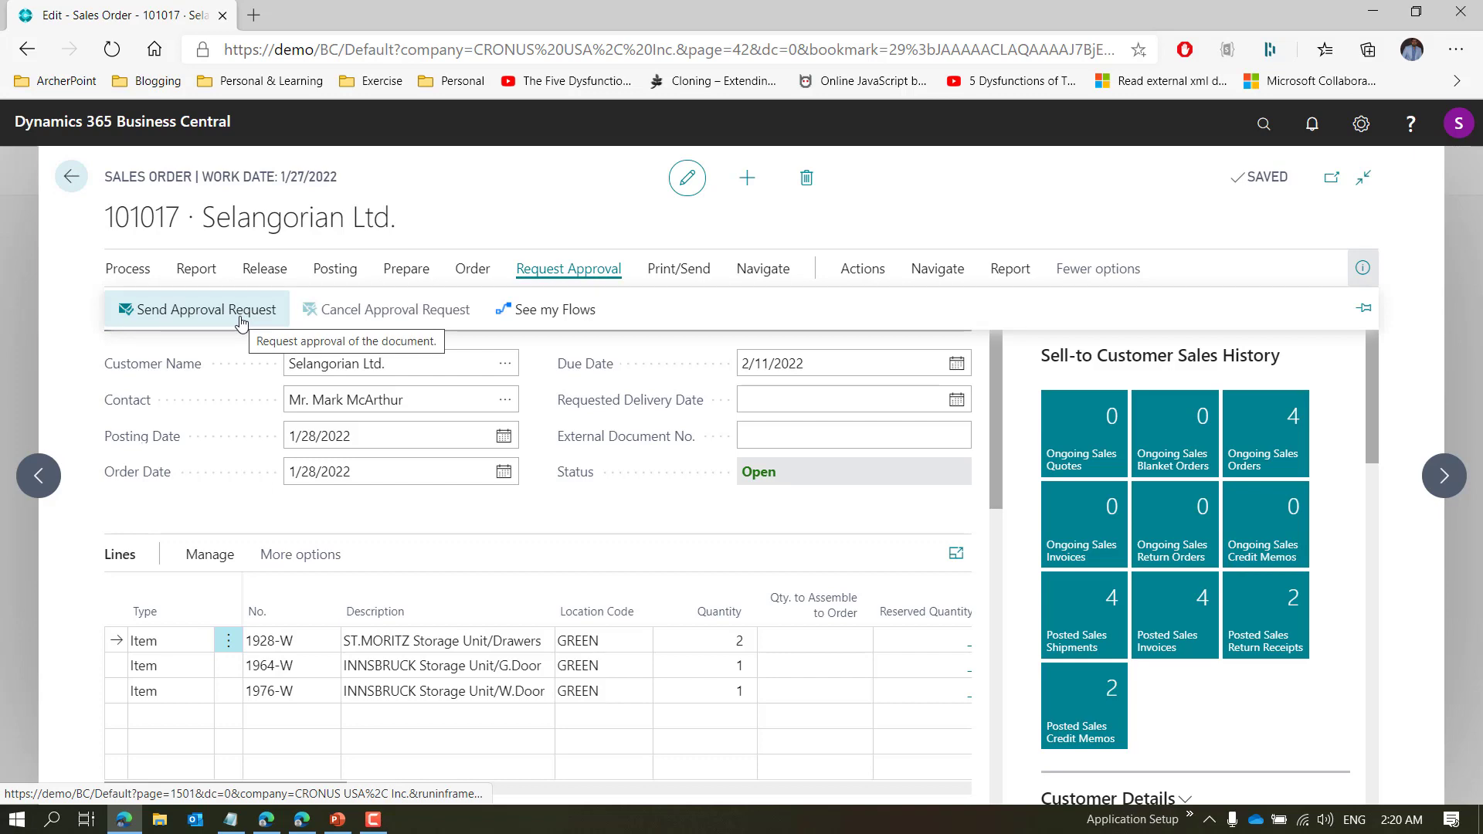
pyautogui.click(224, 310)
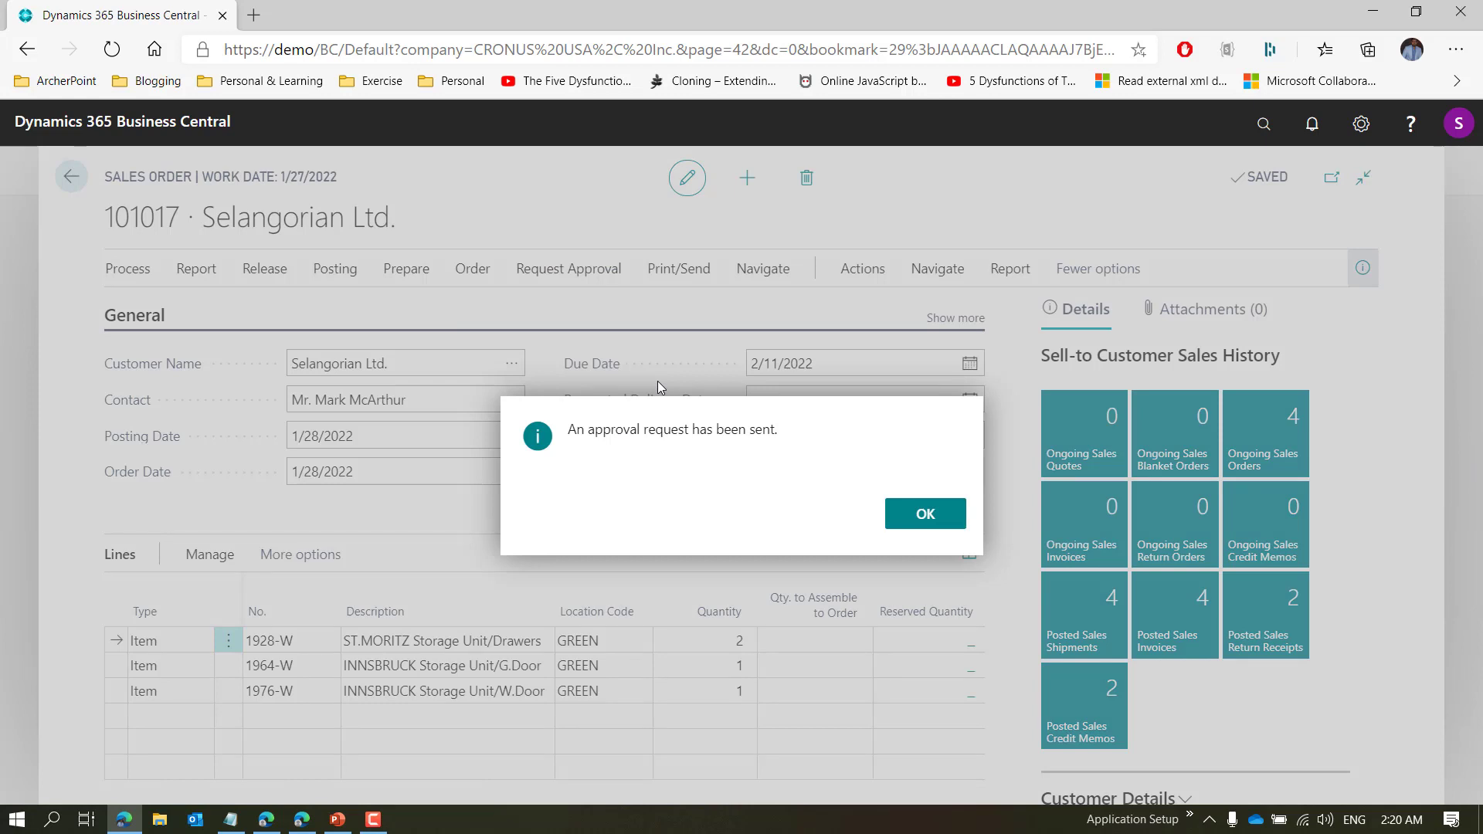
# Review order 101017's two approval entries: Open for the first approver, Created for the second
pyautogui.click(893, 517)
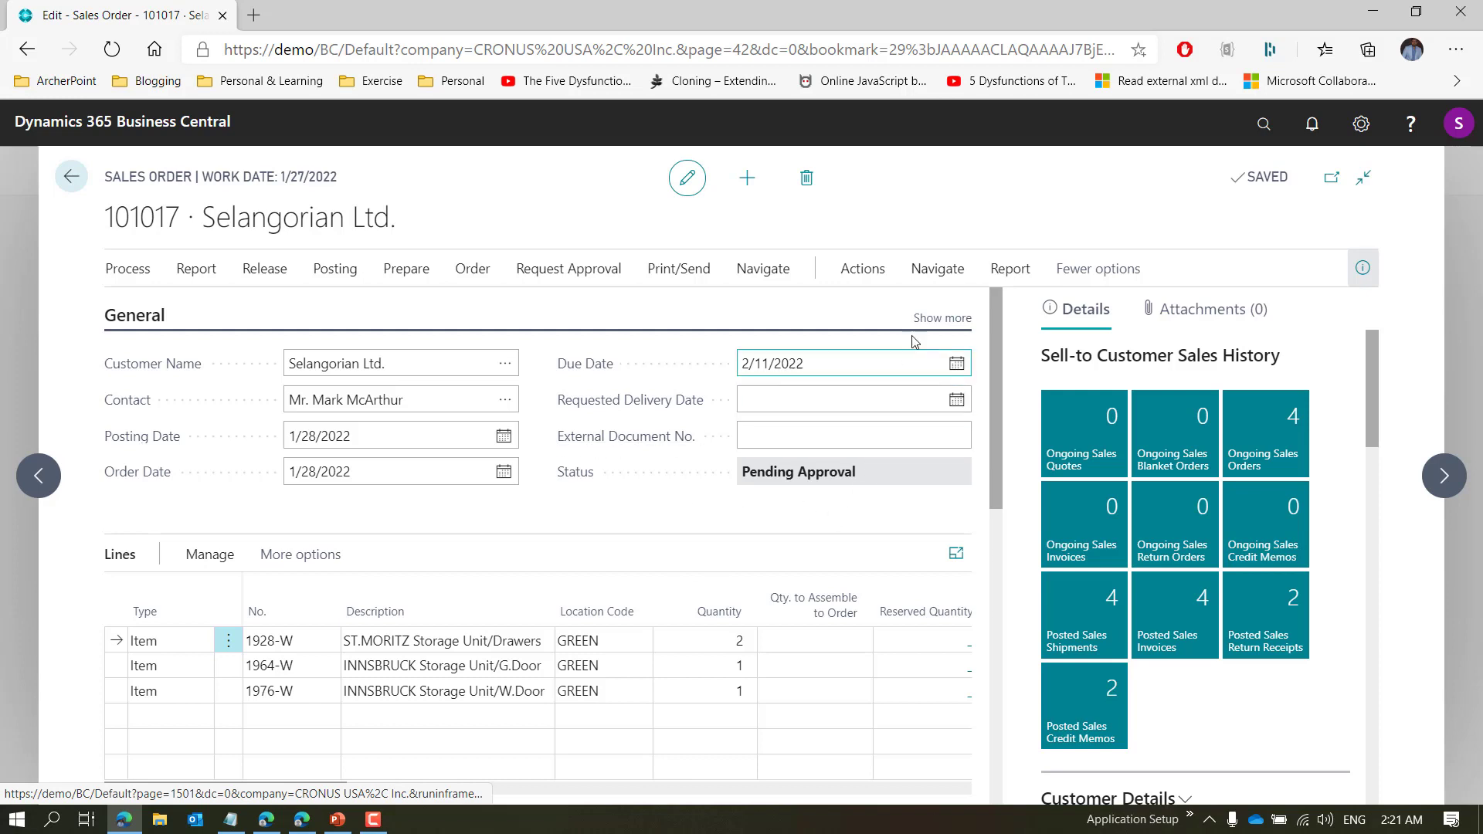
pyautogui.click(936, 271)
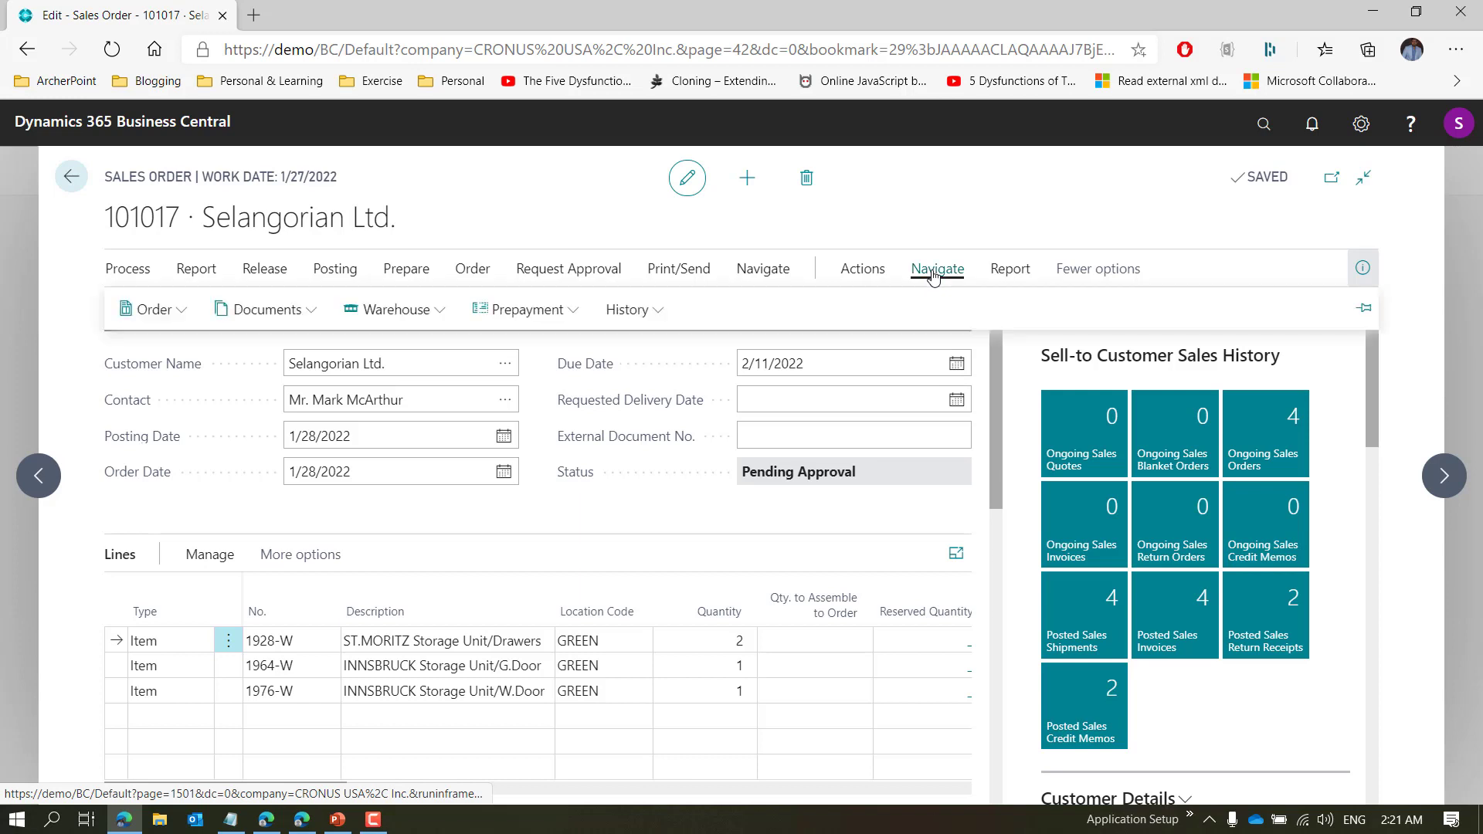
pyautogui.click(177, 325)
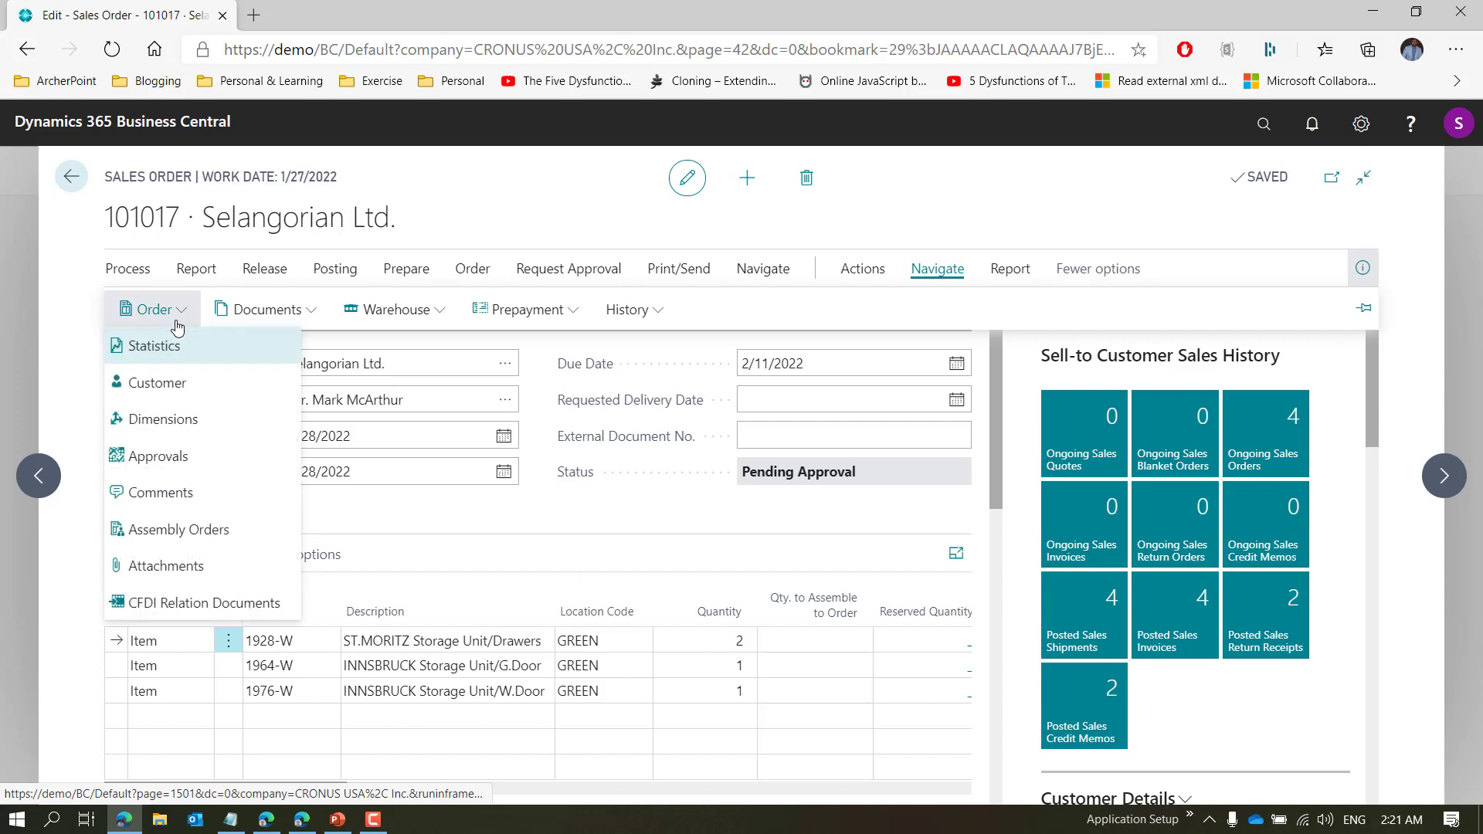
pyautogui.click(193, 459)
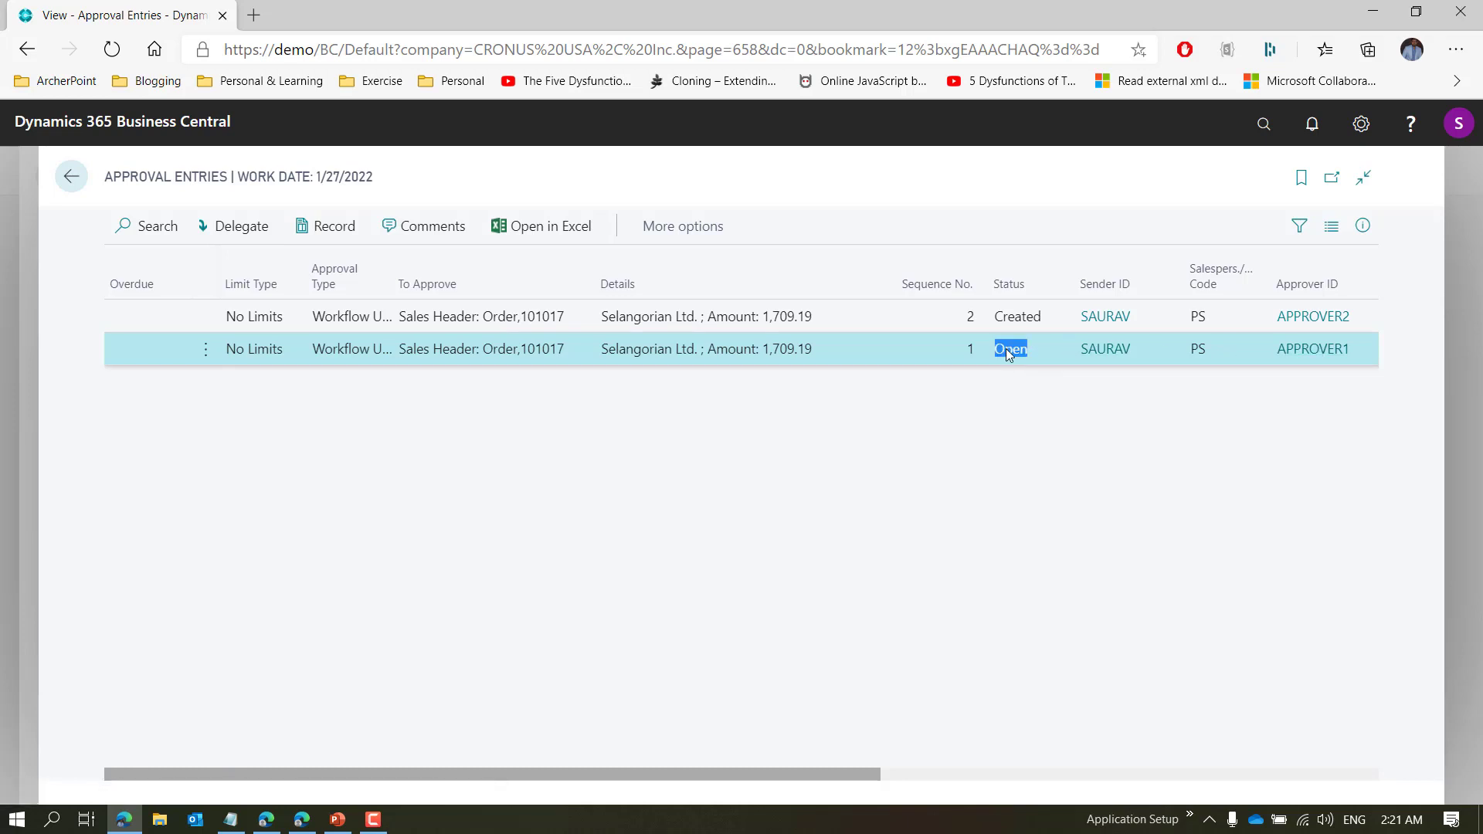
pyautogui.click(1028, 315)
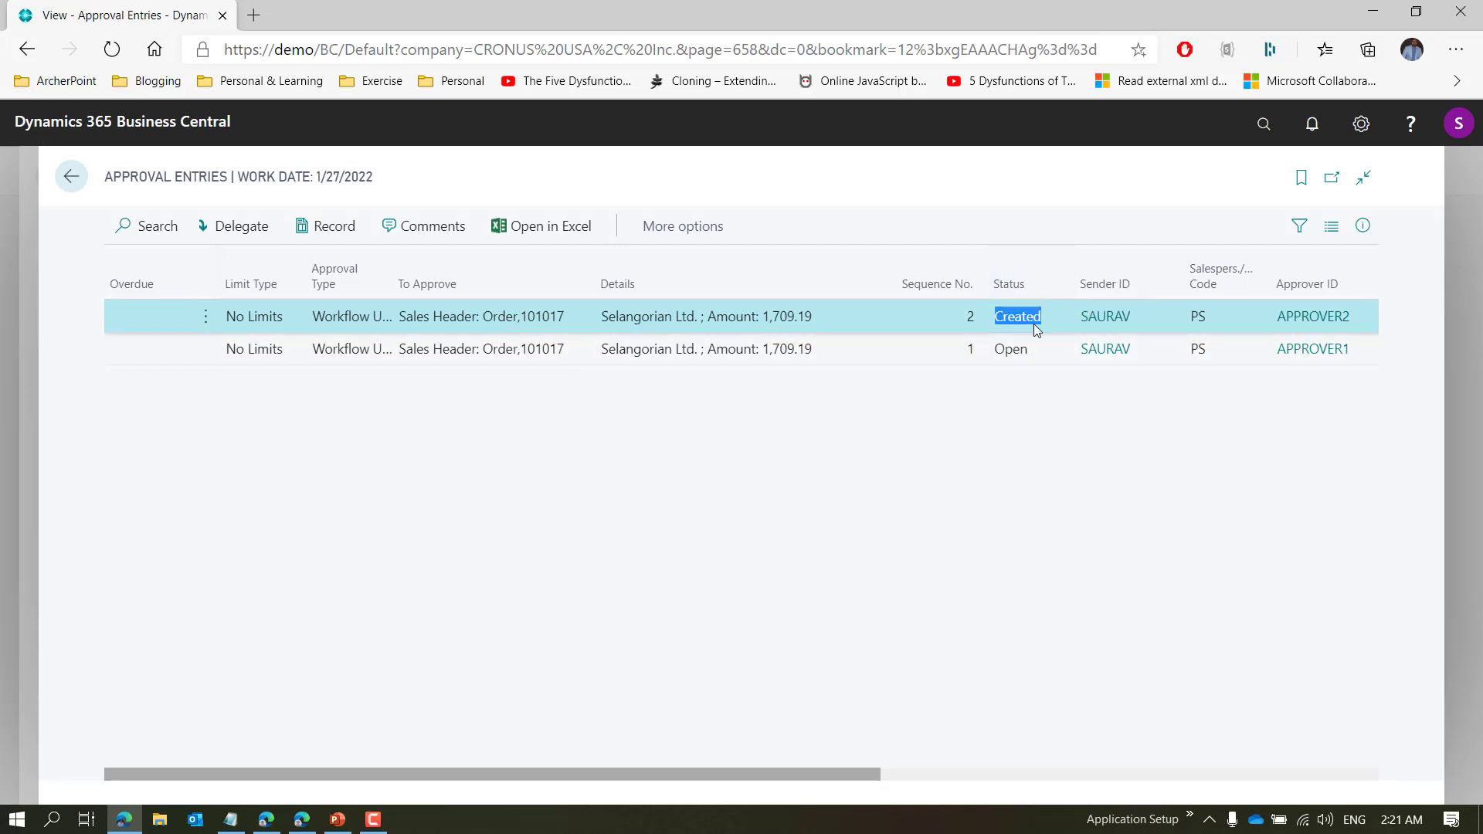
pyautogui.click(1014, 349)
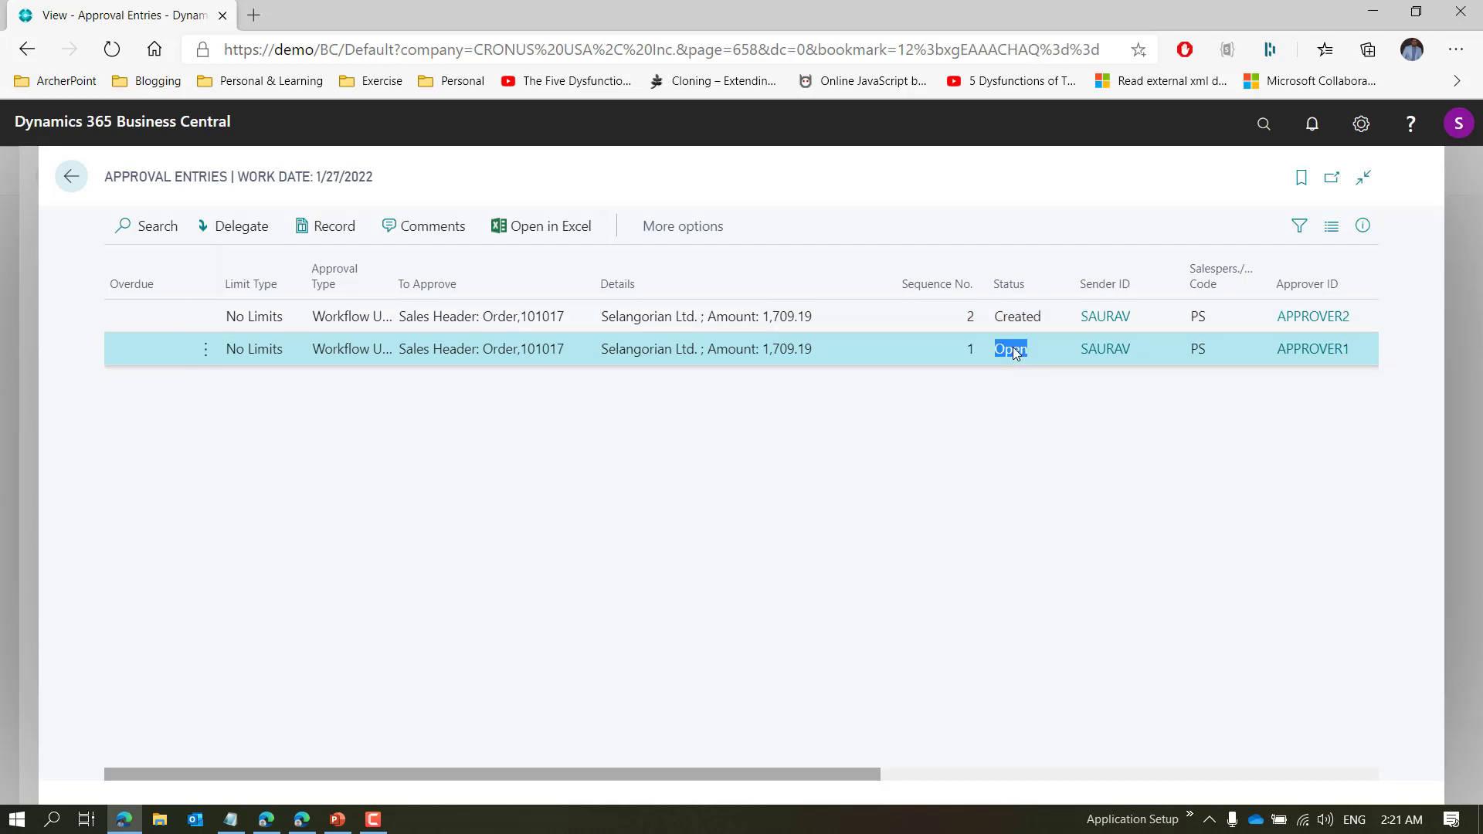
pyautogui.click(1013, 346)
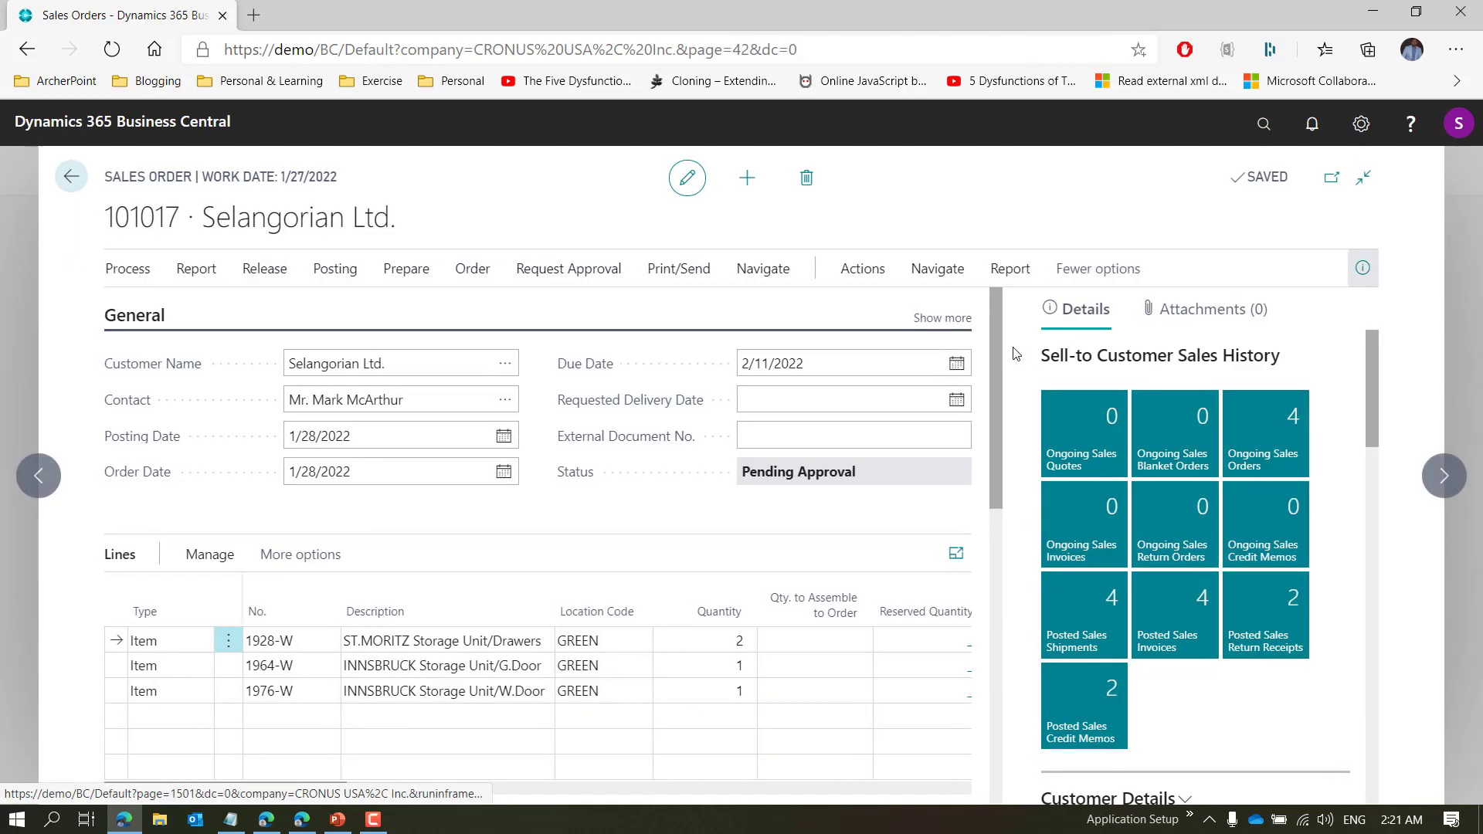
# Reload the paused session in the other window and sign in as the first approver
pyautogui.click(263, 822)
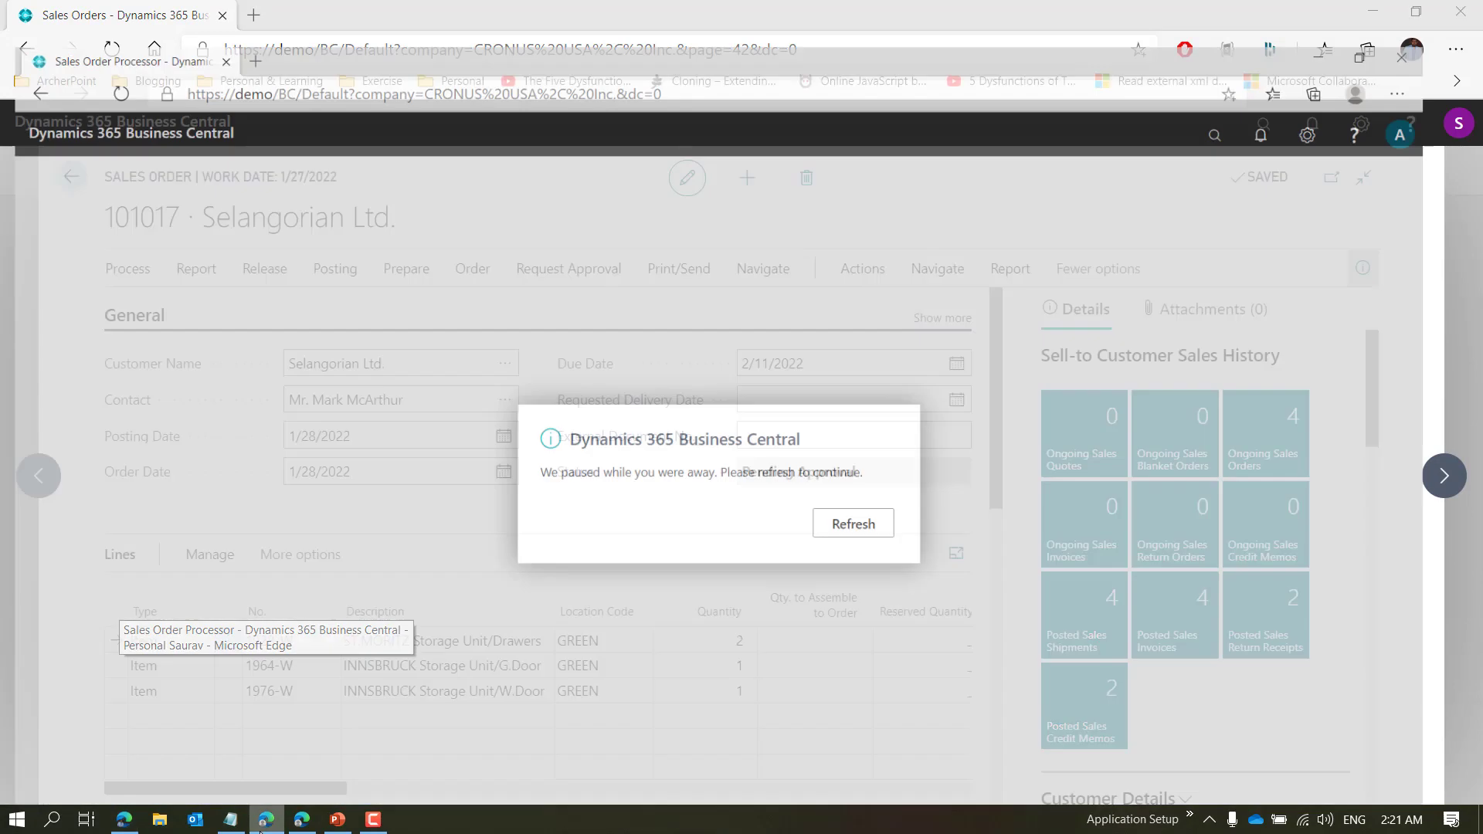
pyautogui.click(888, 503)
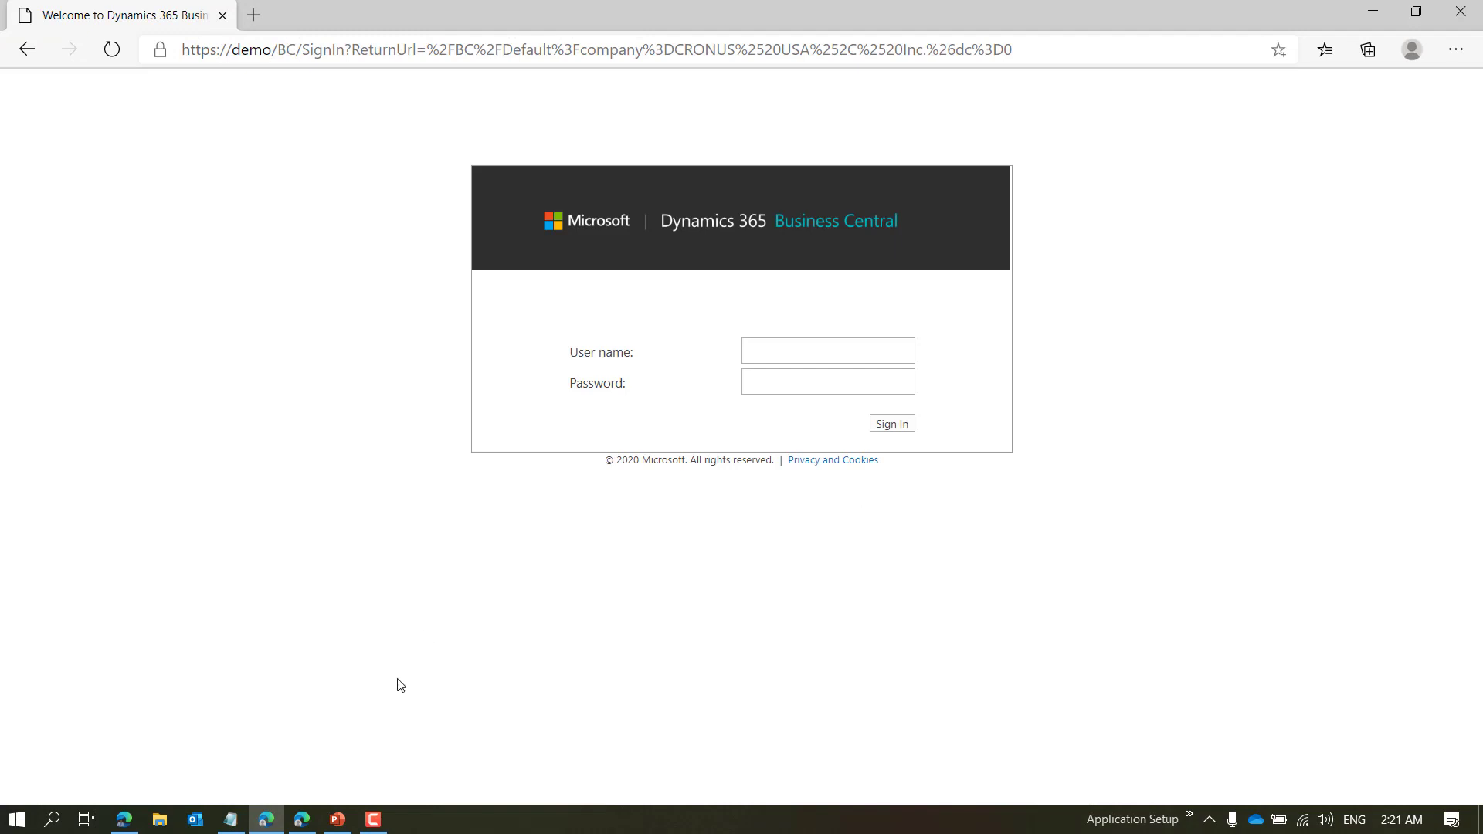
pyautogui.click(786, 339)
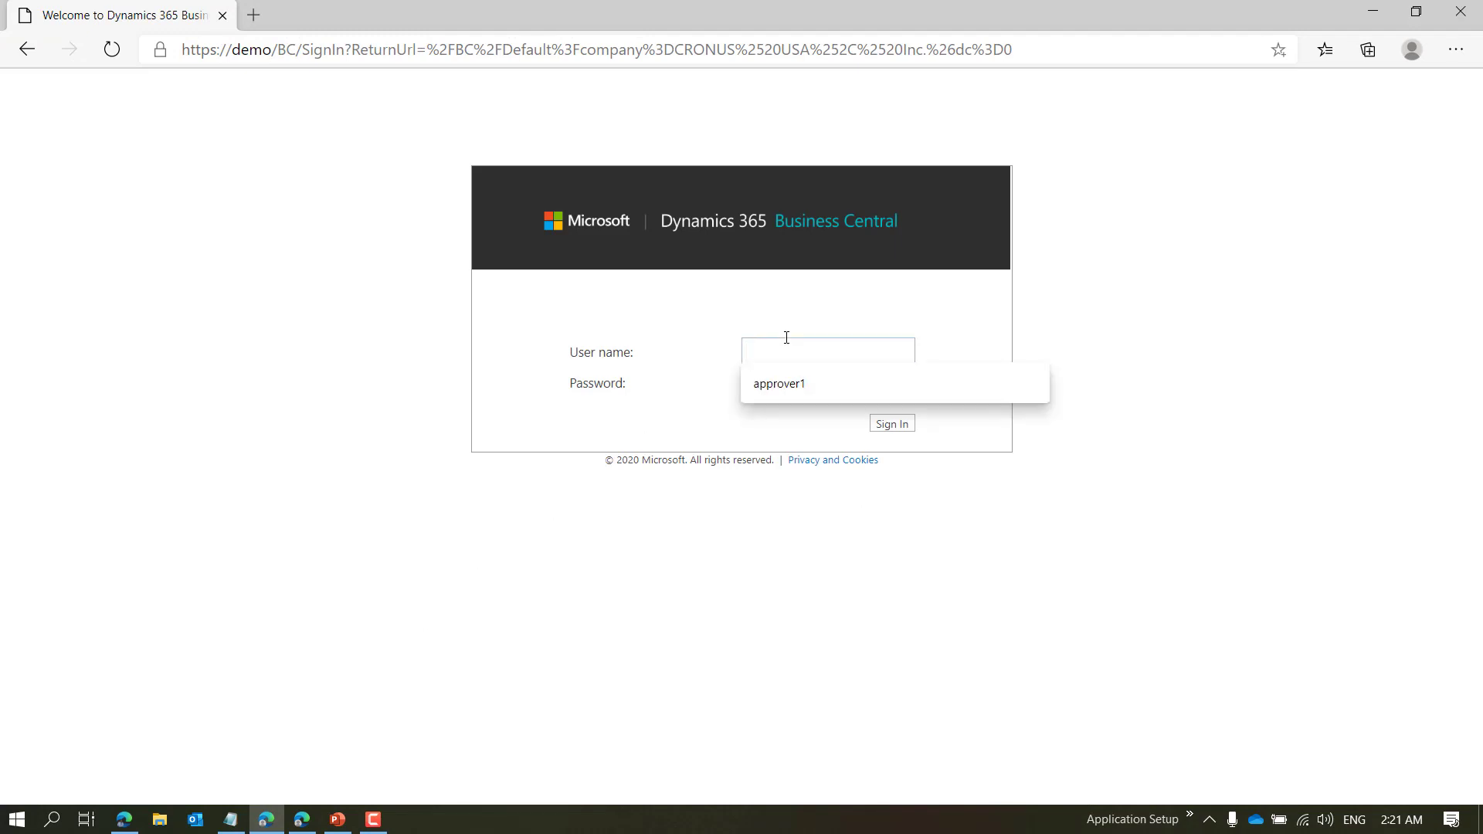
pyautogui.click(800, 383)
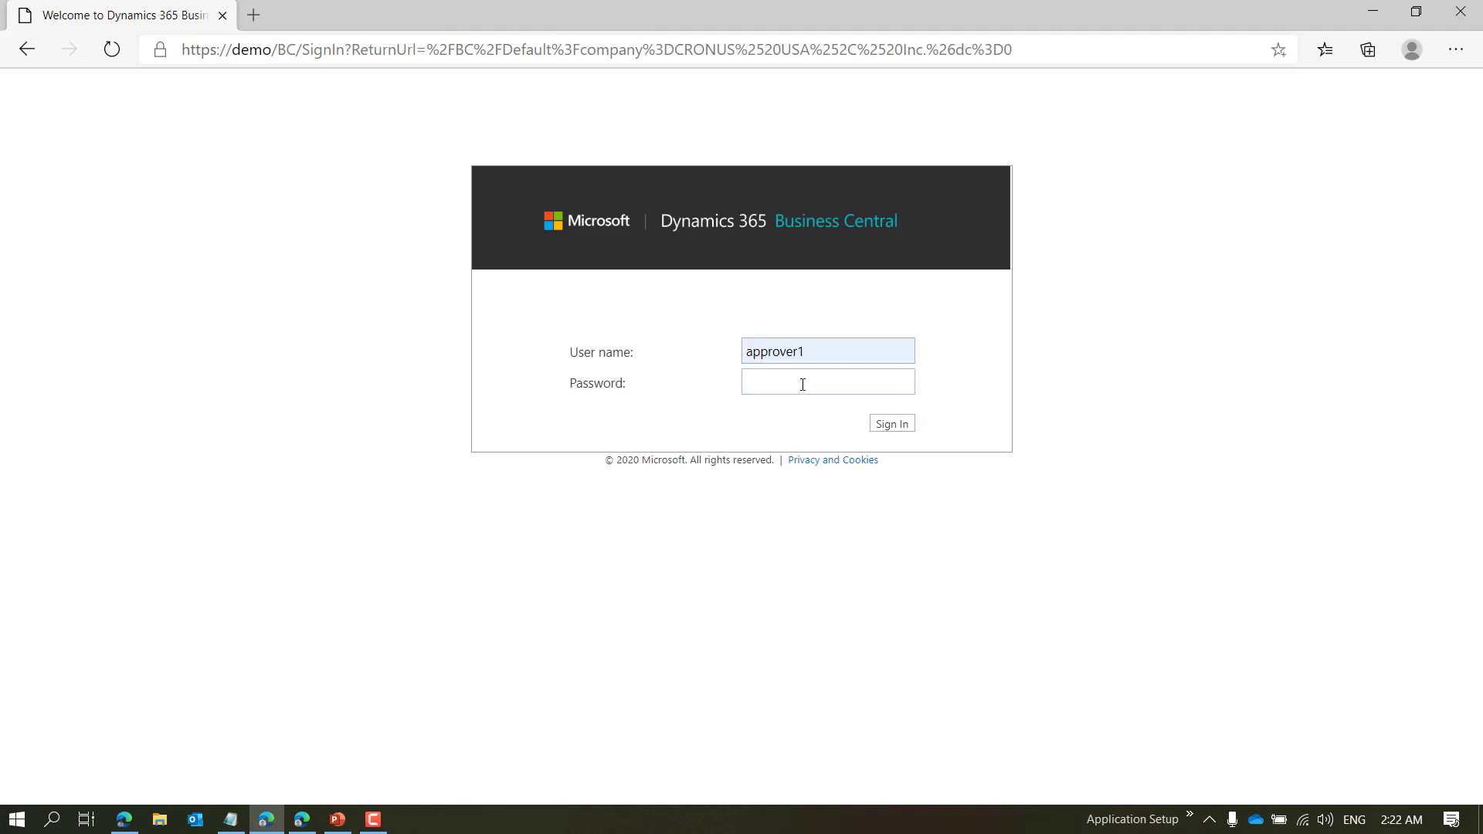
pyautogui.write('•••••••')
pyautogui.click(890, 423)
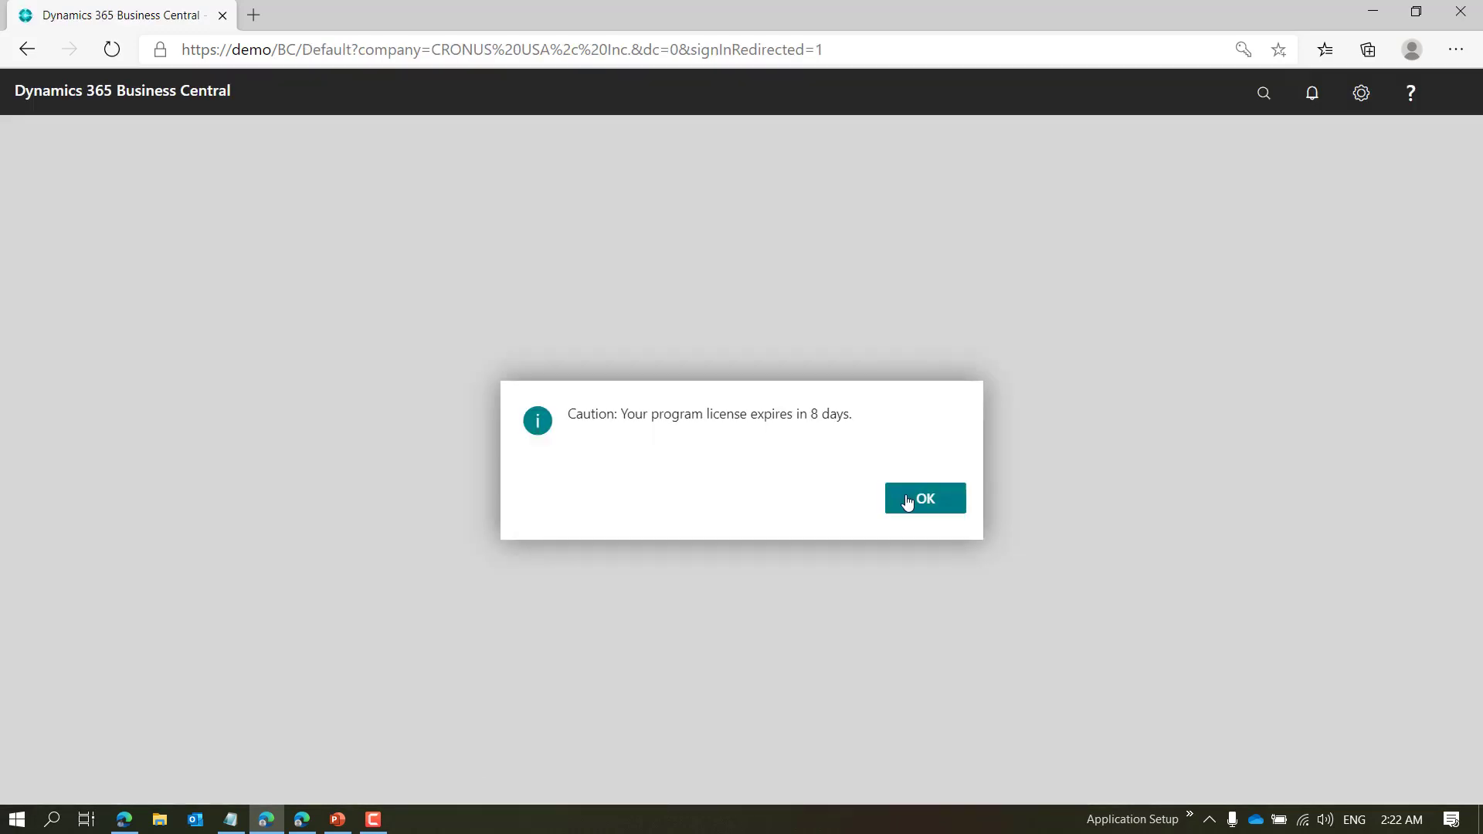
pyautogui.click(907, 502)
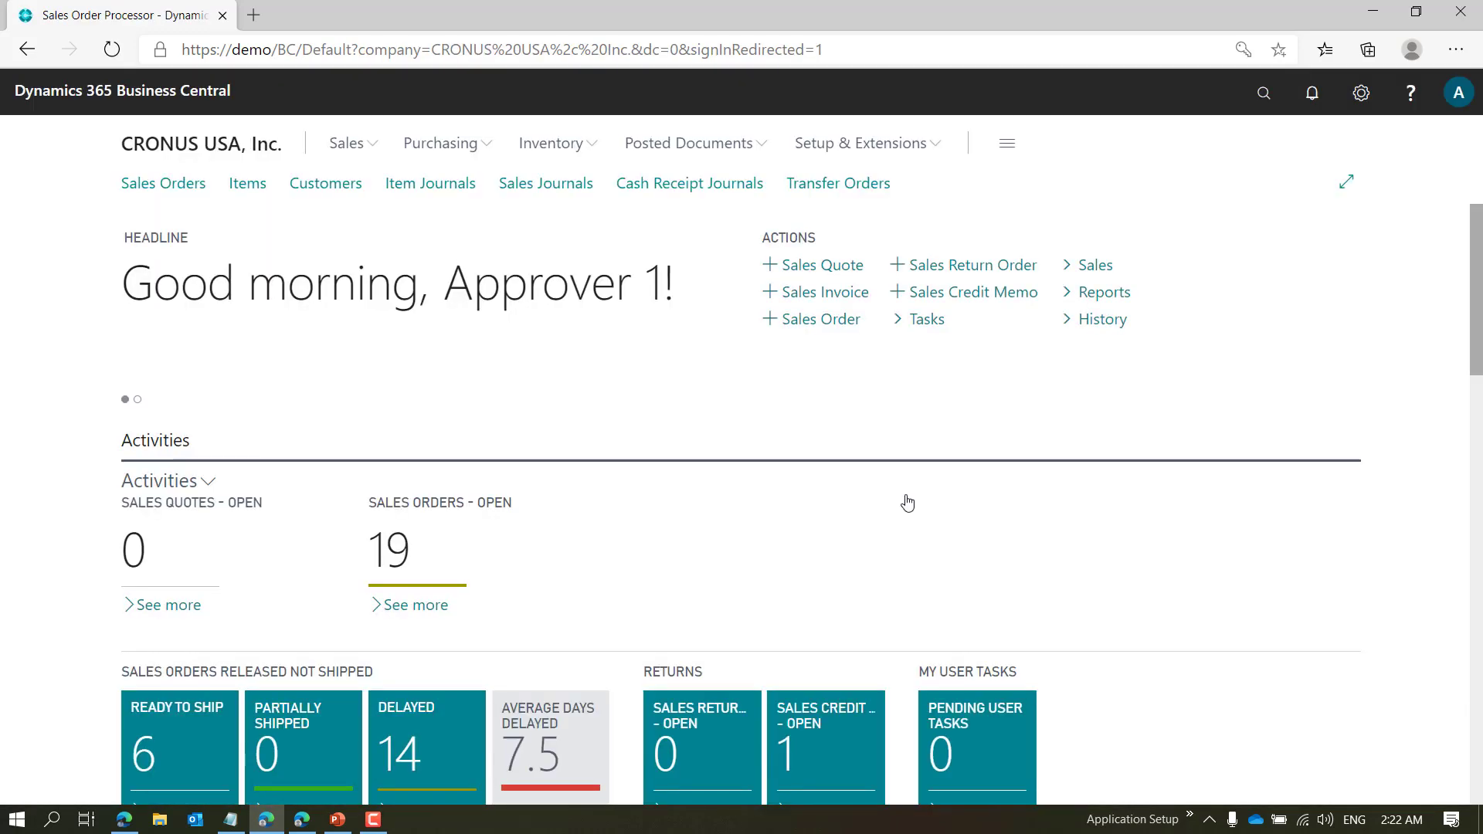
# Open the Requests to Approve list, then bring the second browser window to the front
pyautogui.click(1263, 93)
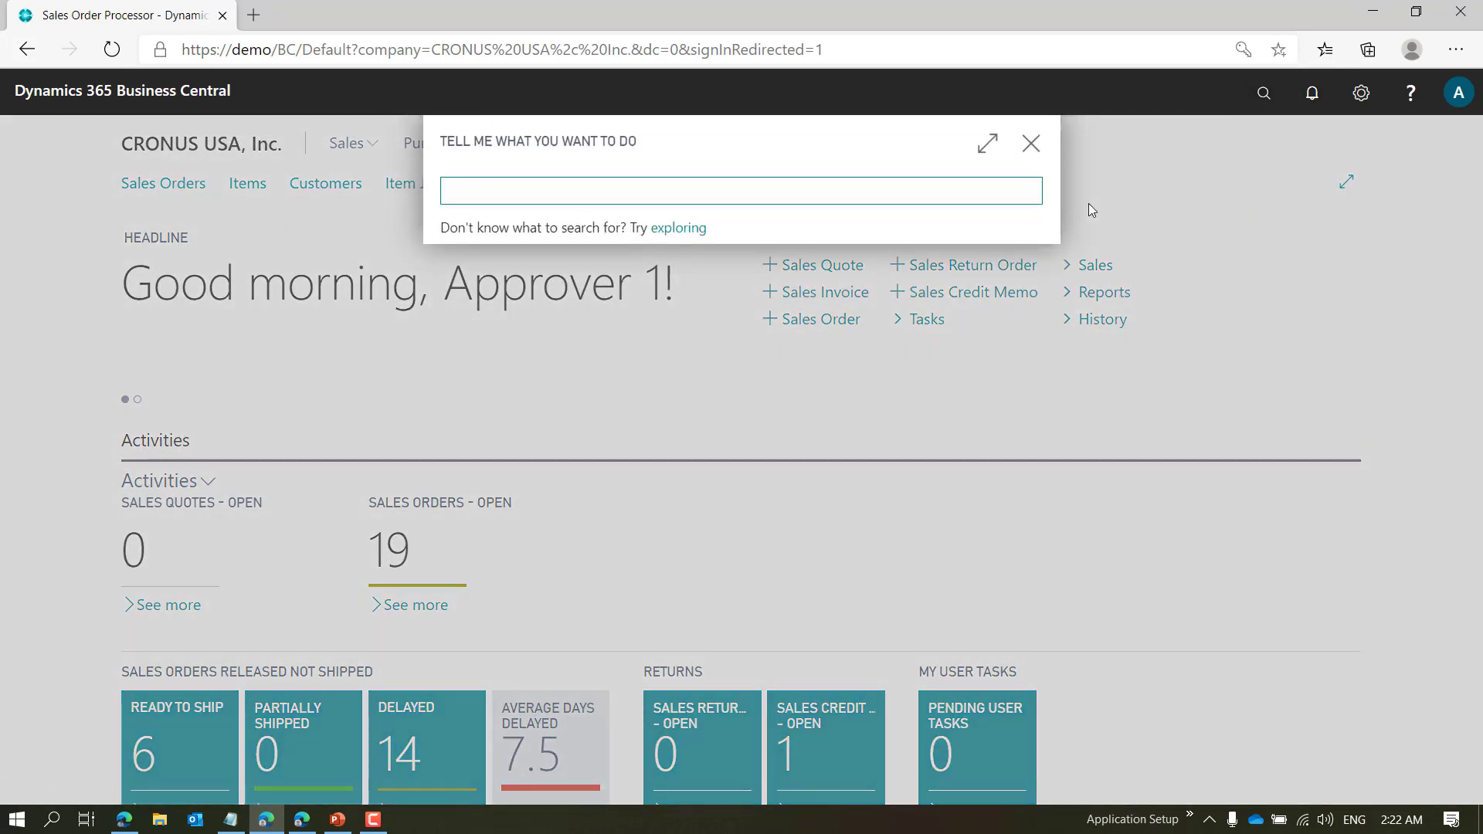
pyautogui.write('Request To APp')
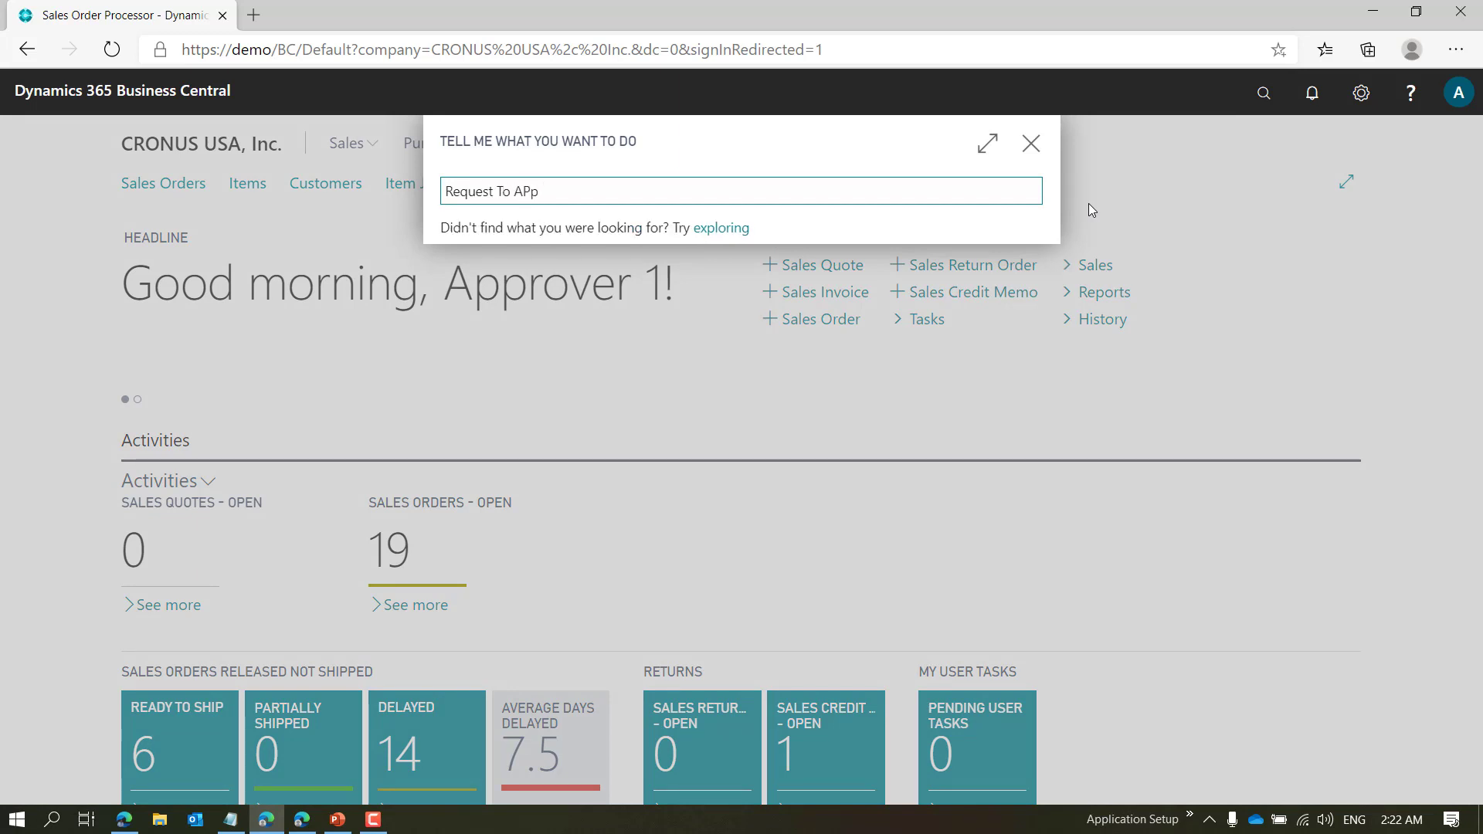
pyautogui.click(499, 276)
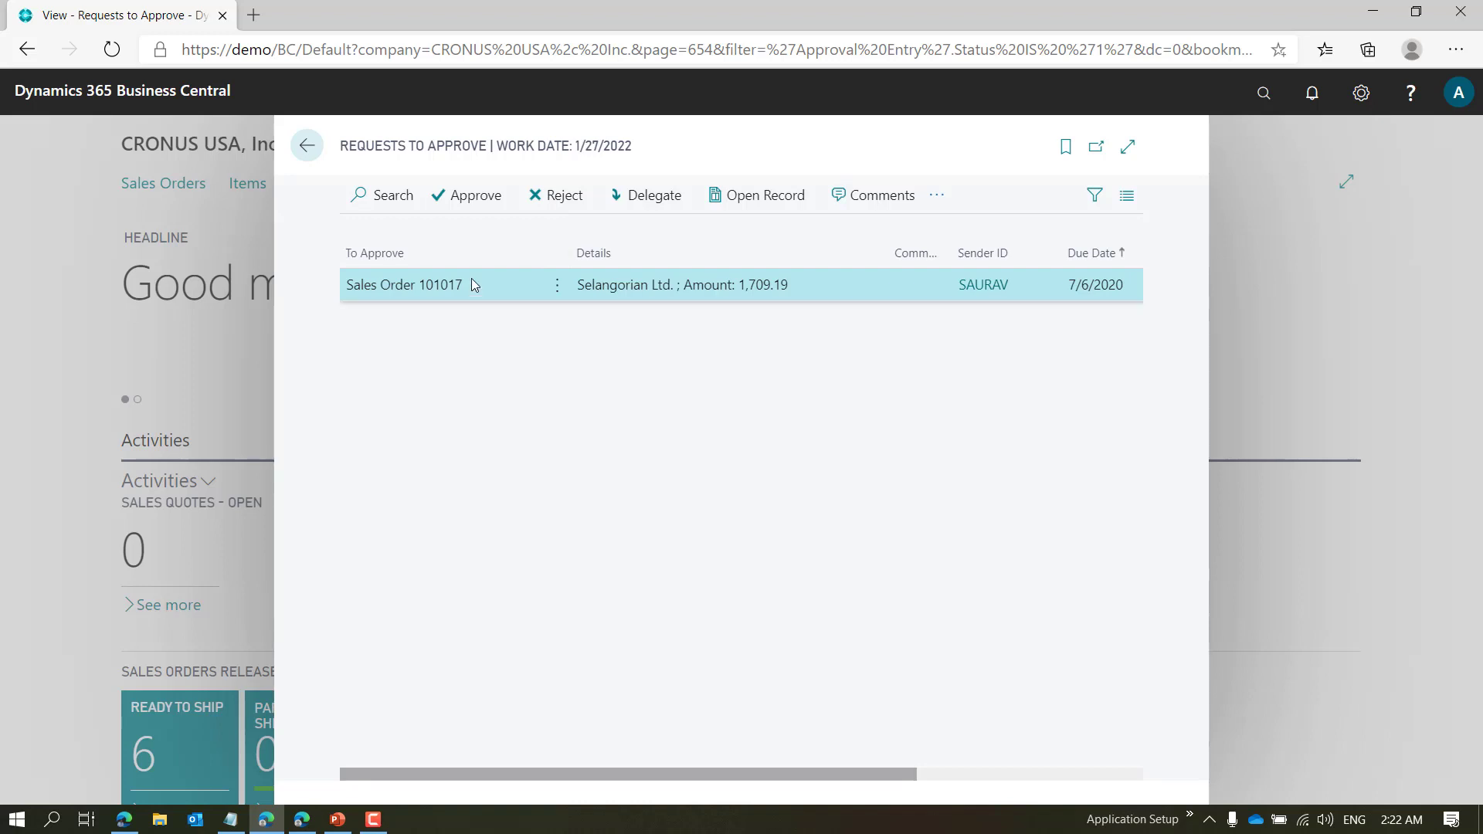
pyautogui.moveTo(301, 817)
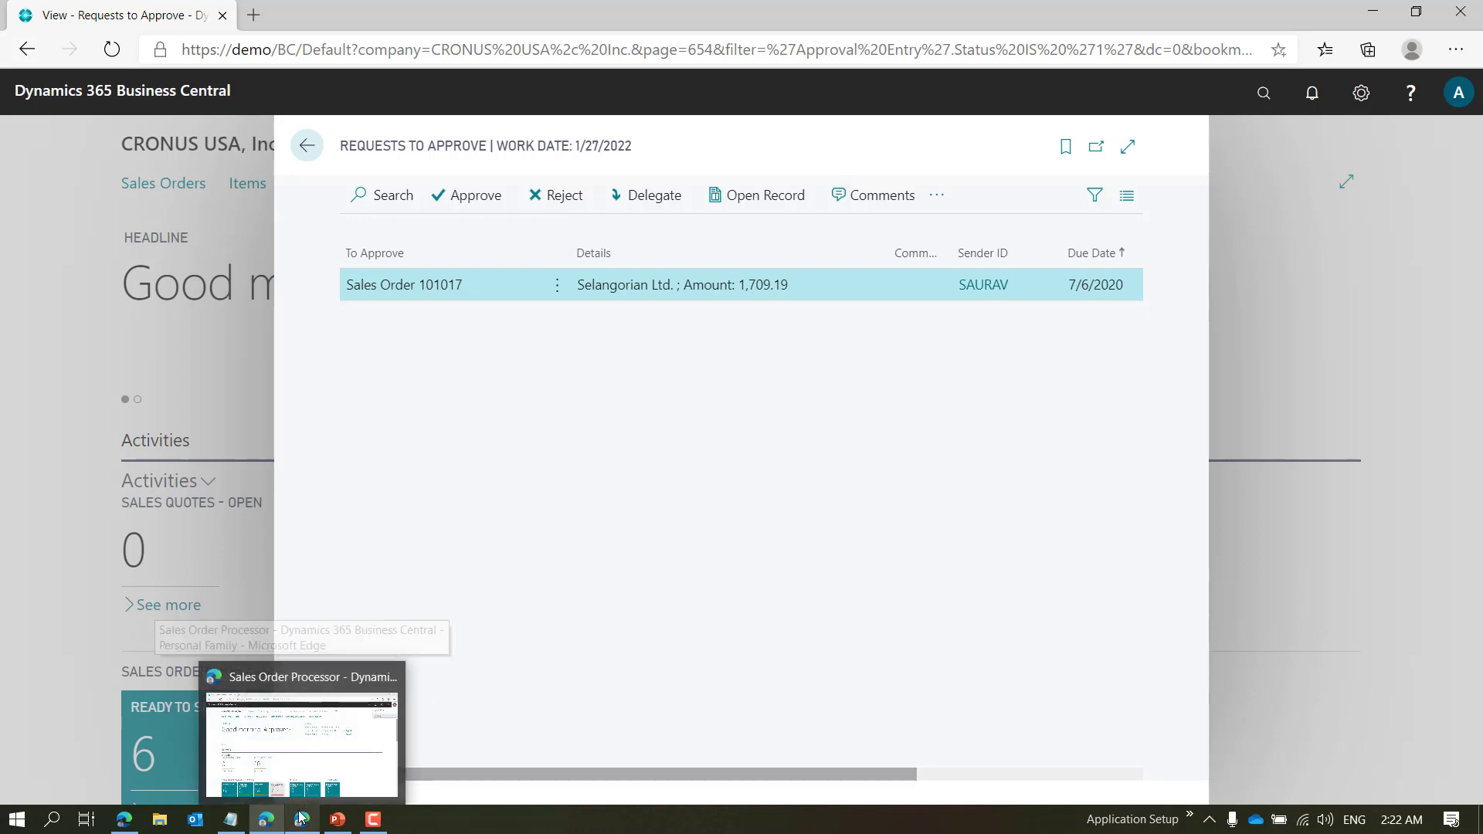
pyautogui.click(301, 742)
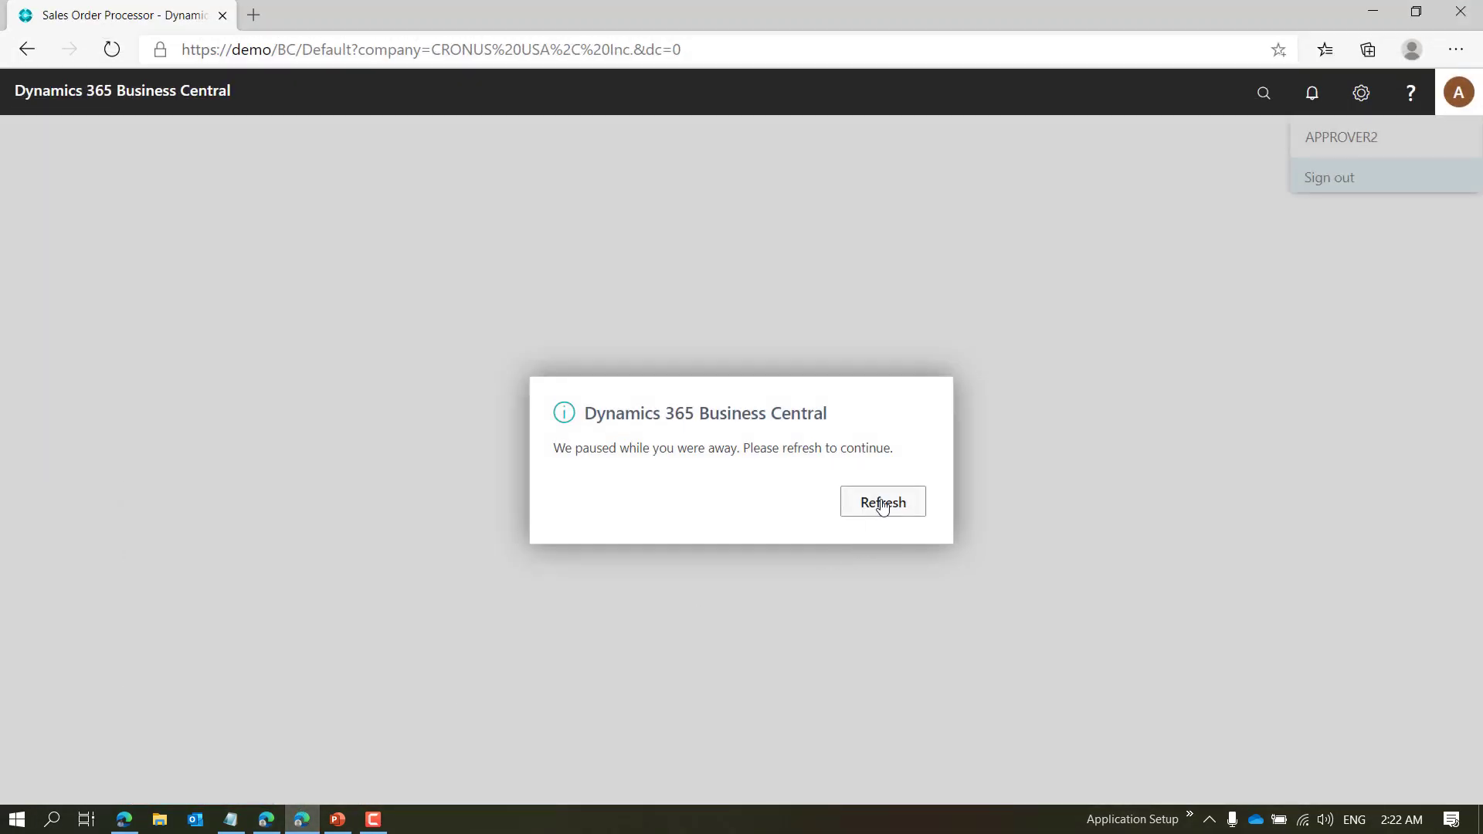
# Sign in as the second approver in the second window, retrying the password after the failed attempt
pyautogui.click(878, 503)
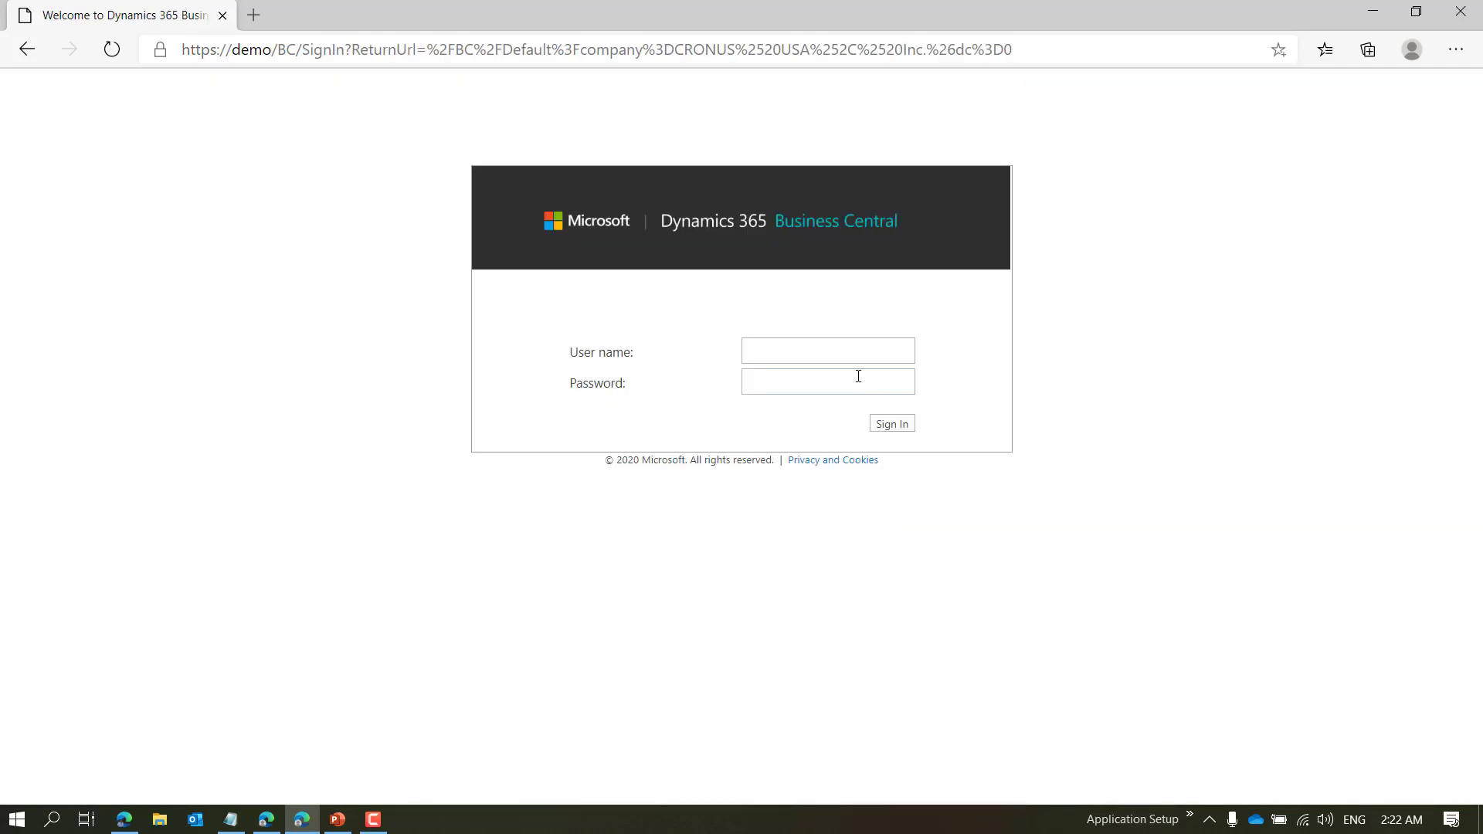
pyautogui.click(854, 359)
pyautogui.click(796, 423)
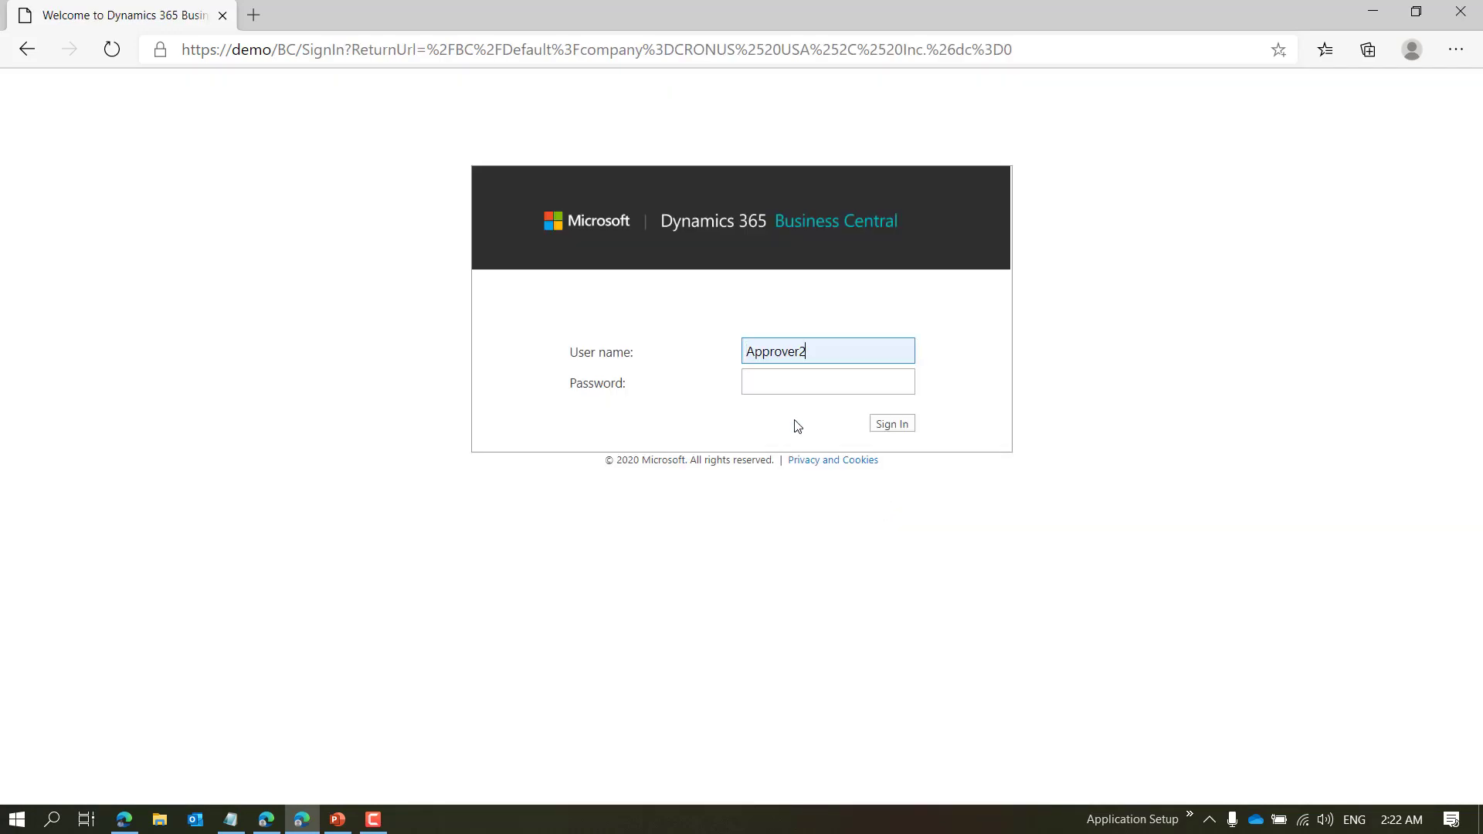
pyautogui.click(797, 390)
pyautogui.write('***')
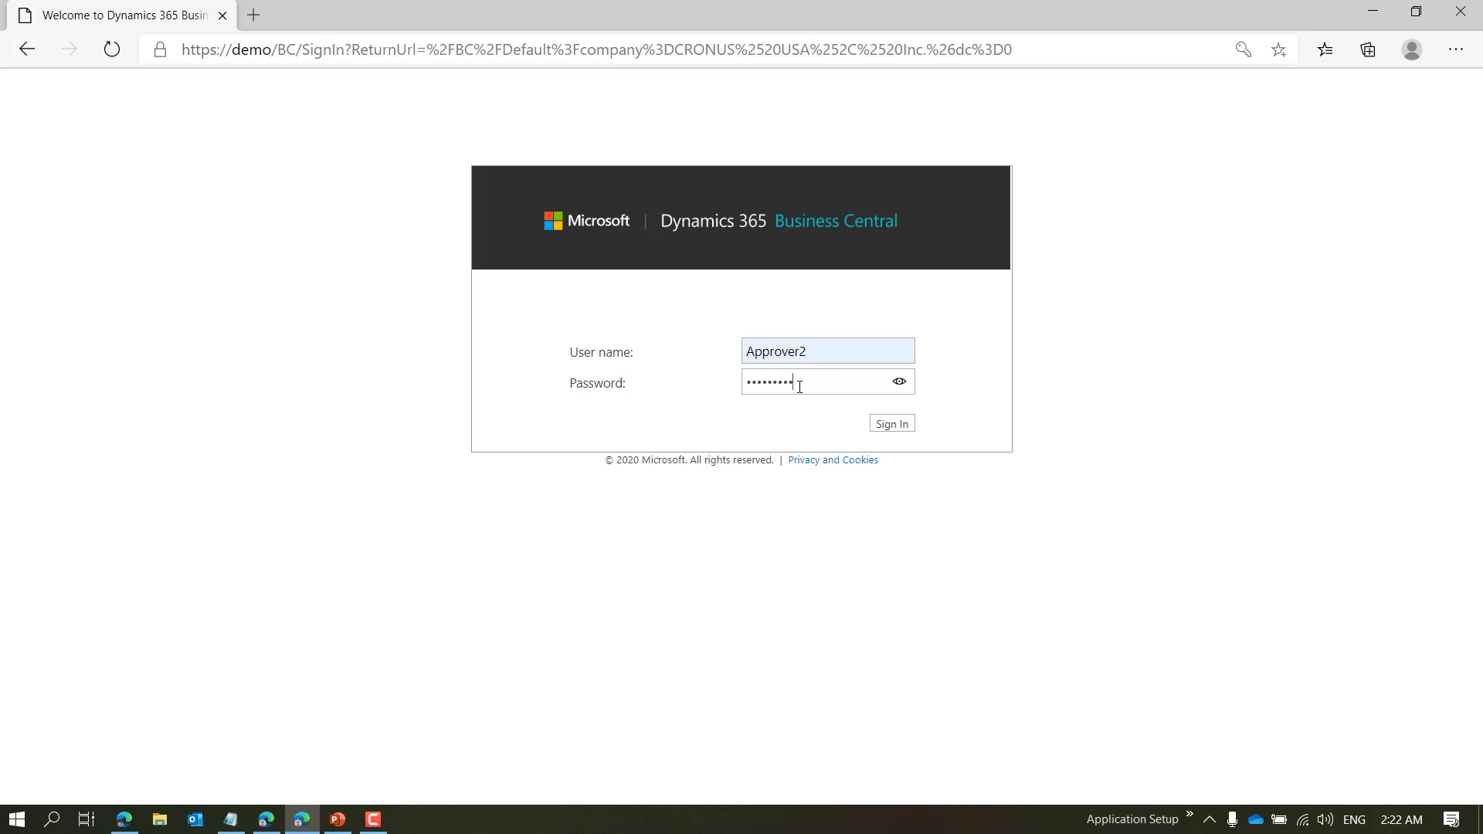
pyautogui.click(888, 424)
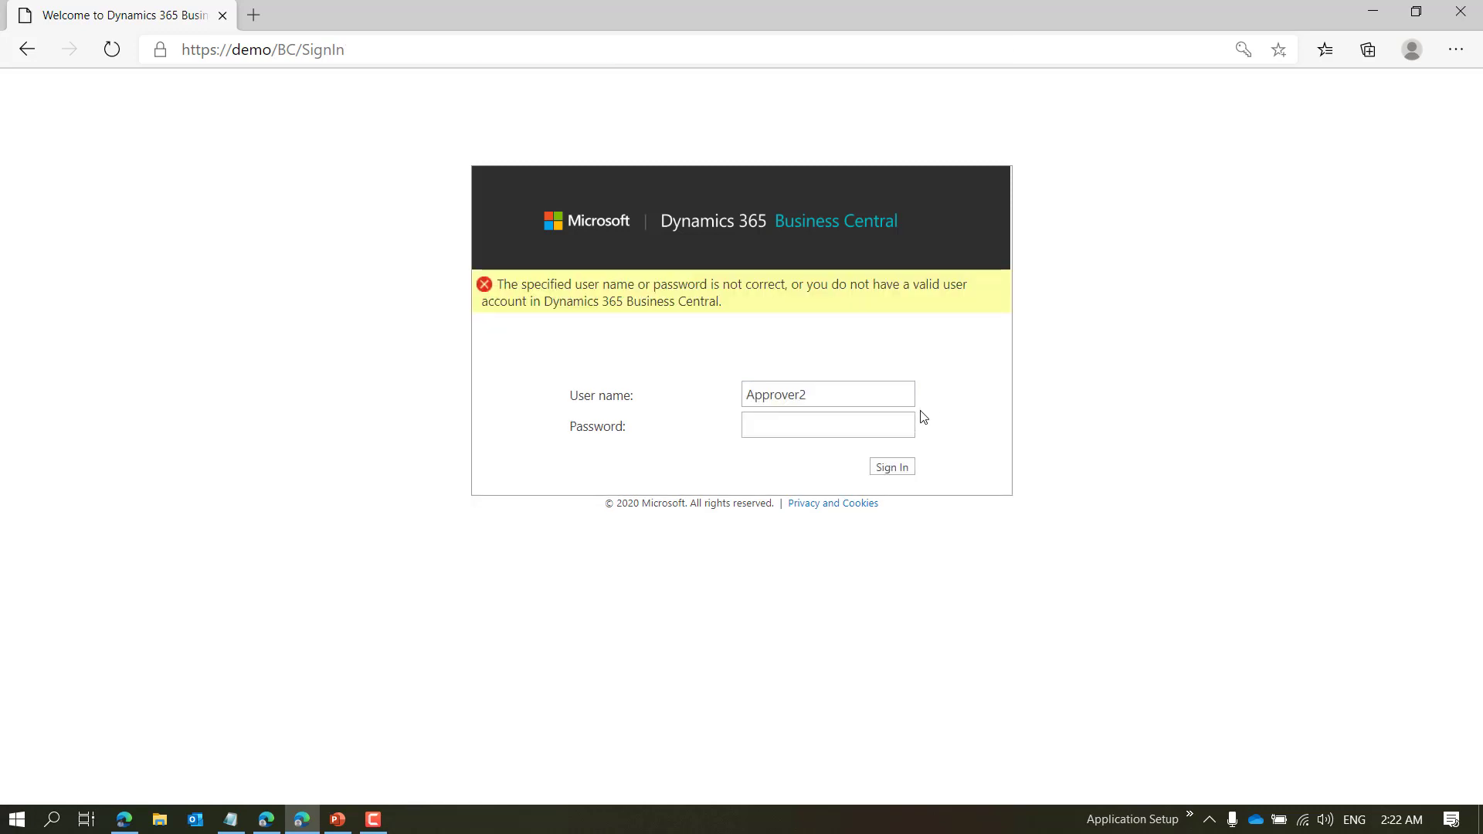
pyautogui.click(843, 430)
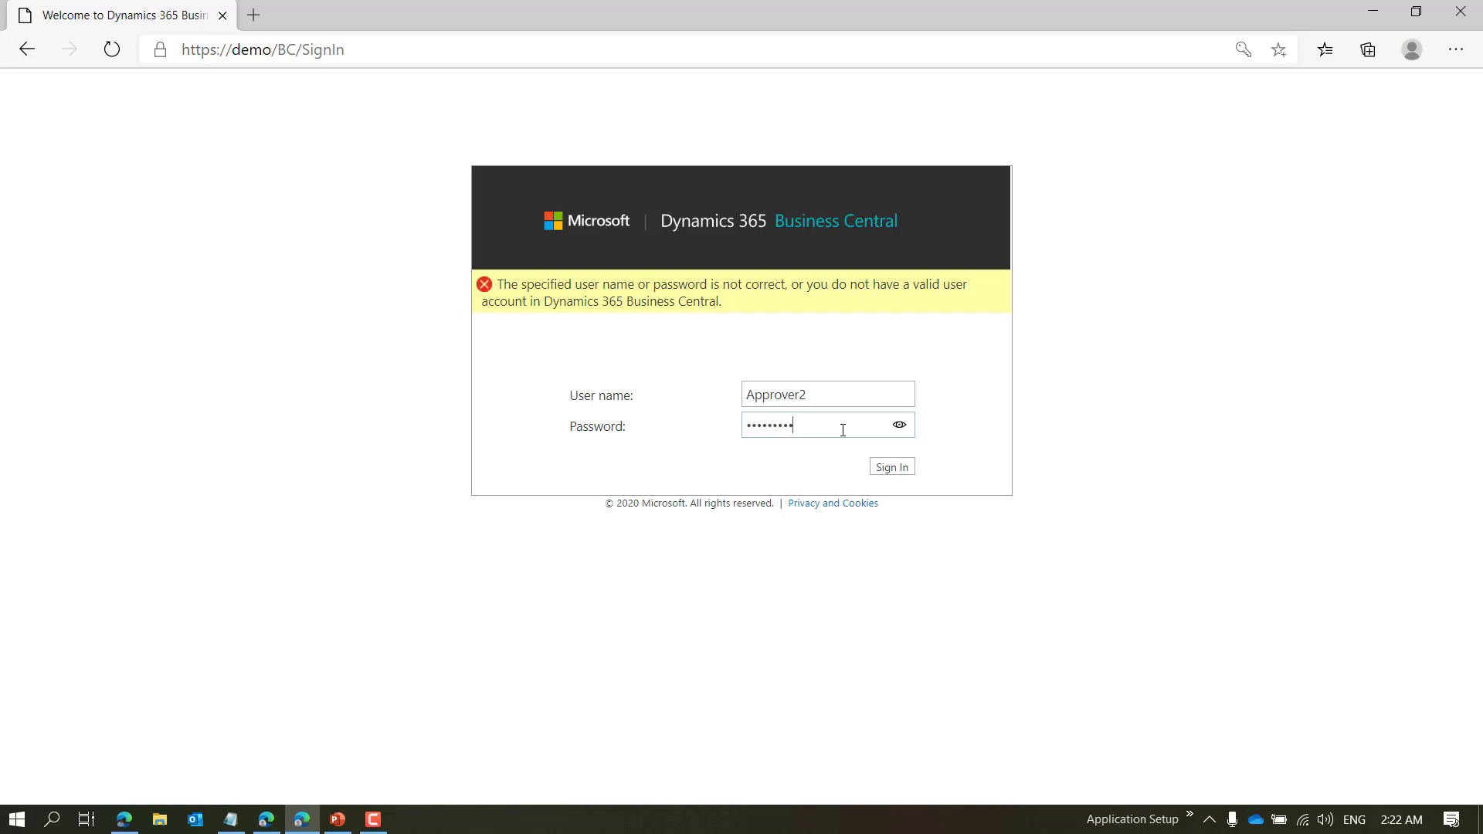
pyautogui.click(886, 466)
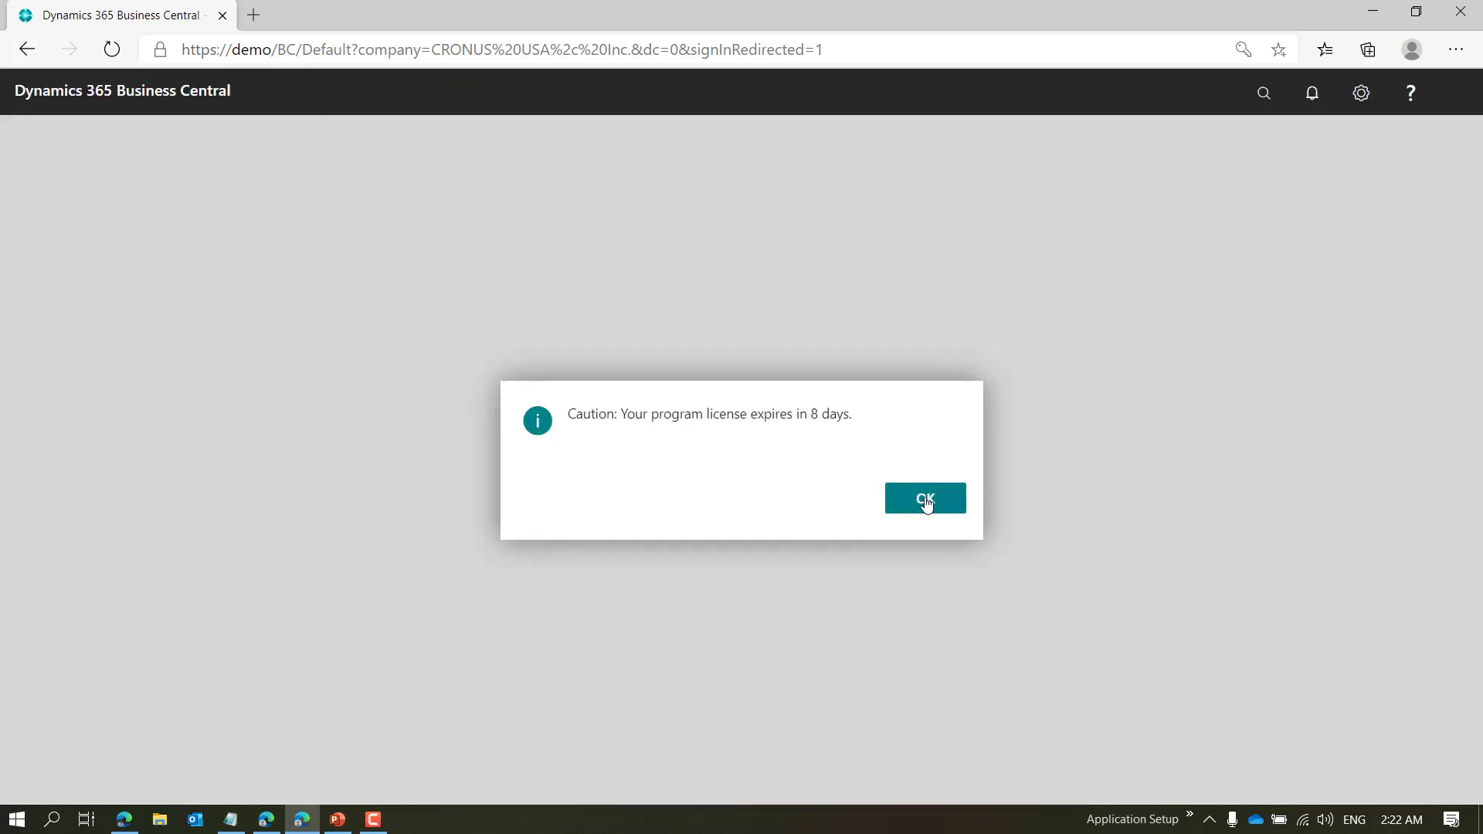
pyautogui.click(926, 500)
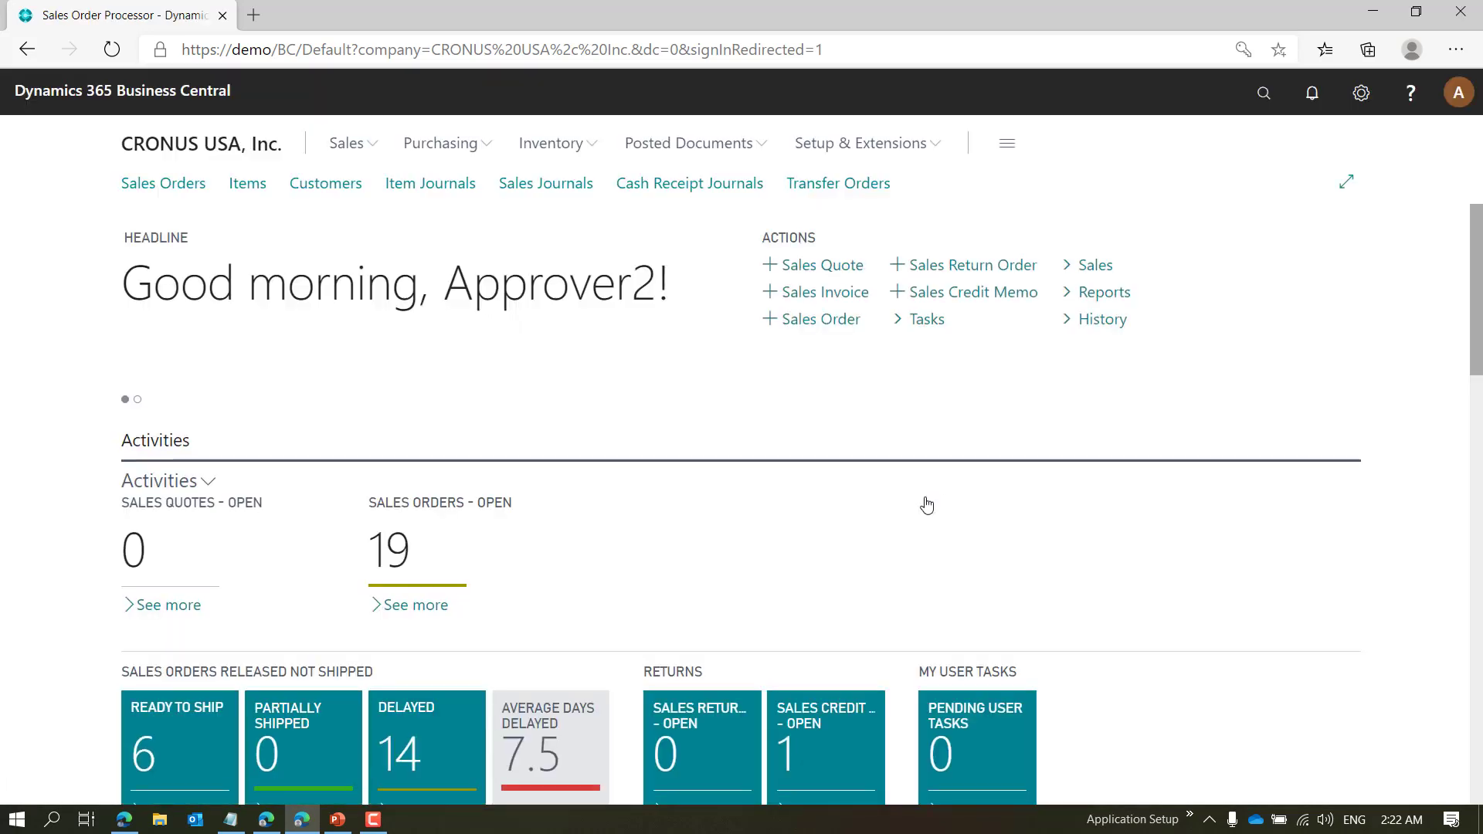
# Open Requests to Approve in the approver's window, showing Sales Order 101017 for 1,709.19
pyautogui.click(1263, 94)
pyautogui.write('Request t')
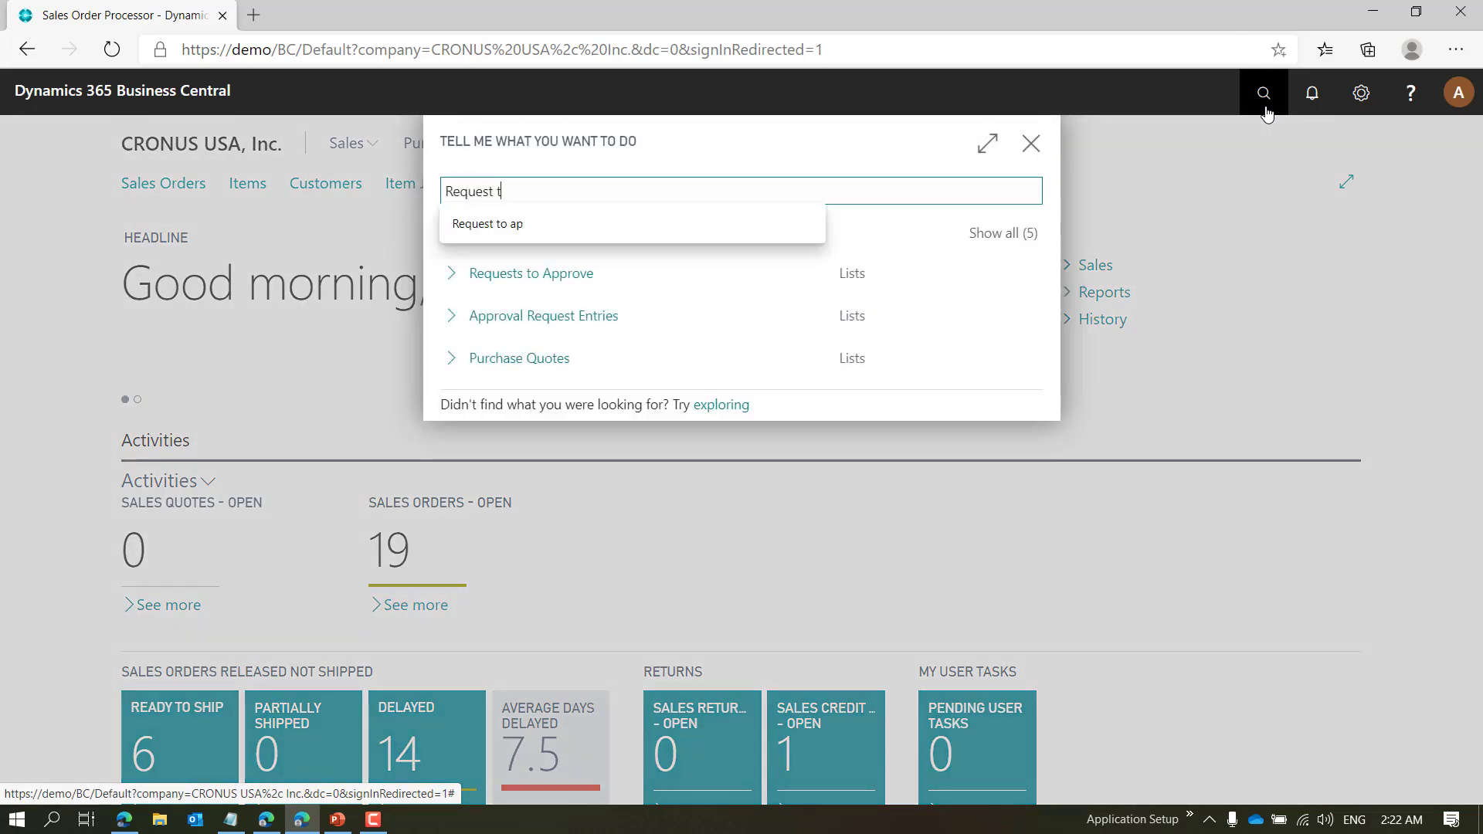
pyautogui.click(573, 266)
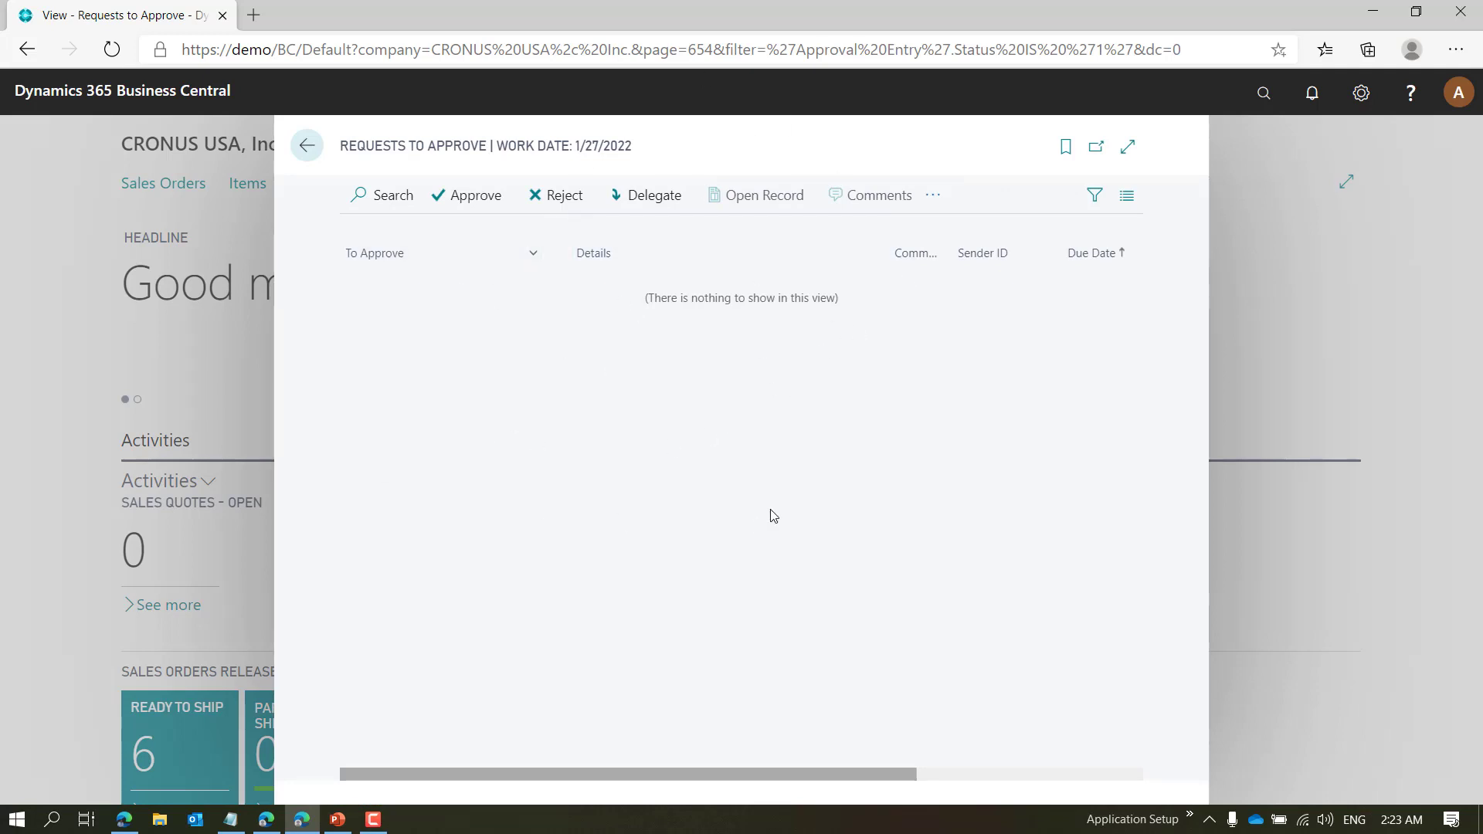
pyautogui.click(262, 822)
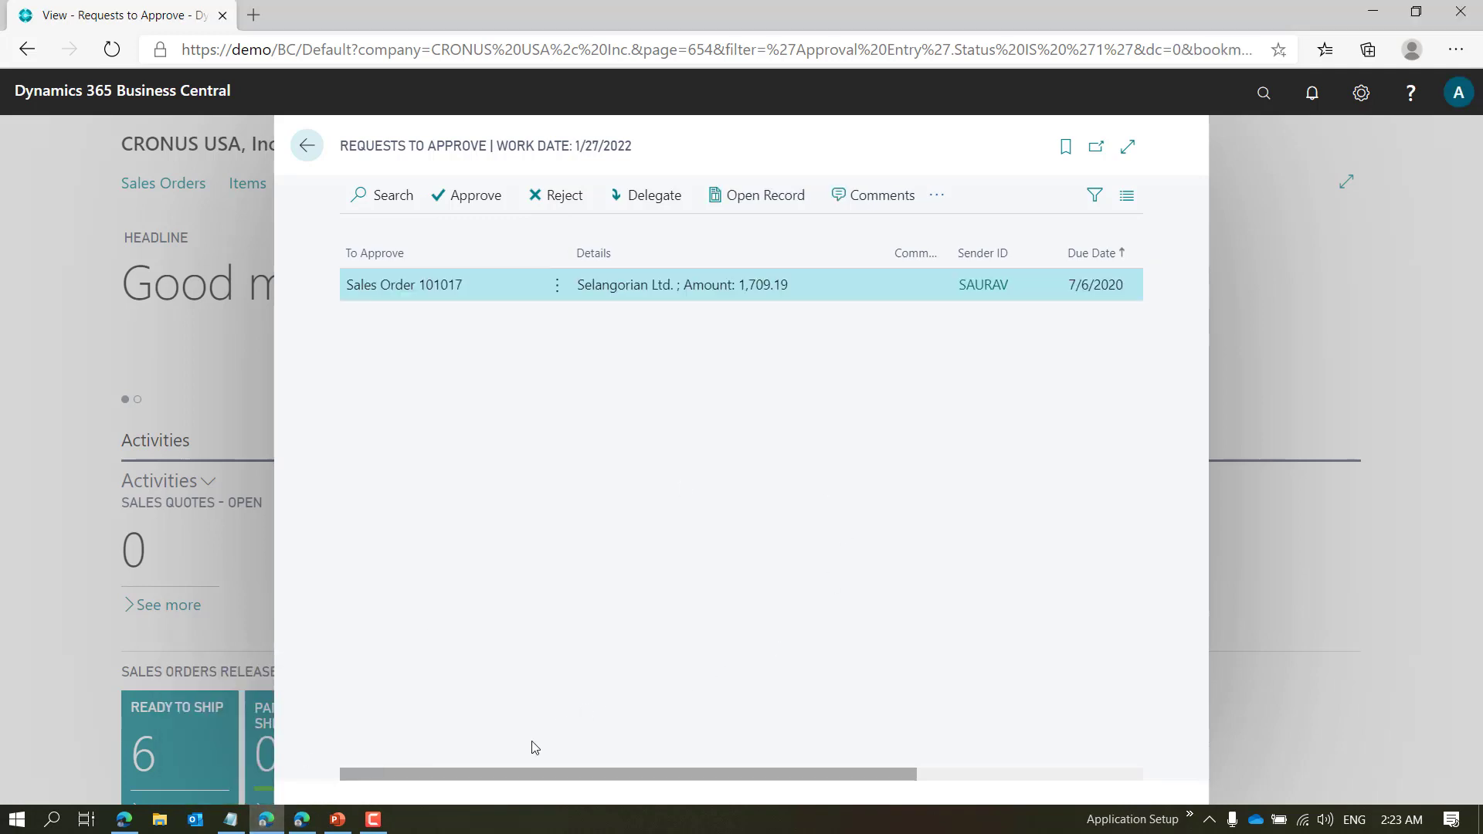
# Expand Requests to Approve, open Sales Order 101017 to review its lines, then close it
pyautogui.click(1129, 148)
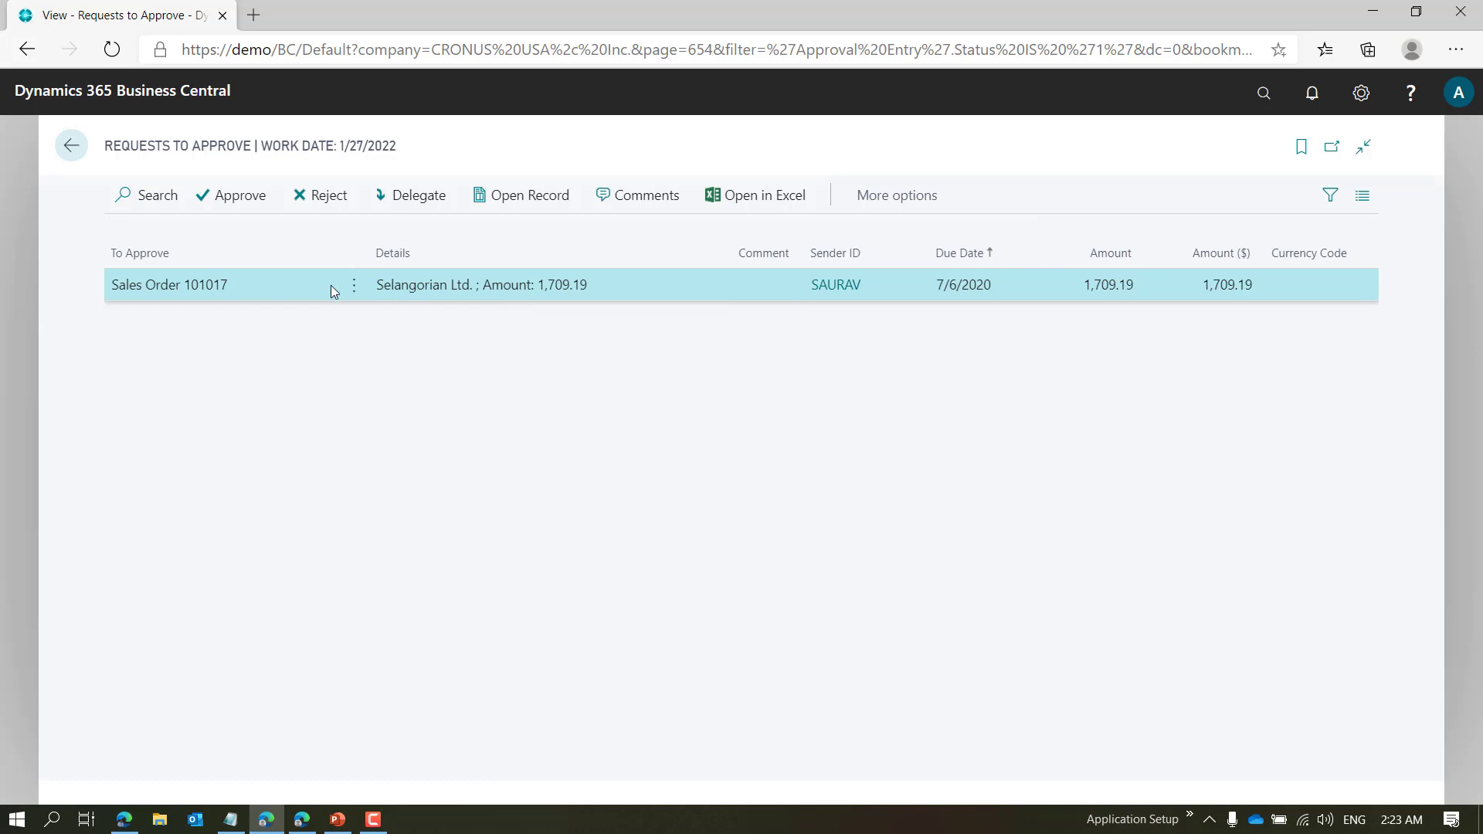
pyautogui.click(364, 290)
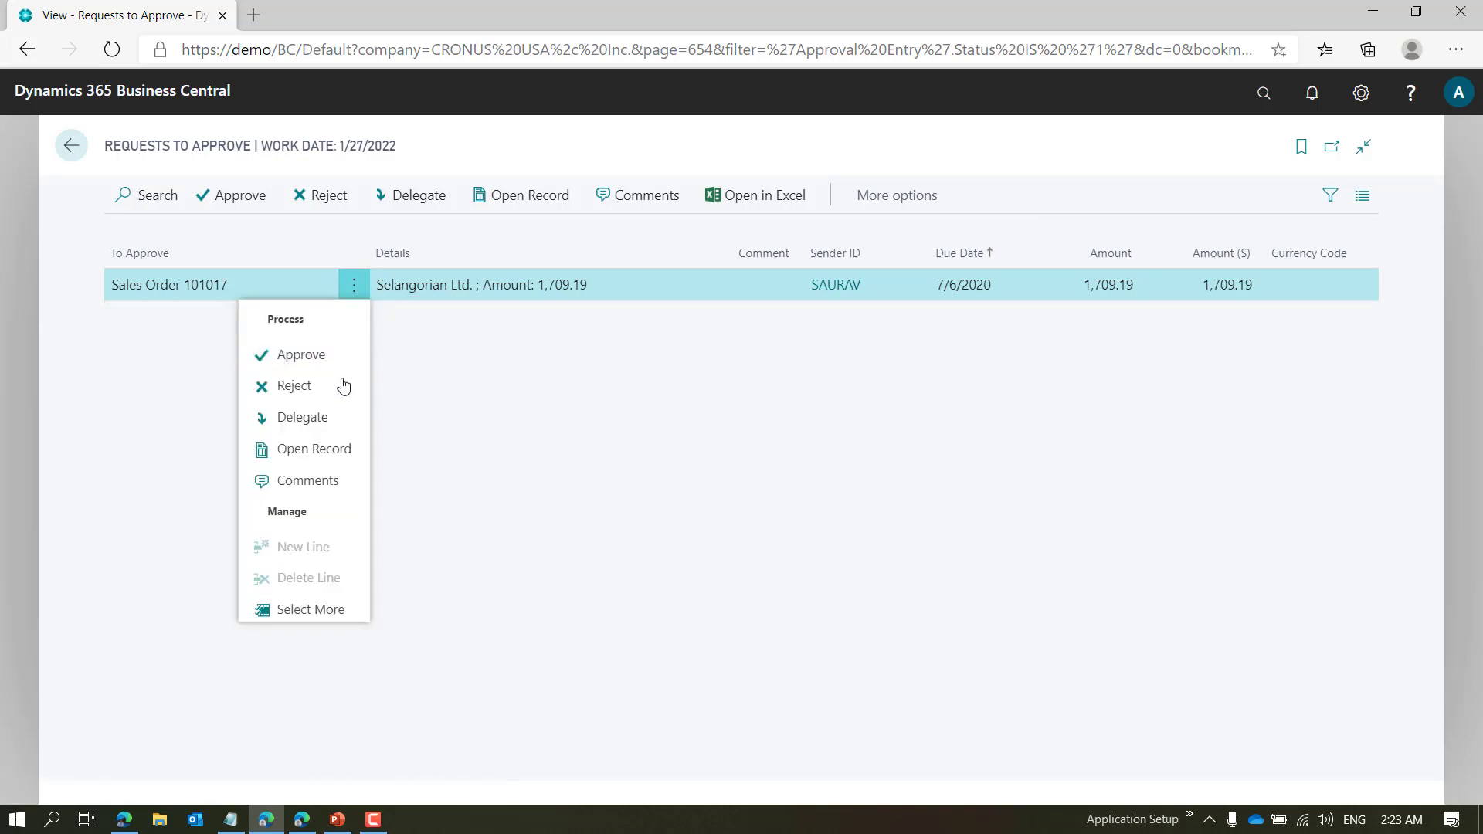
pyautogui.click(341, 460)
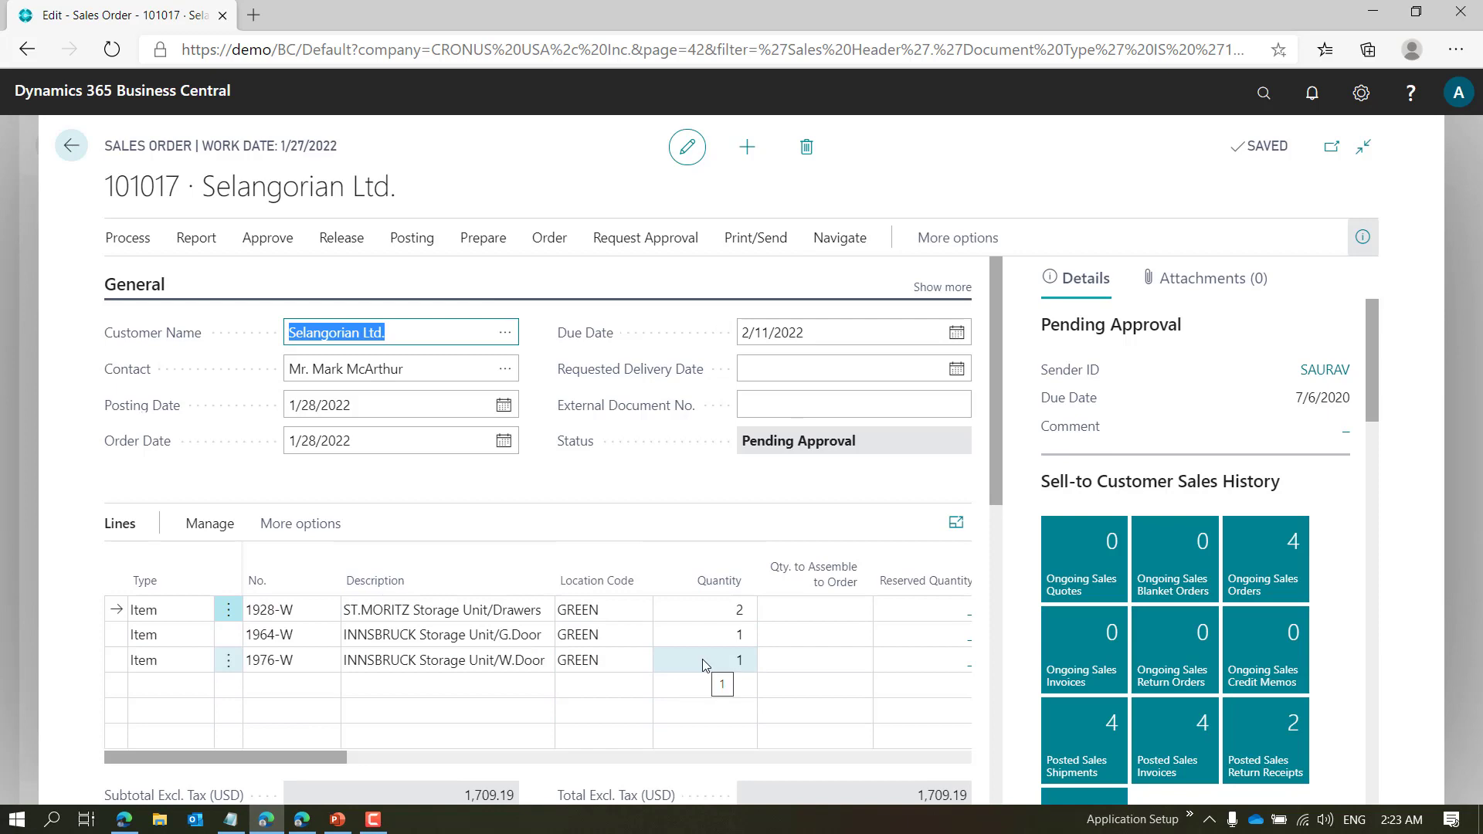
pyautogui.press('Escape')
pyautogui.click(816, 508)
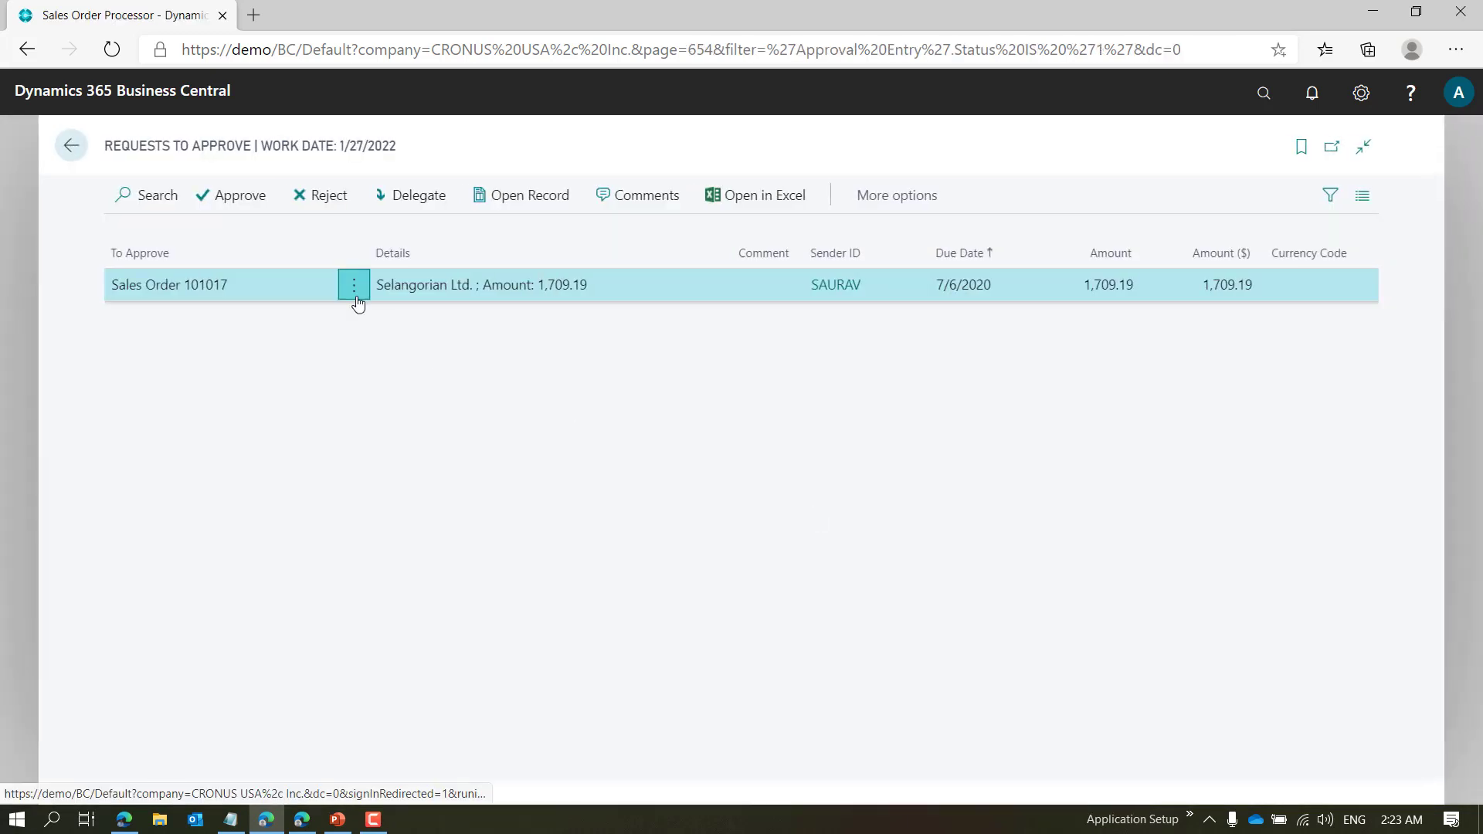
pyautogui.click(354, 286)
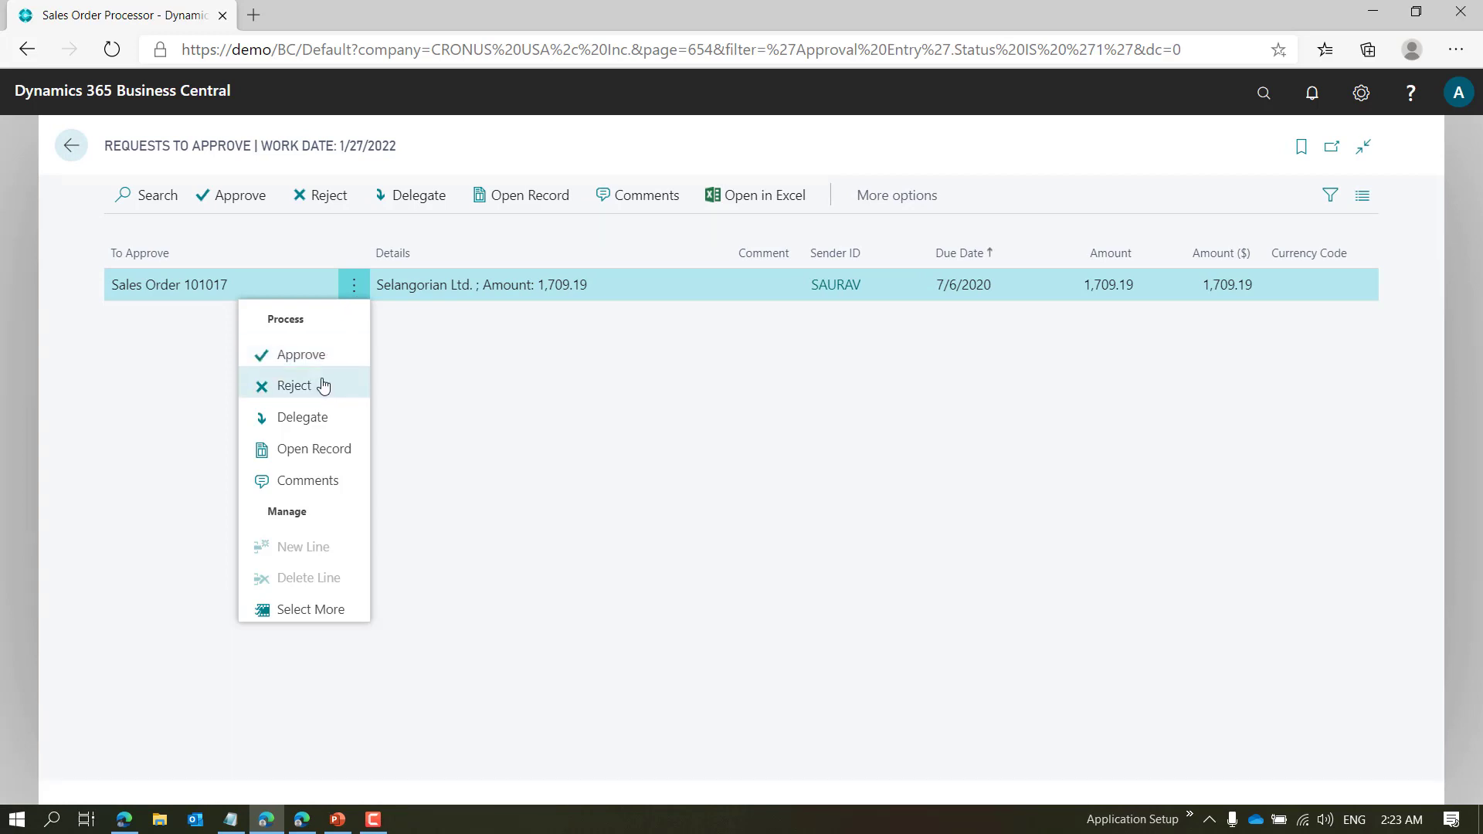
# Comment 'Looks Good. Approving.' on the 101017 request, approve it, and close Requests to Approve
pyautogui.click(339, 486)
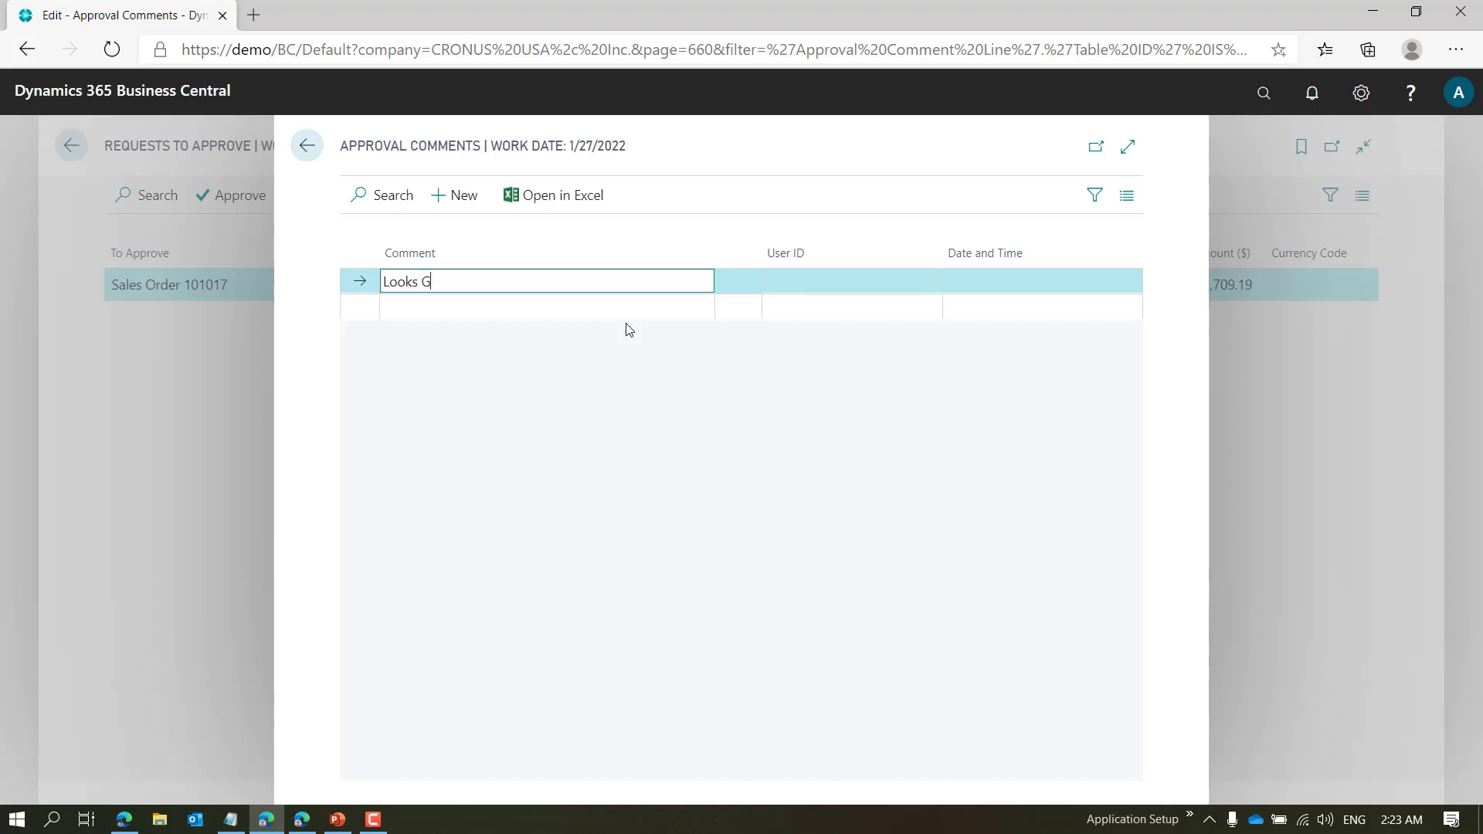
pyautogui.write('Looks Good. Approving.')
pyautogui.press('Return')
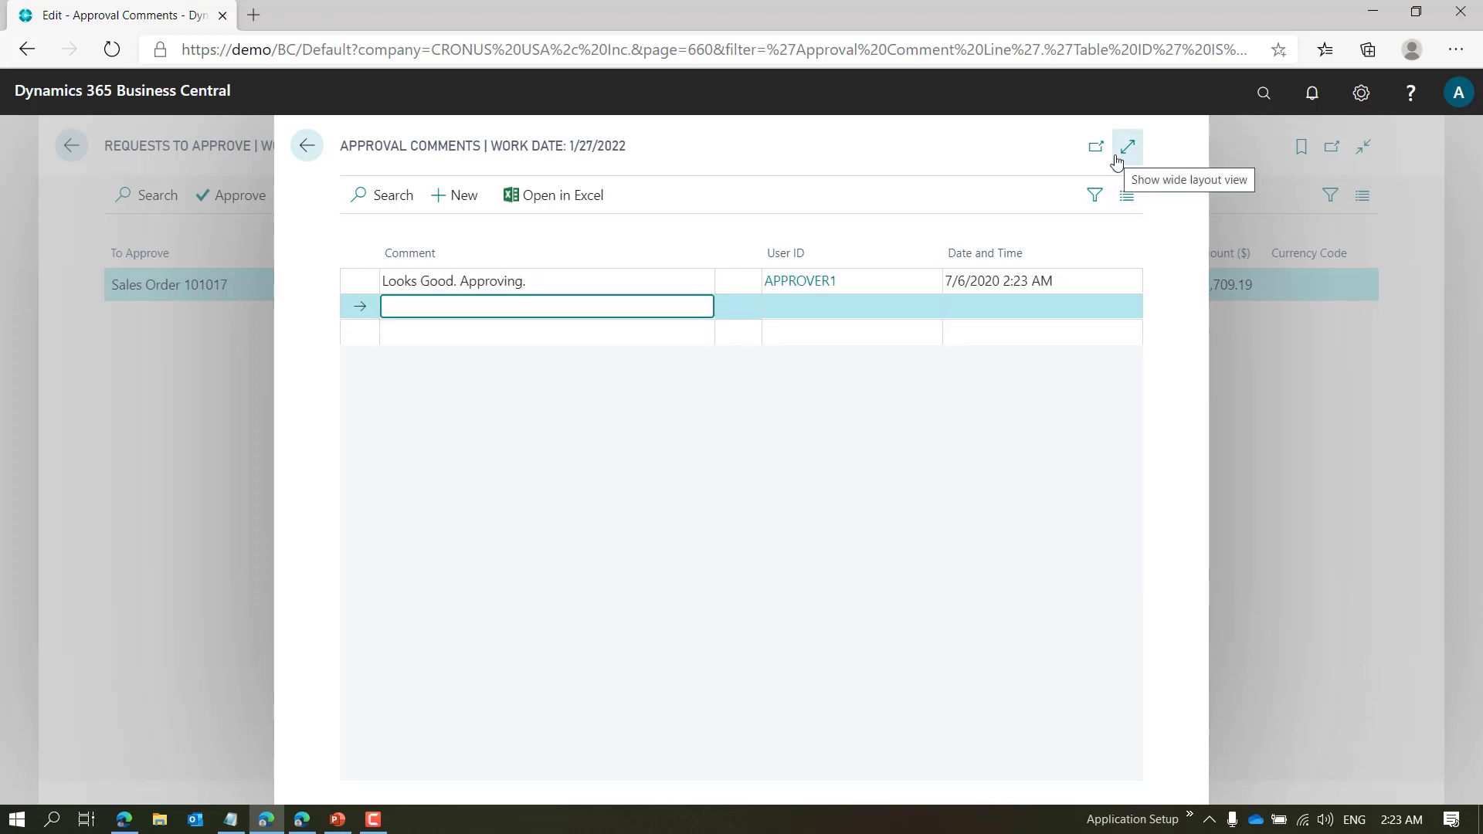
pyautogui.press('Escape')
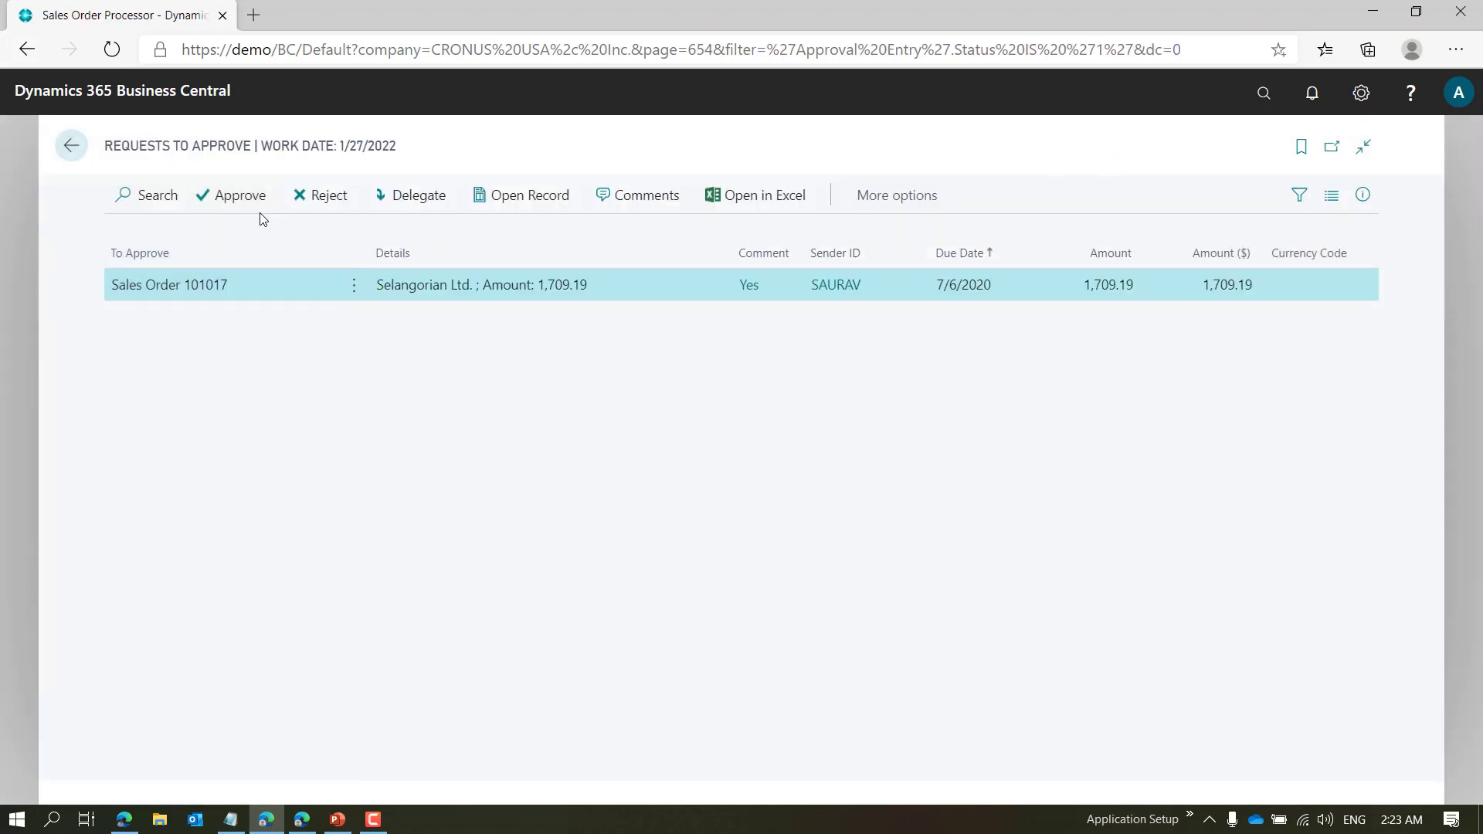
pyautogui.click(240, 199)
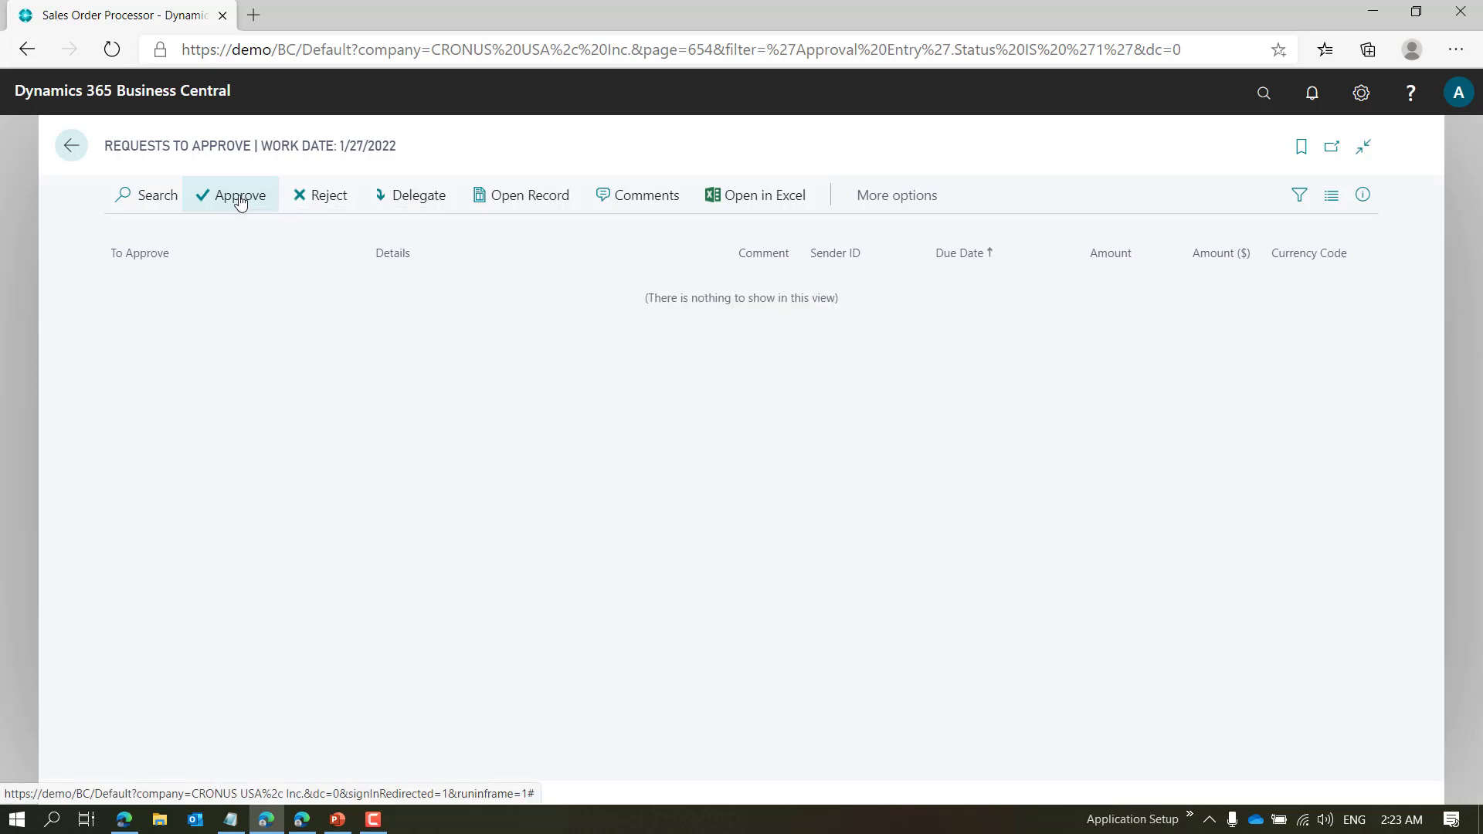
pyautogui.press('Escape')
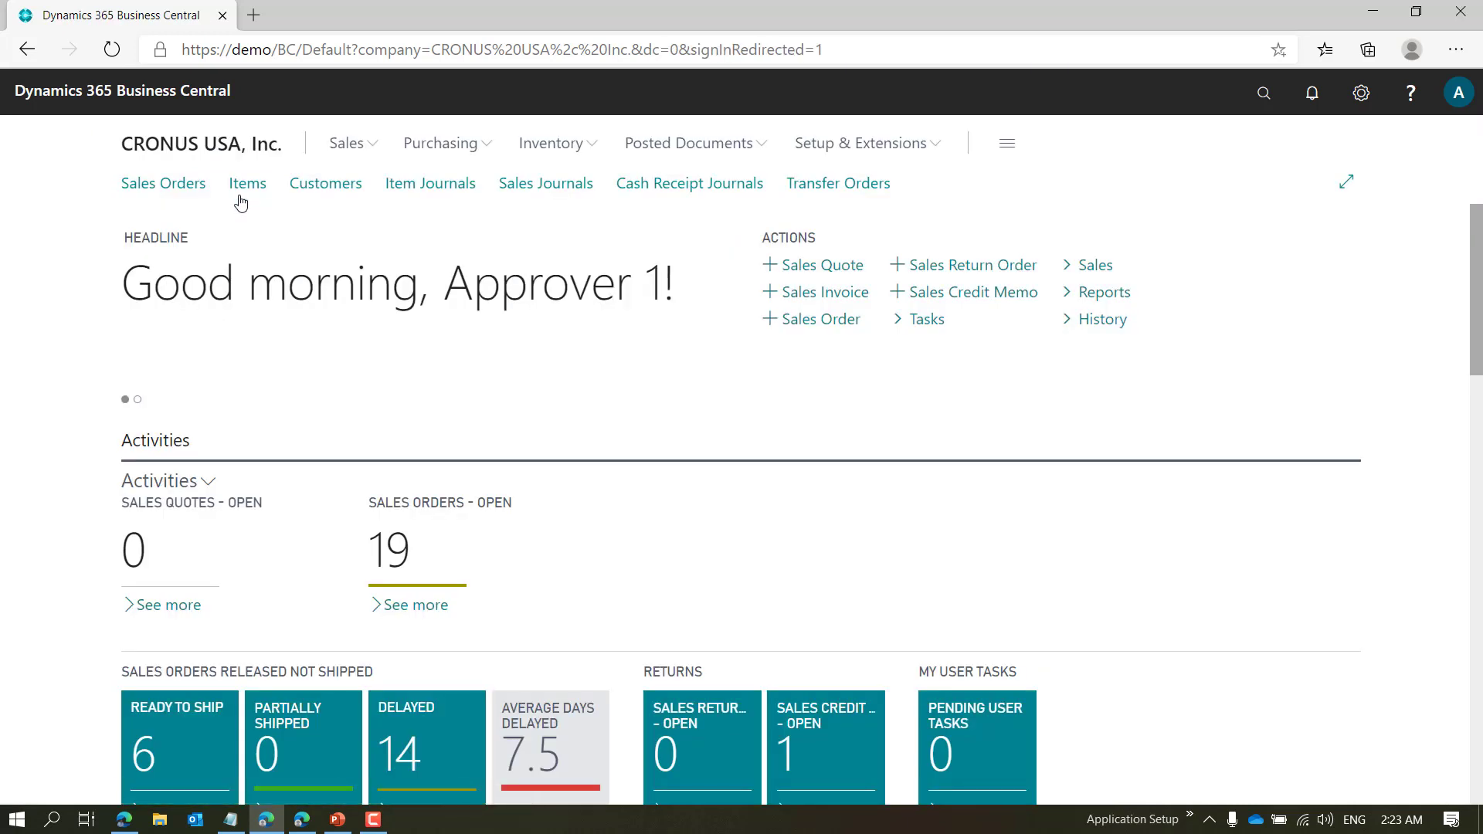
# In the sender's window, open the approval entries for Sales Order 101017
pyautogui.click(124, 824)
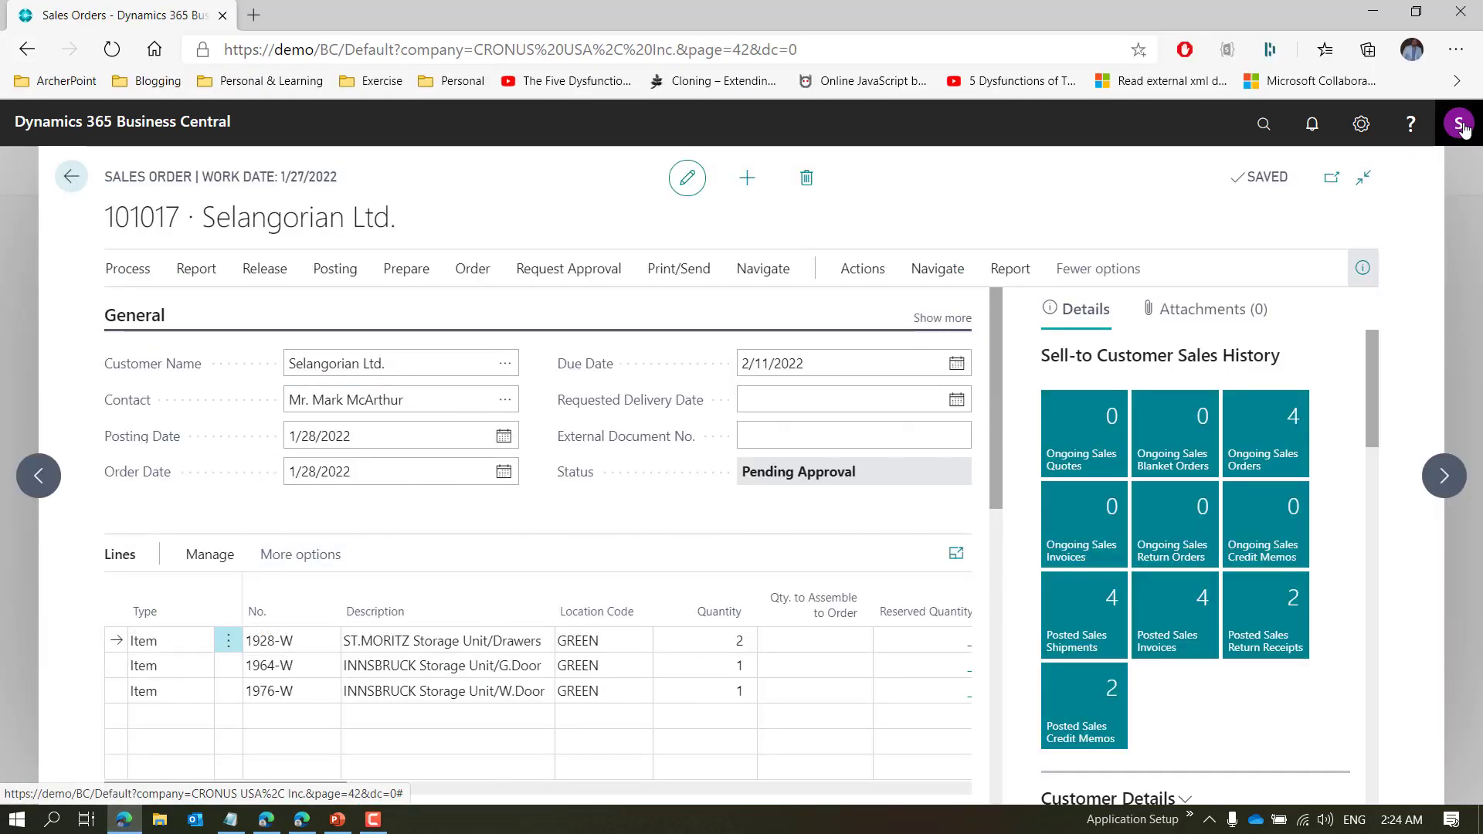
pyautogui.click(932, 270)
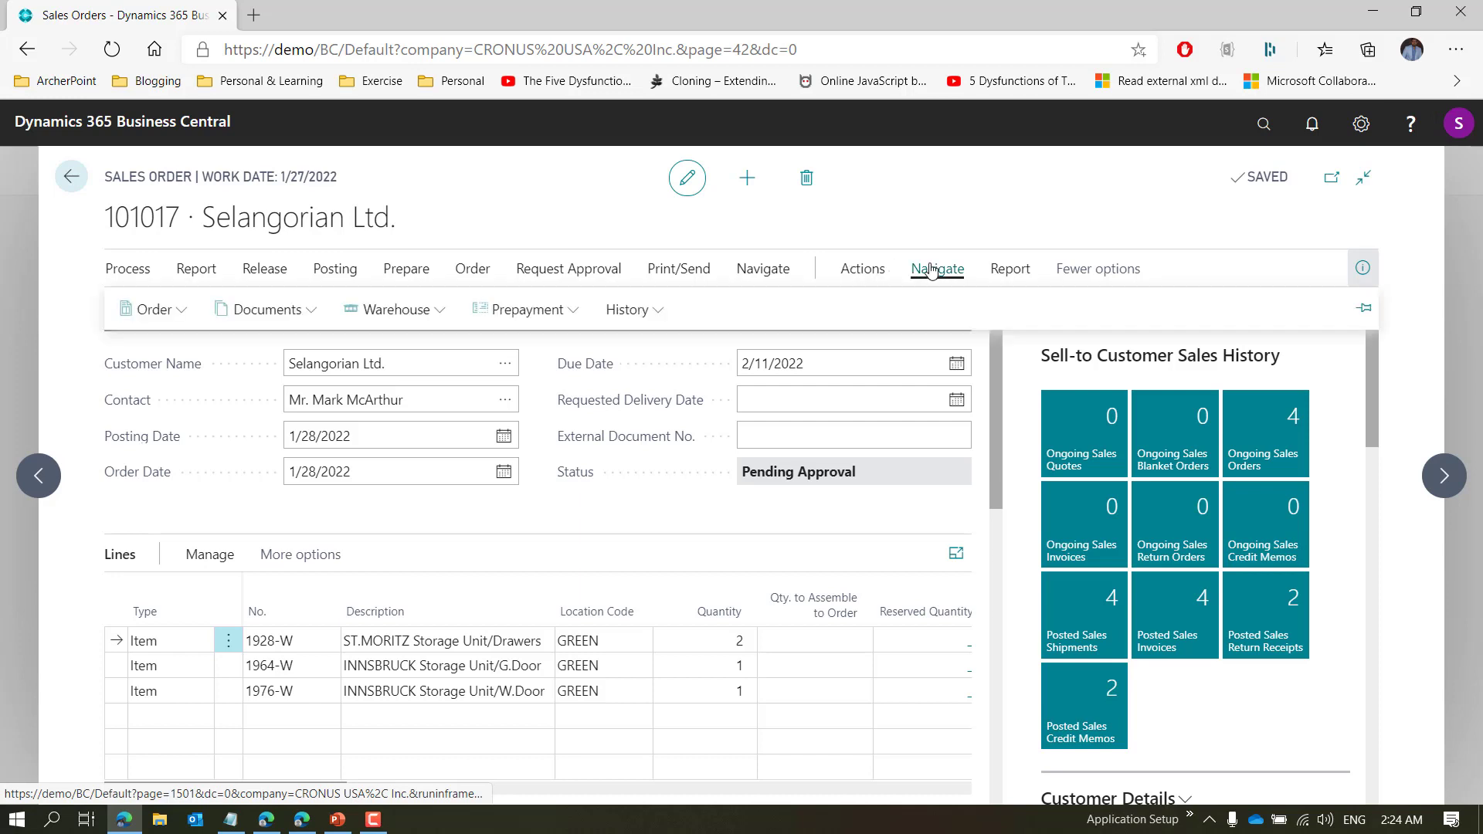
pyautogui.click(164, 310)
pyautogui.click(158, 457)
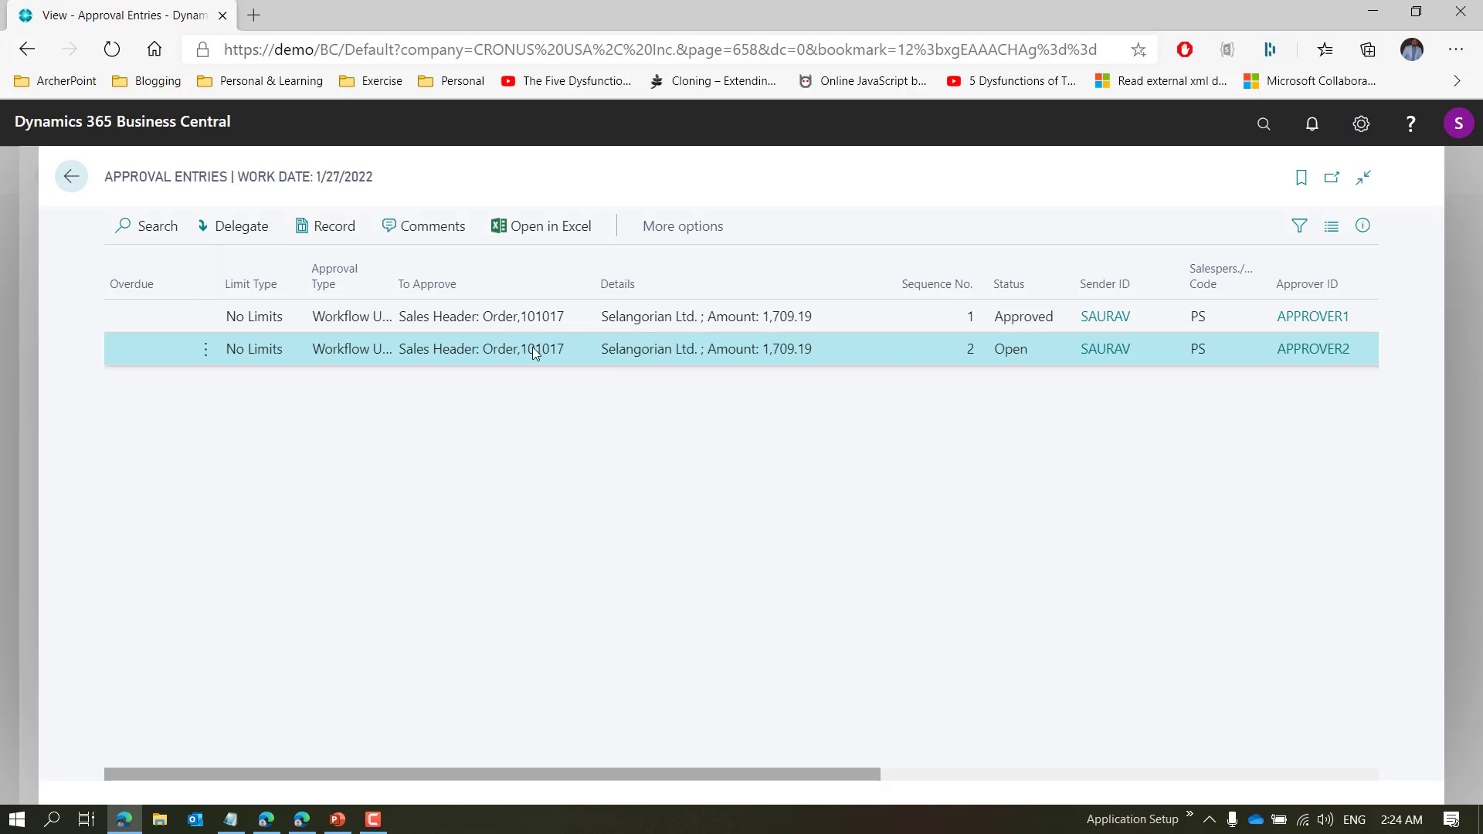
# View the comments on the first, Approved entry, then close them
pyautogui.click(111, 320)
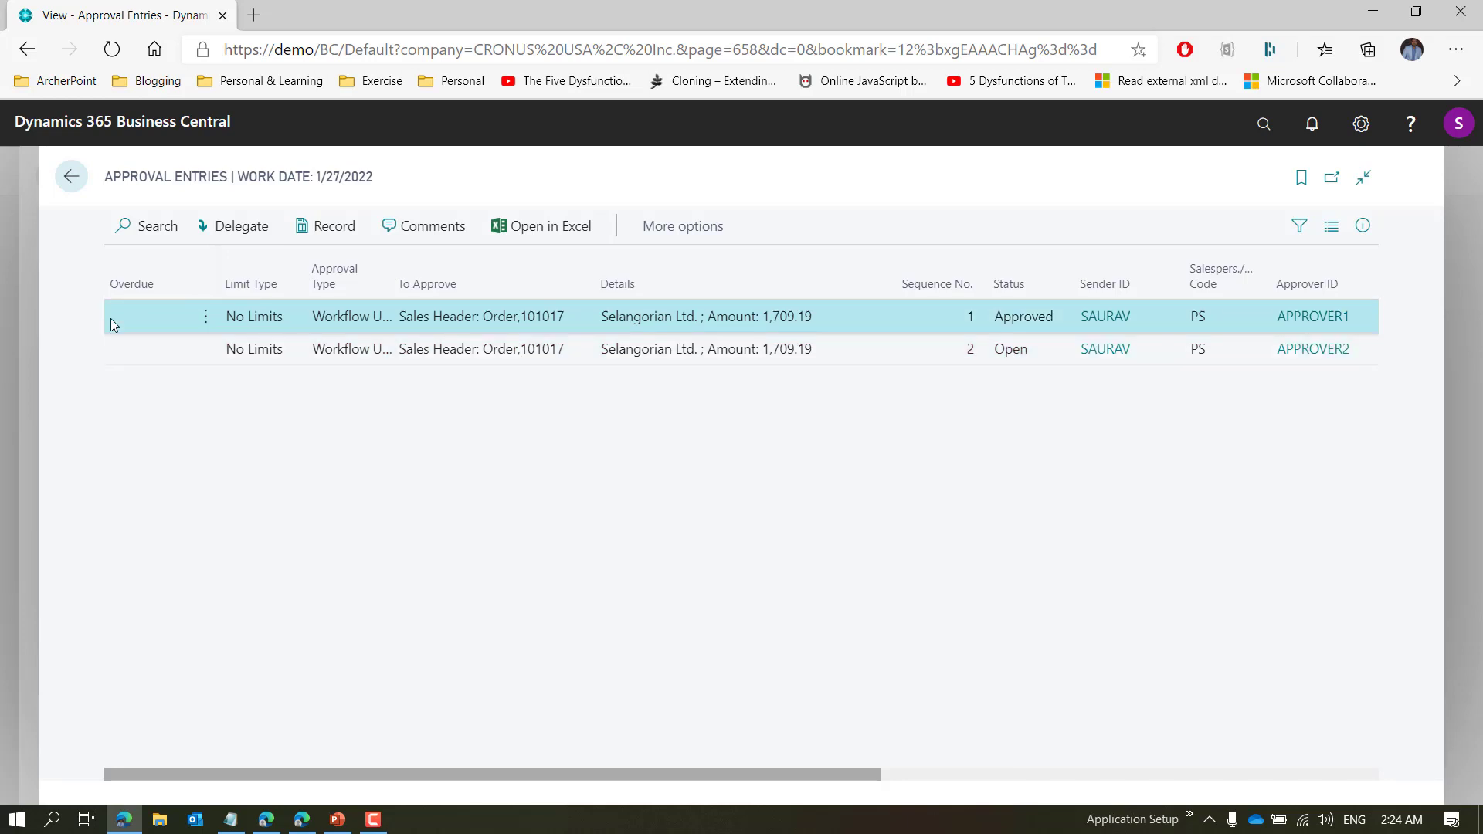
pyautogui.click(417, 227)
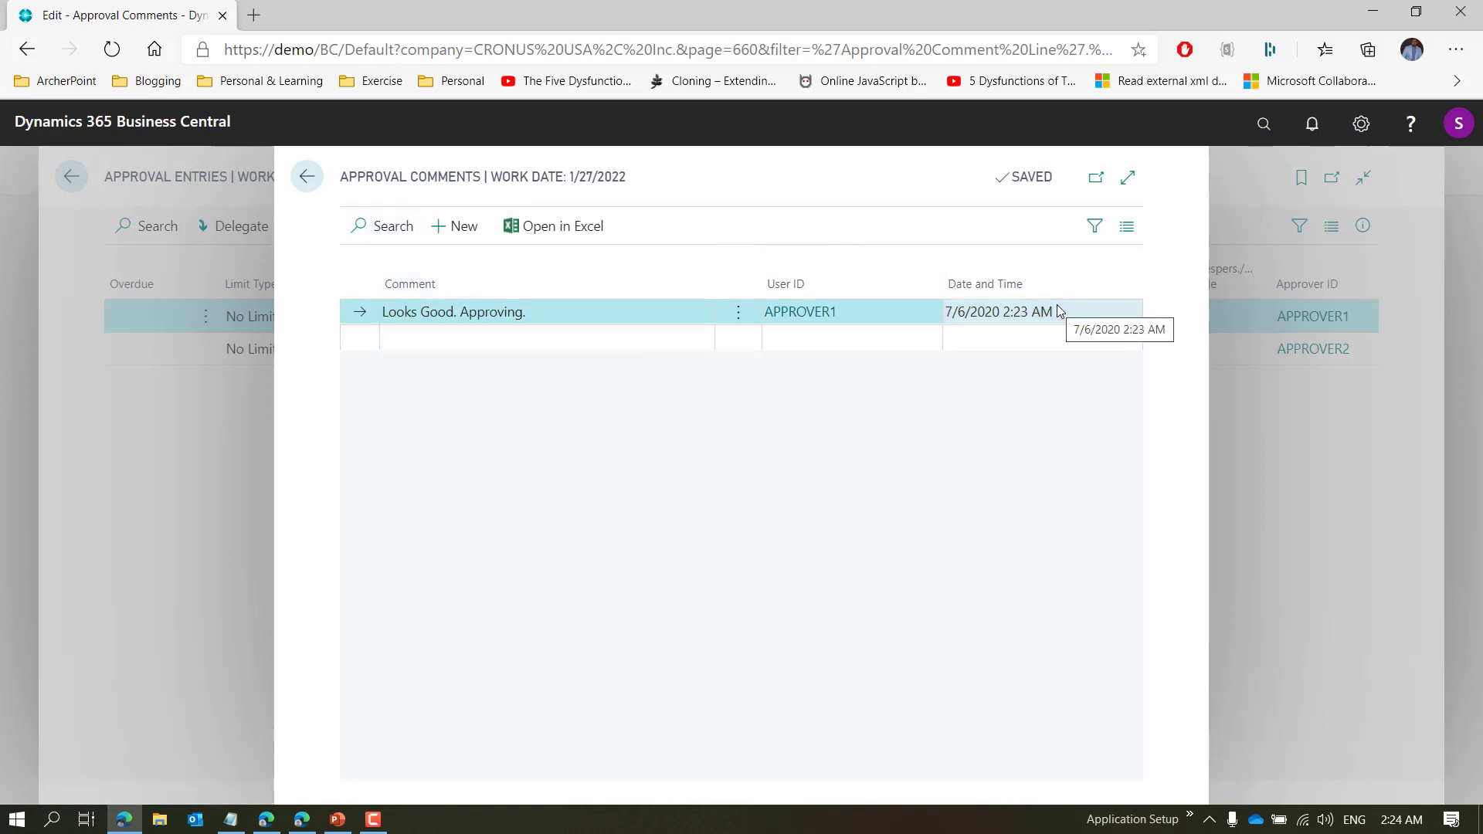
pyautogui.moveTo(907, 300)
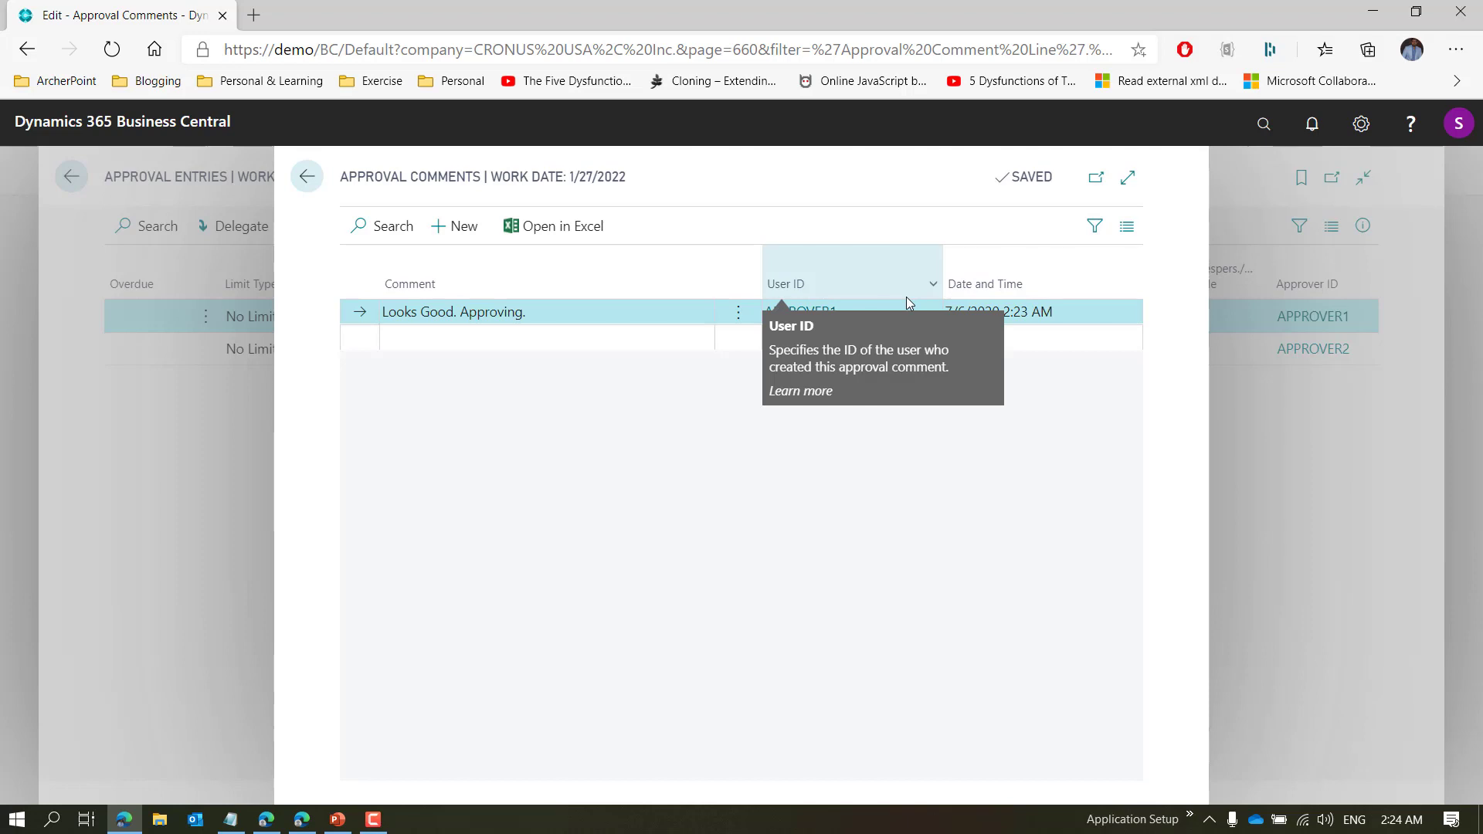
pyautogui.press('Escape')
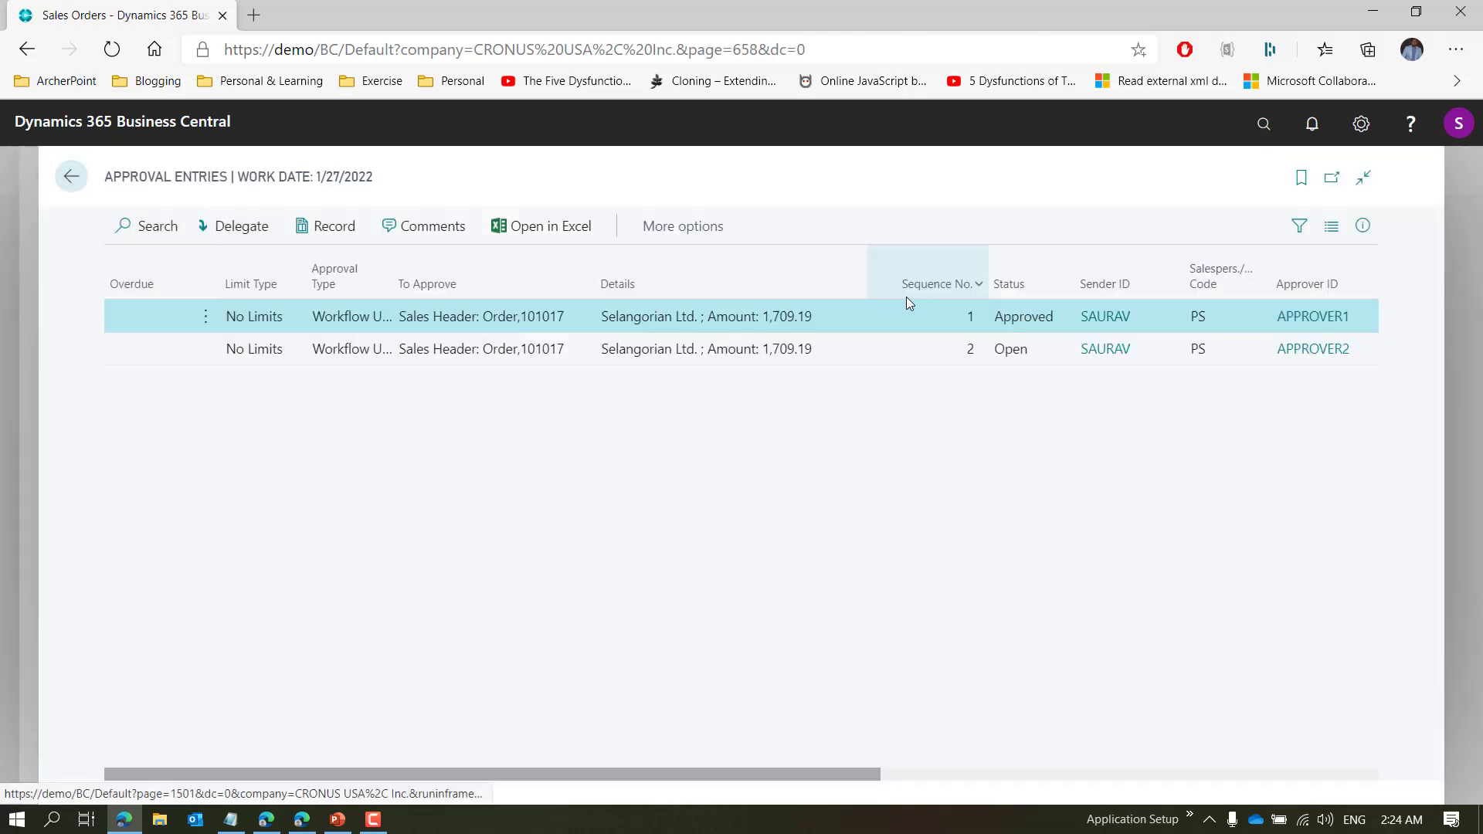
# Open Requests to Approve in the second approver's window
pyautogui.click(302, 819)
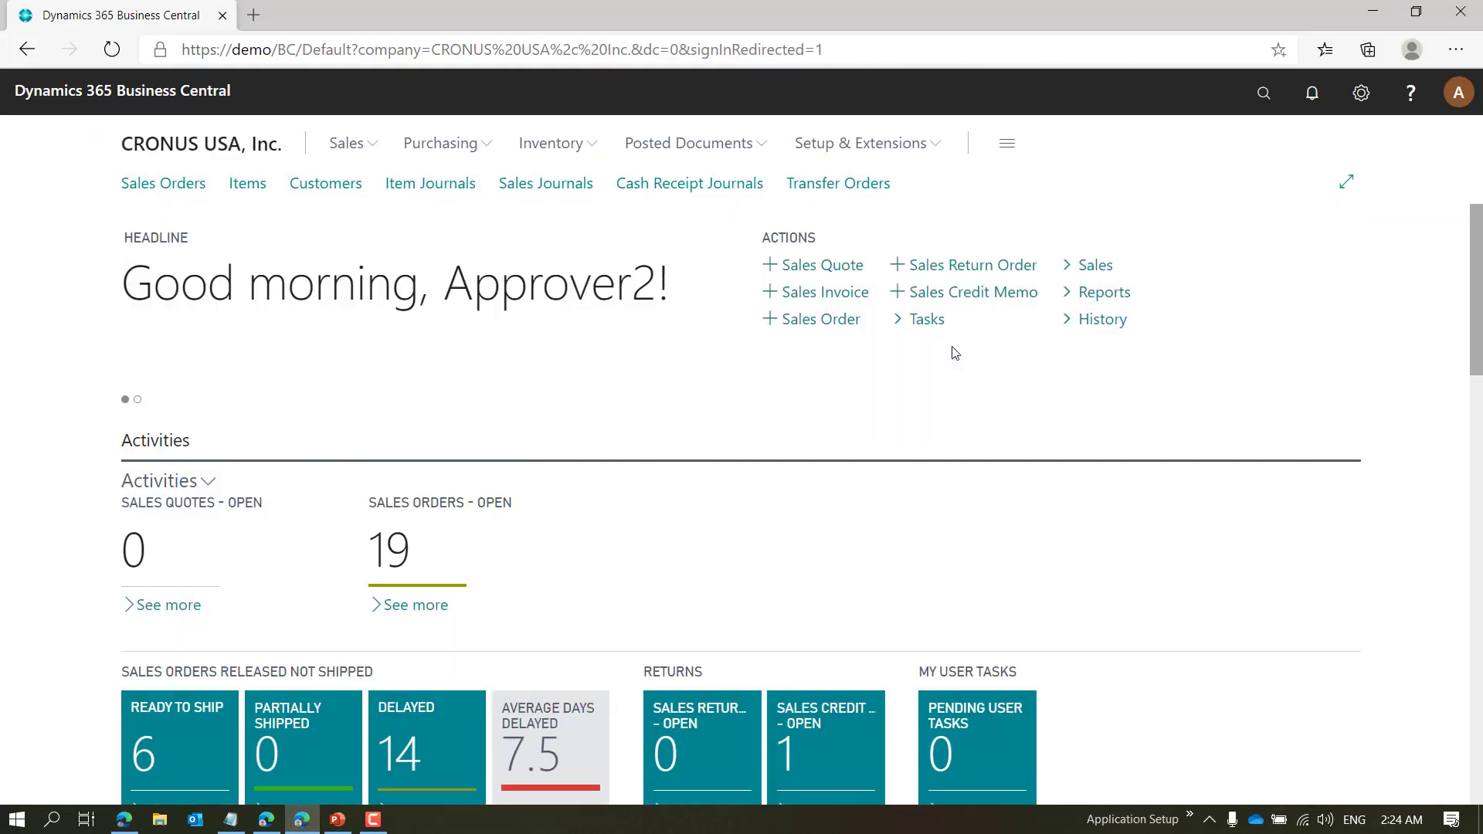
pyautogui.click(1264, 94)
pyautogui.write('Request')
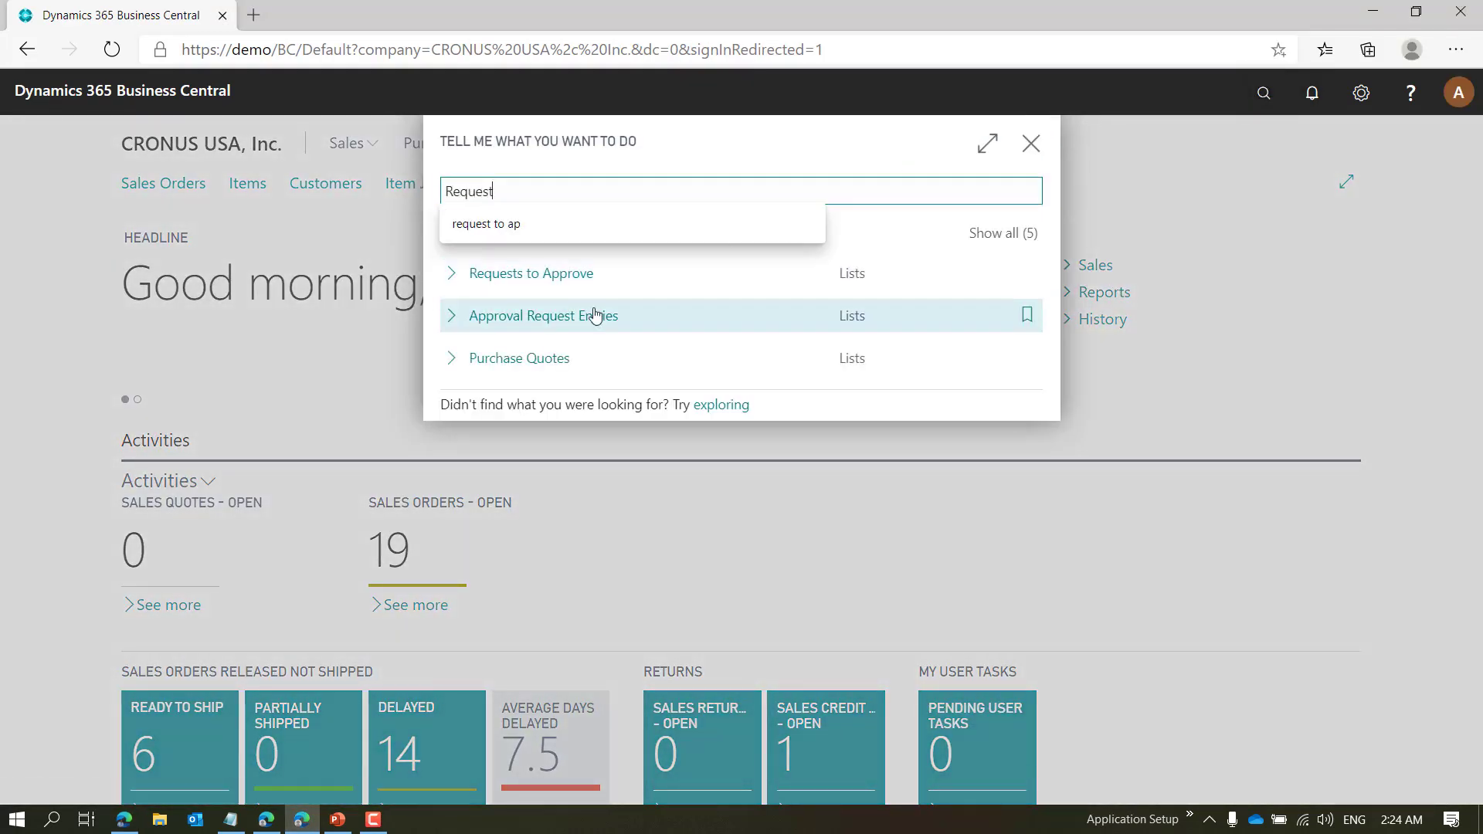
pyautogui.click(578, 275)
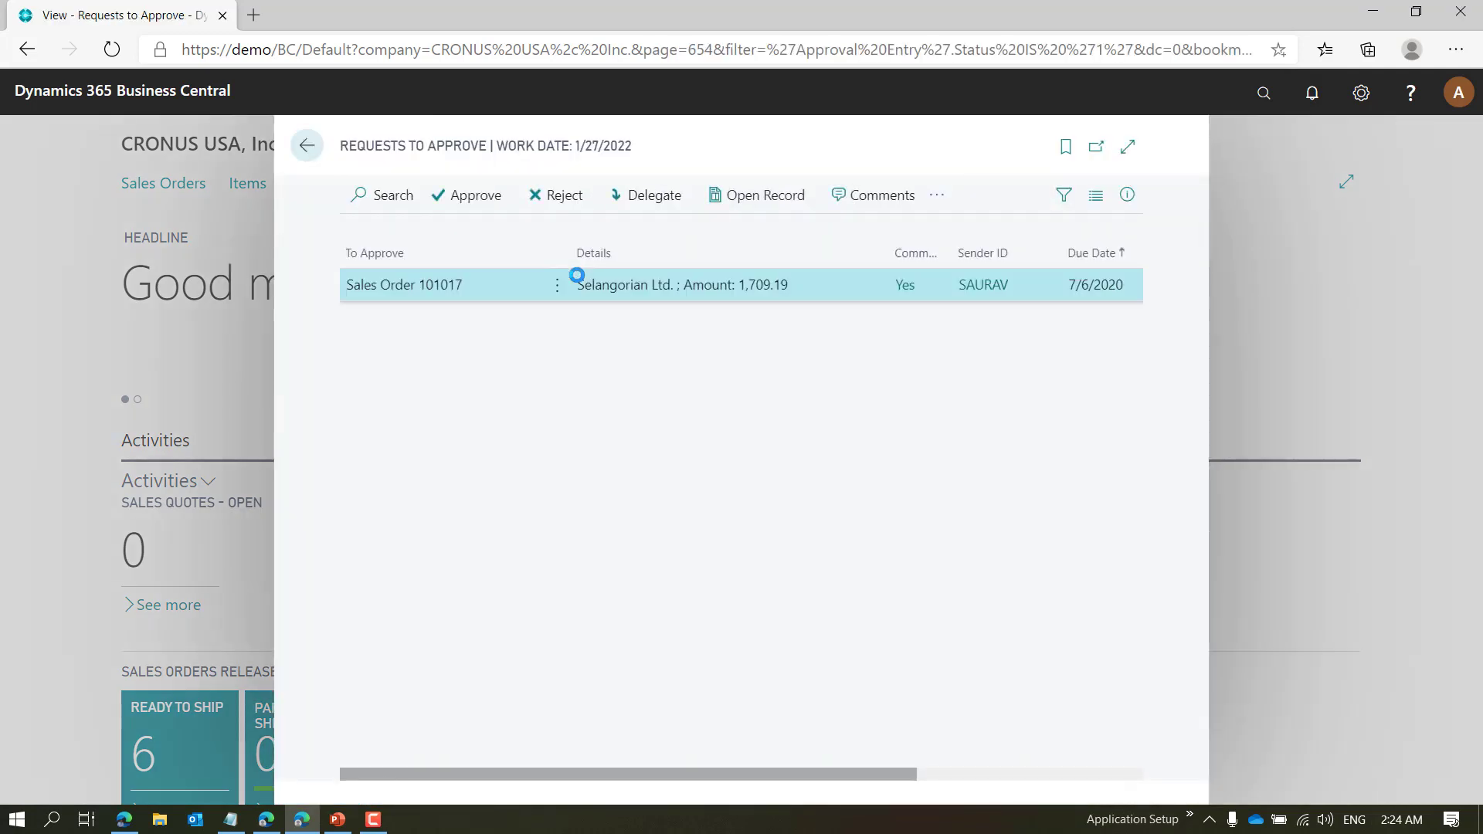
pyautogui.moveTo(561, 770); pyautogui.dragTo(477, 745)
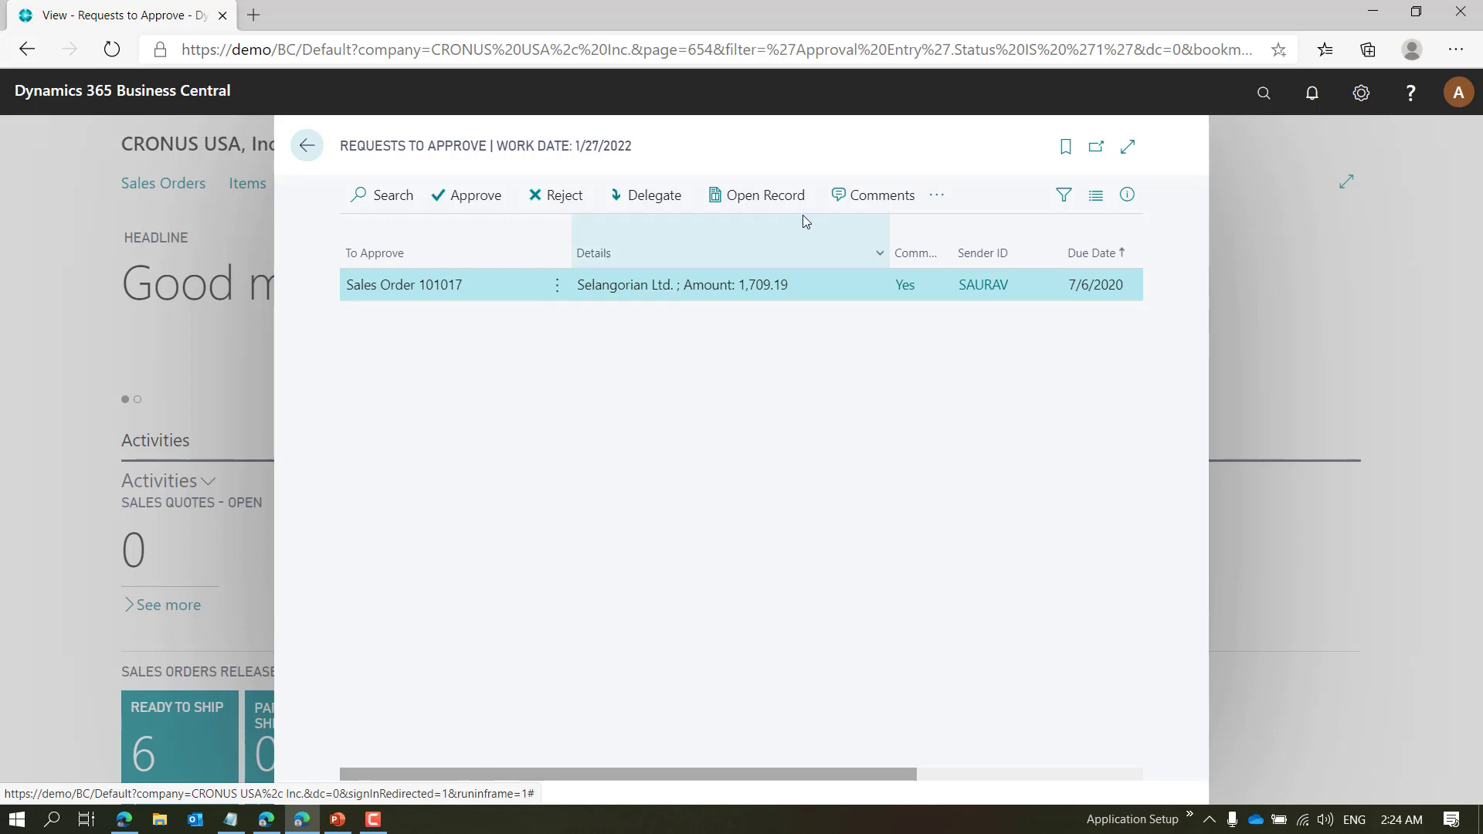
# Approve Sales Order 101017 as the second approver and return to the sender's window
pyautogui.click(555, 299)
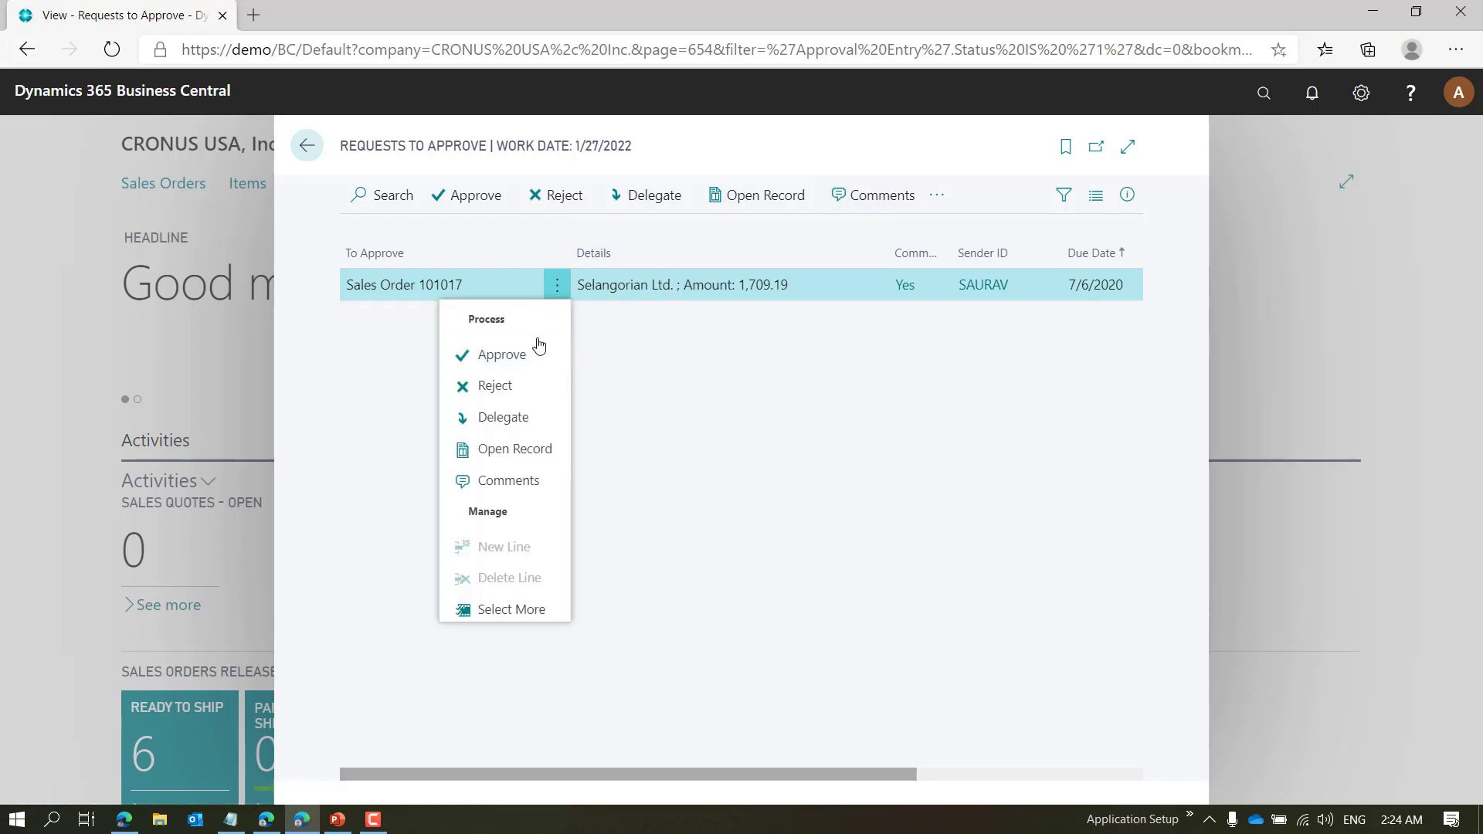
pyautogui.click(533, 357)
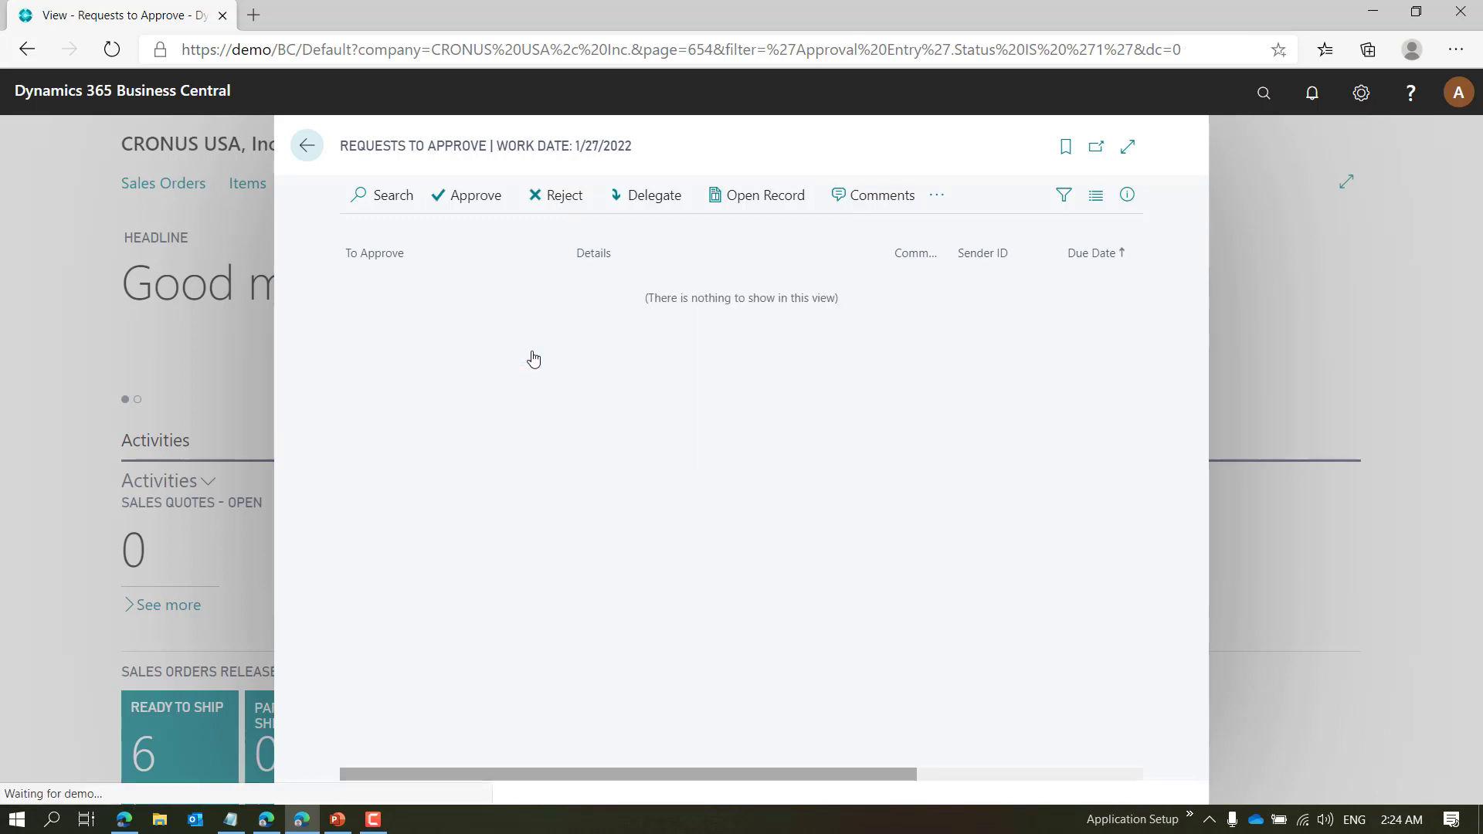
pyautogui.click(129, 825)
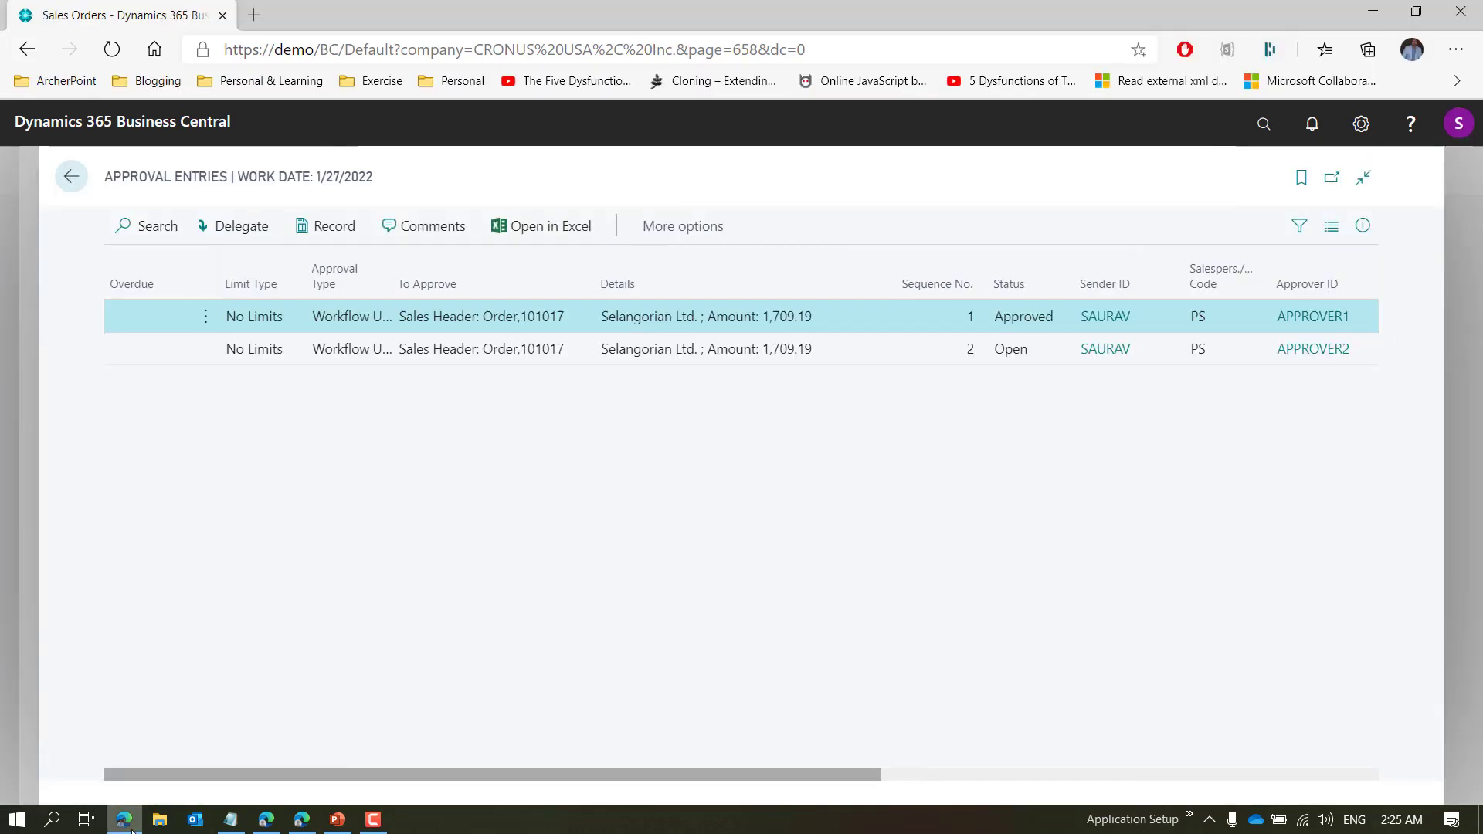
# Return to the Sales Orders list and reopen Sales Order 101017, now Released
pyautogui.click(71, 176)
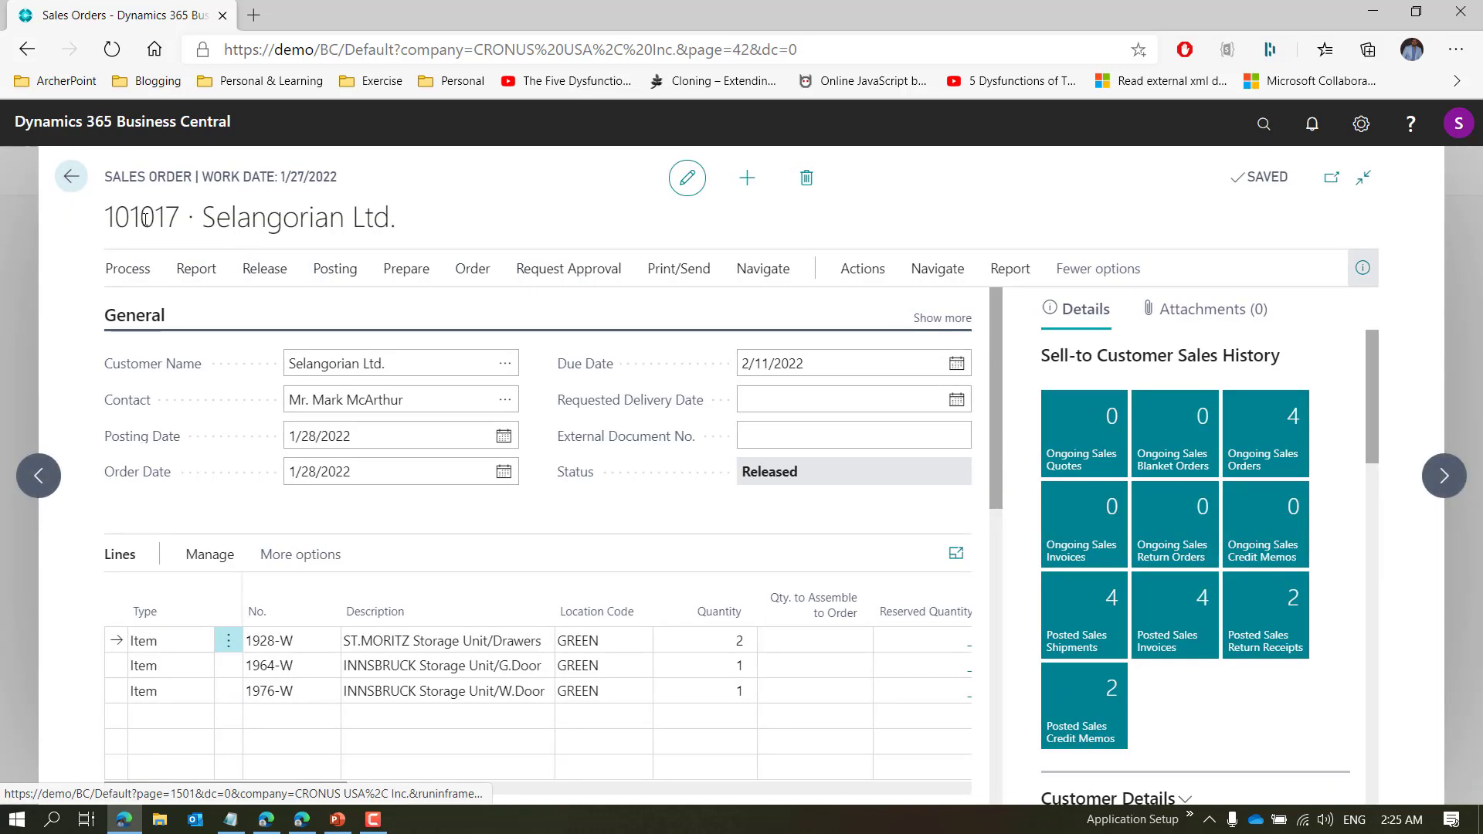
pyautogui.click(73, 189)
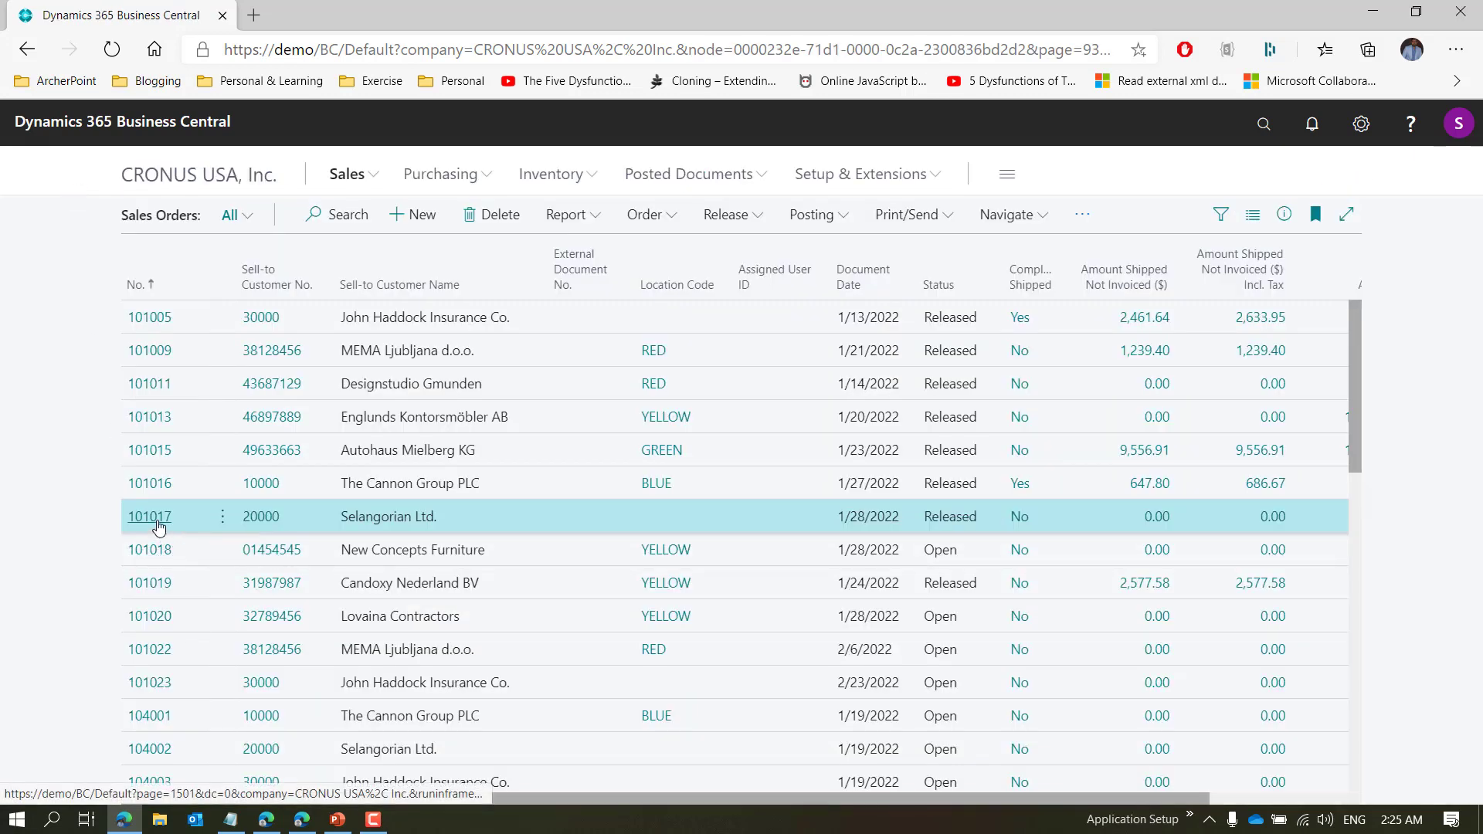
pyautogui.click(157, 523)
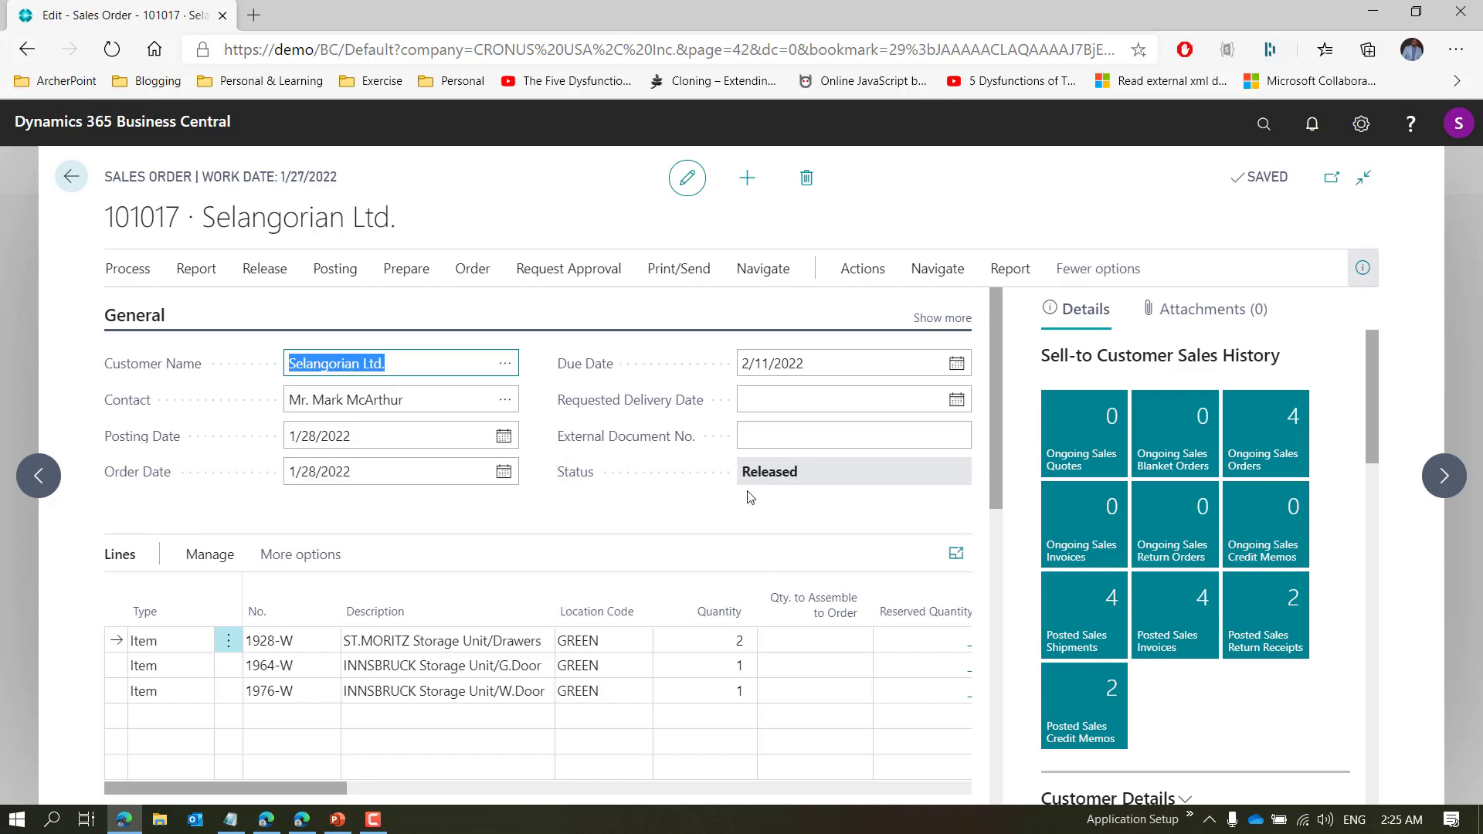
# Confirm both 101017 approval entries read Approved, then go back to the Sales Orders list
pyautogui.click(923, 277)
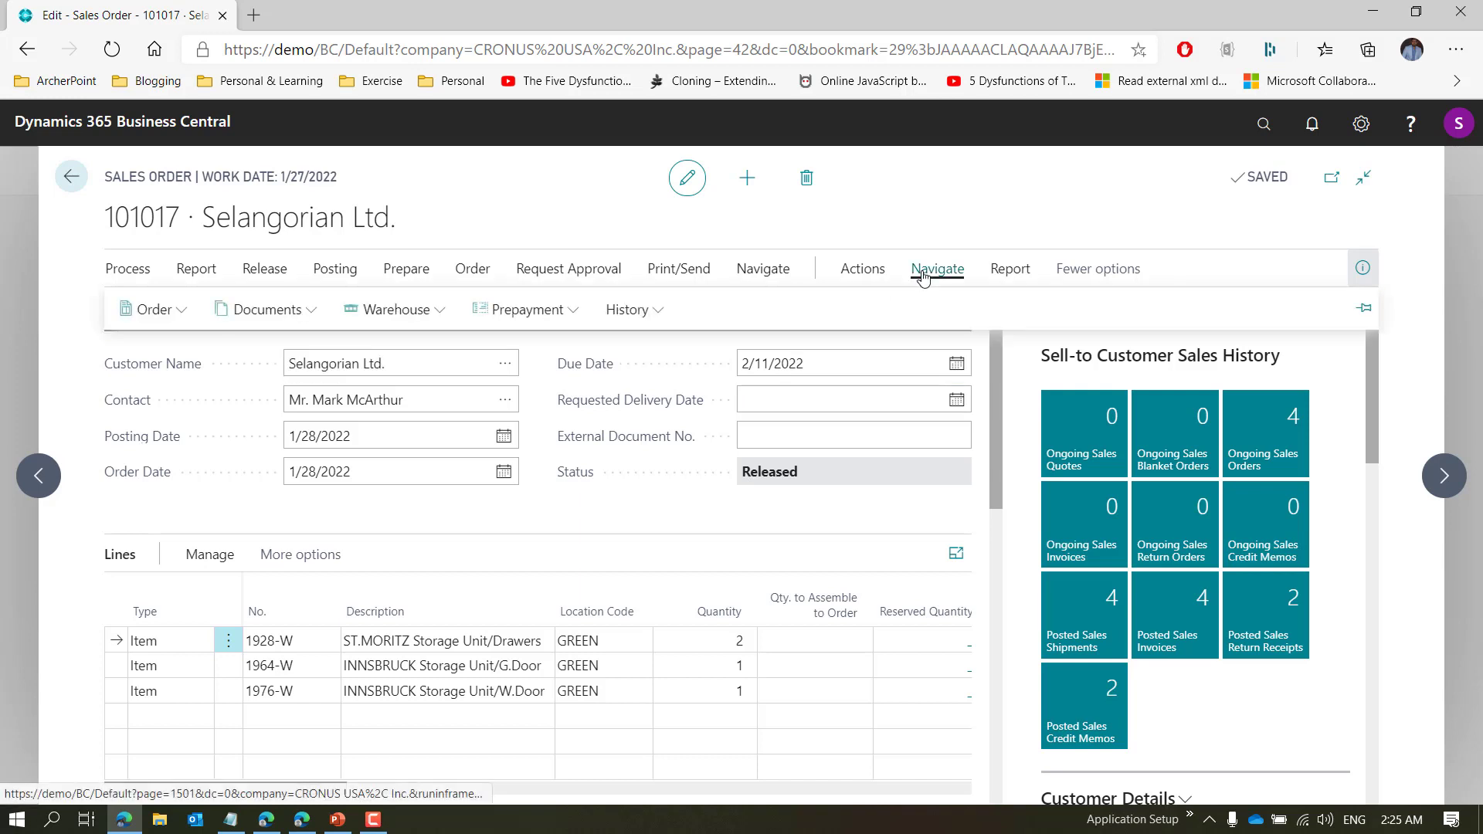
pyautogui.click(183, 316)
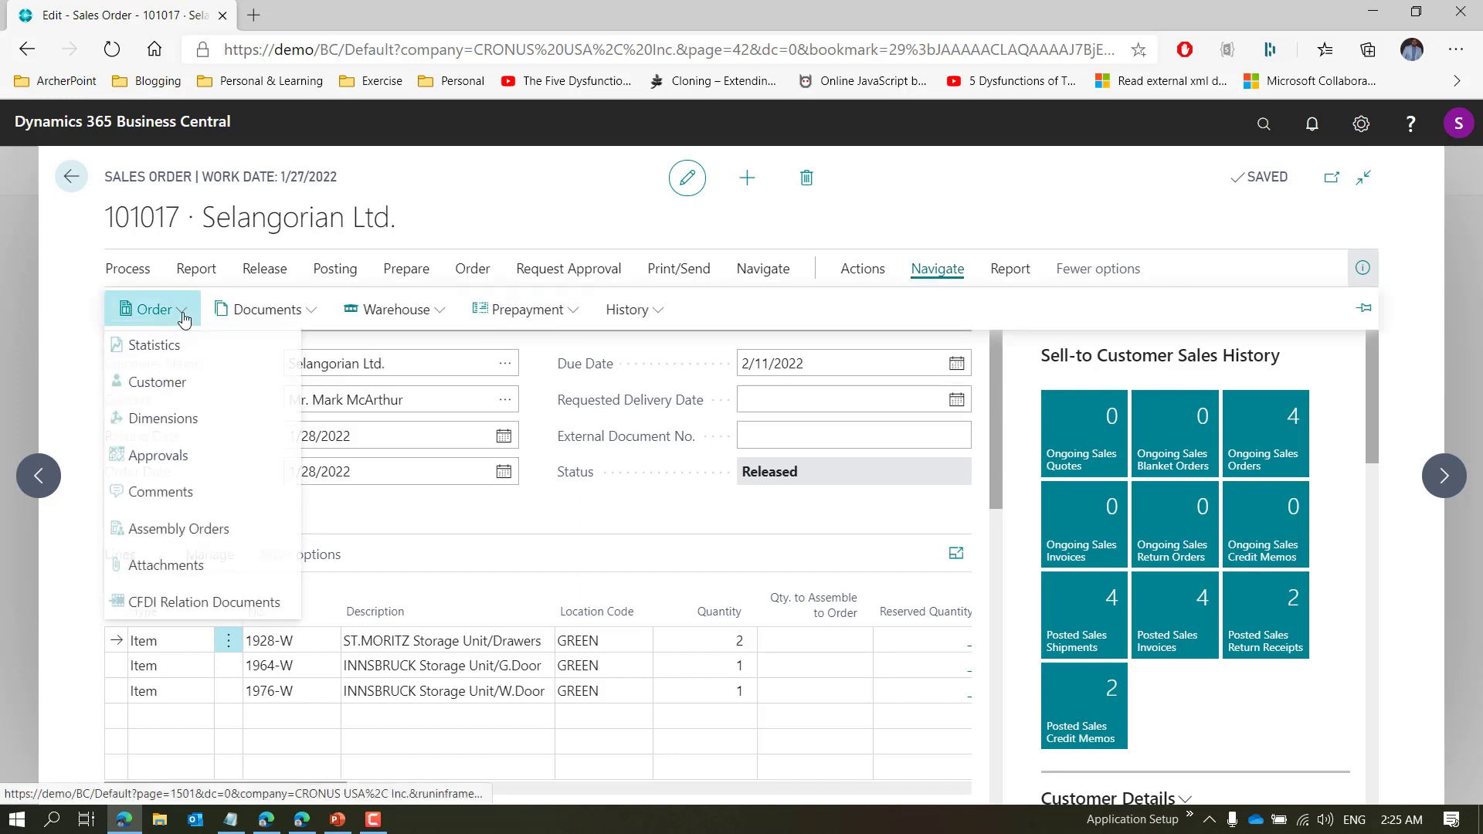
pyautogui.click(184, 466)
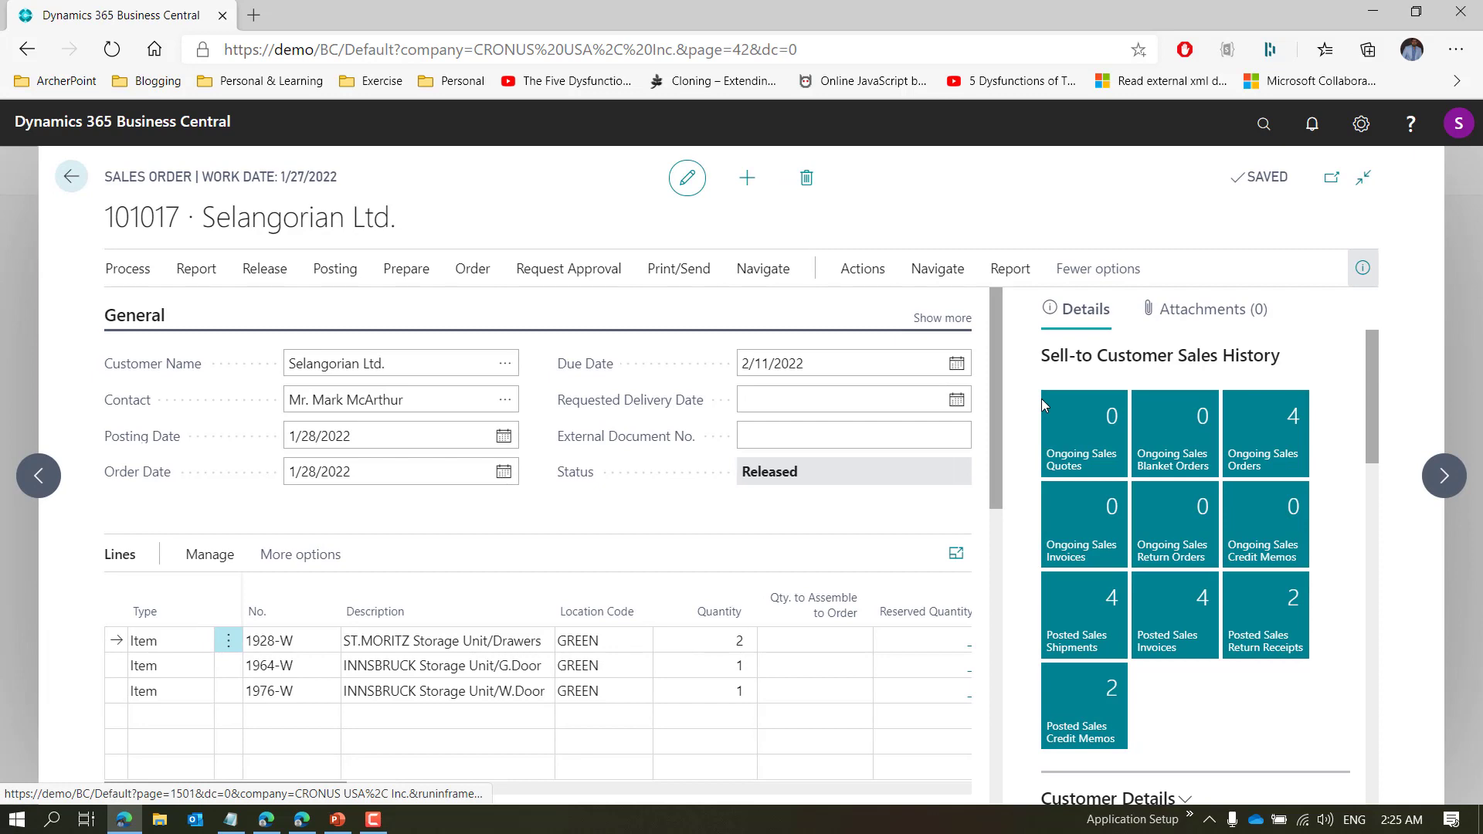
pyautogui.hotkey('alt', 'Left')
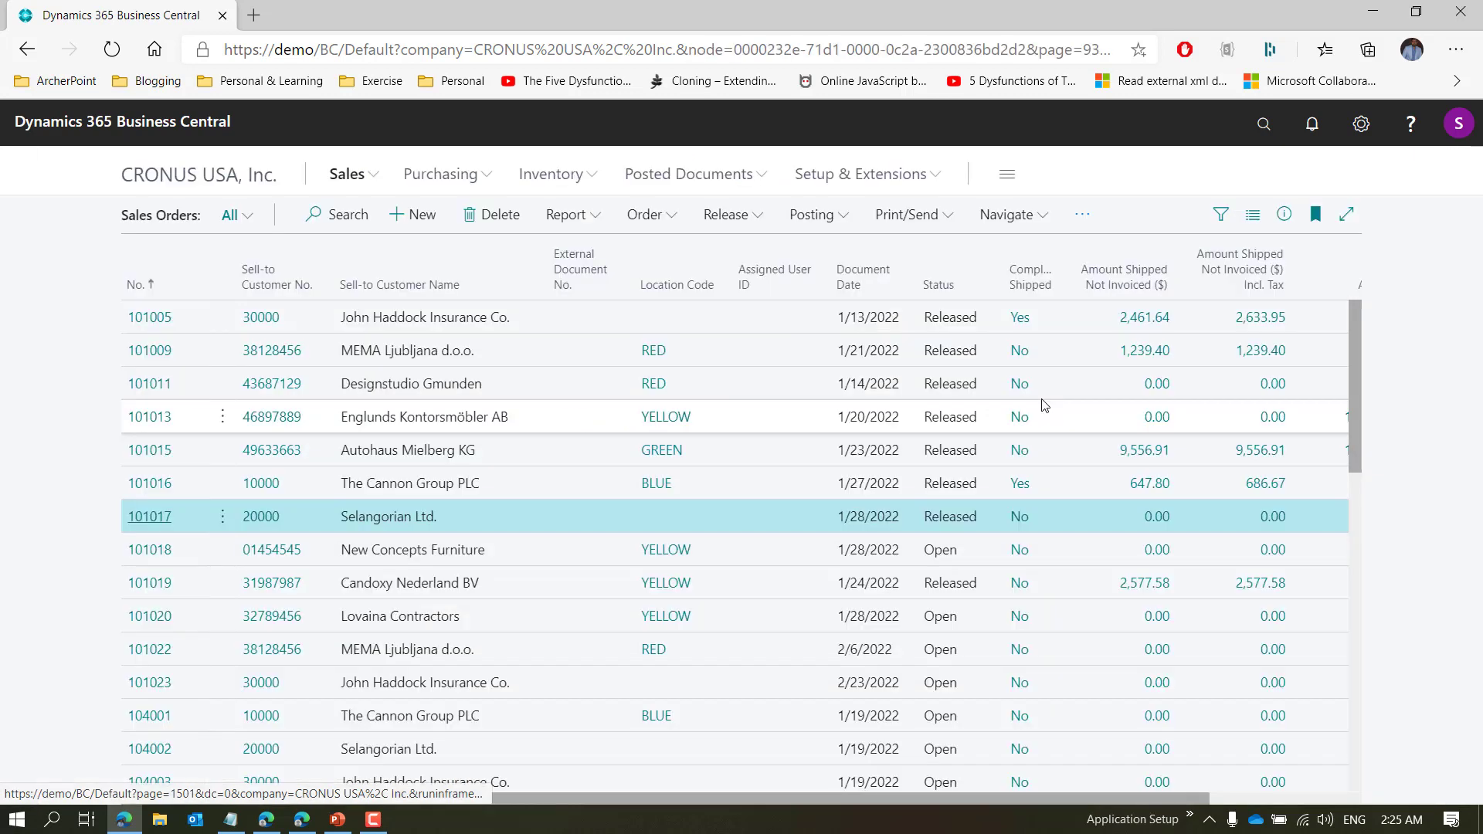
pyautogui.click(338, 820)
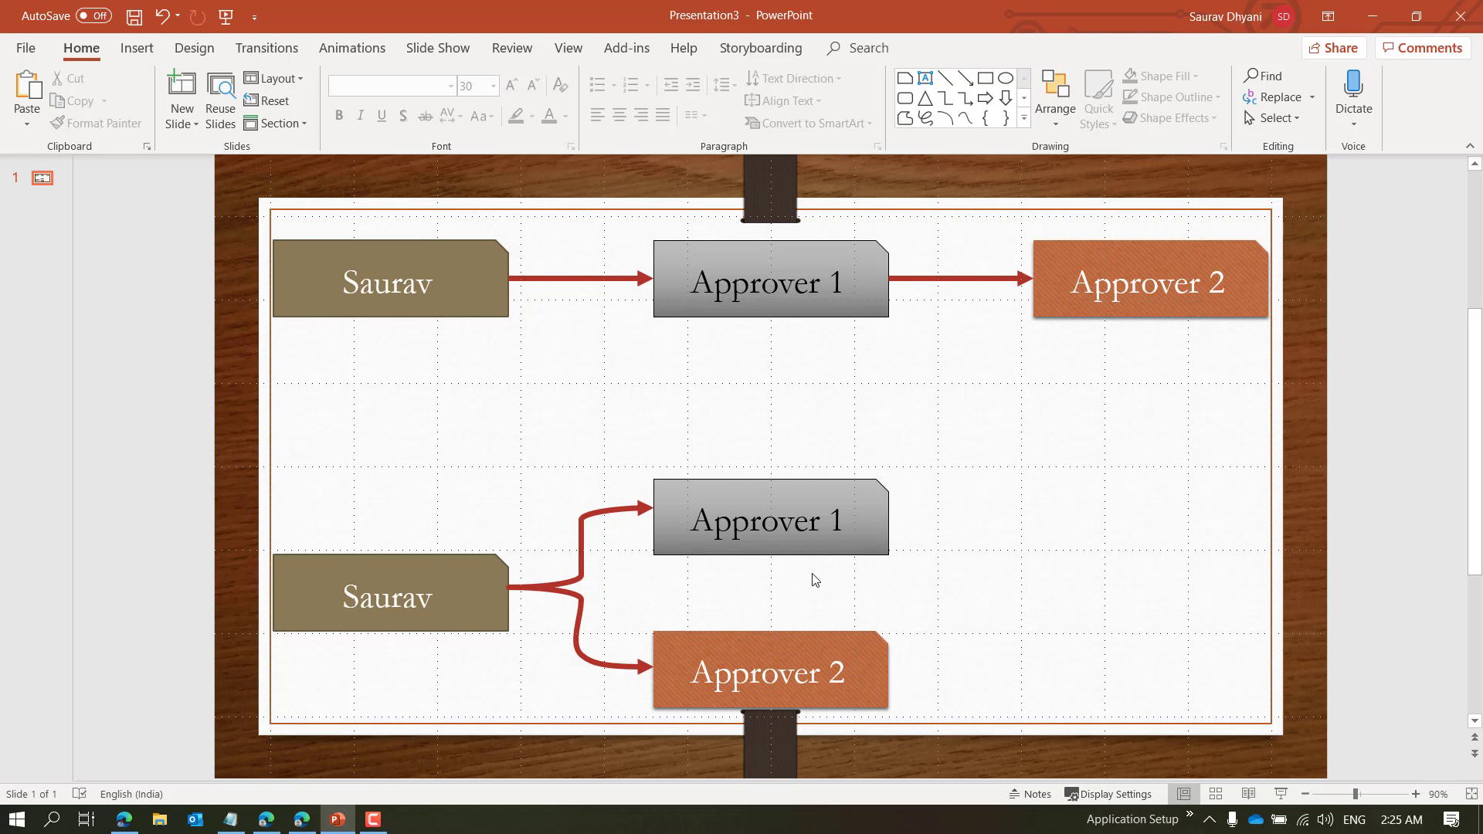
pyautogui.click(1361, 23)
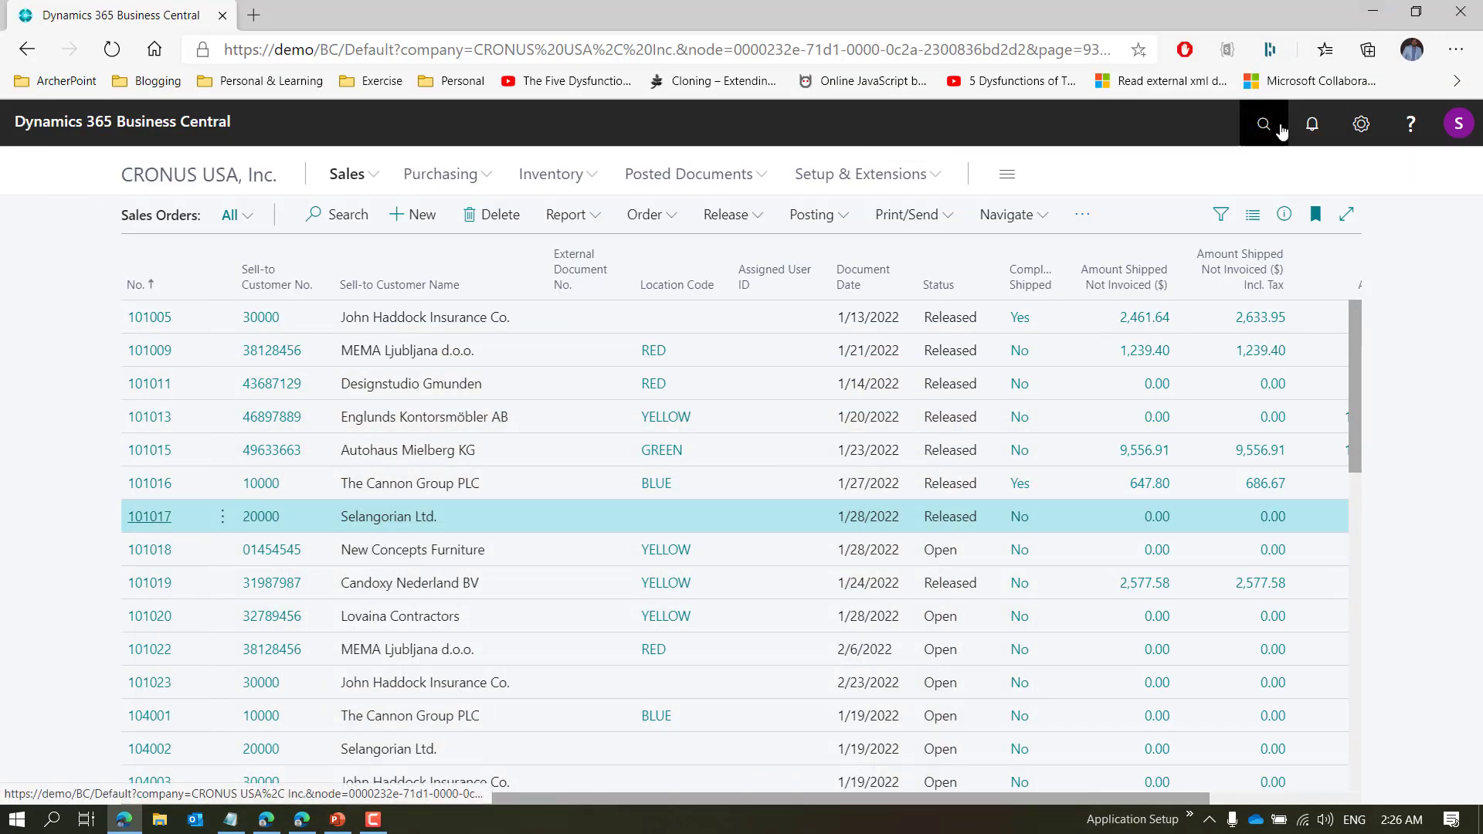
# Set APPROVER2's Sequence No. to 1 in workflow user group DEMO1, then close the group and list
pyautogui.click(1278, 127)
pyautogui.write('Wo')
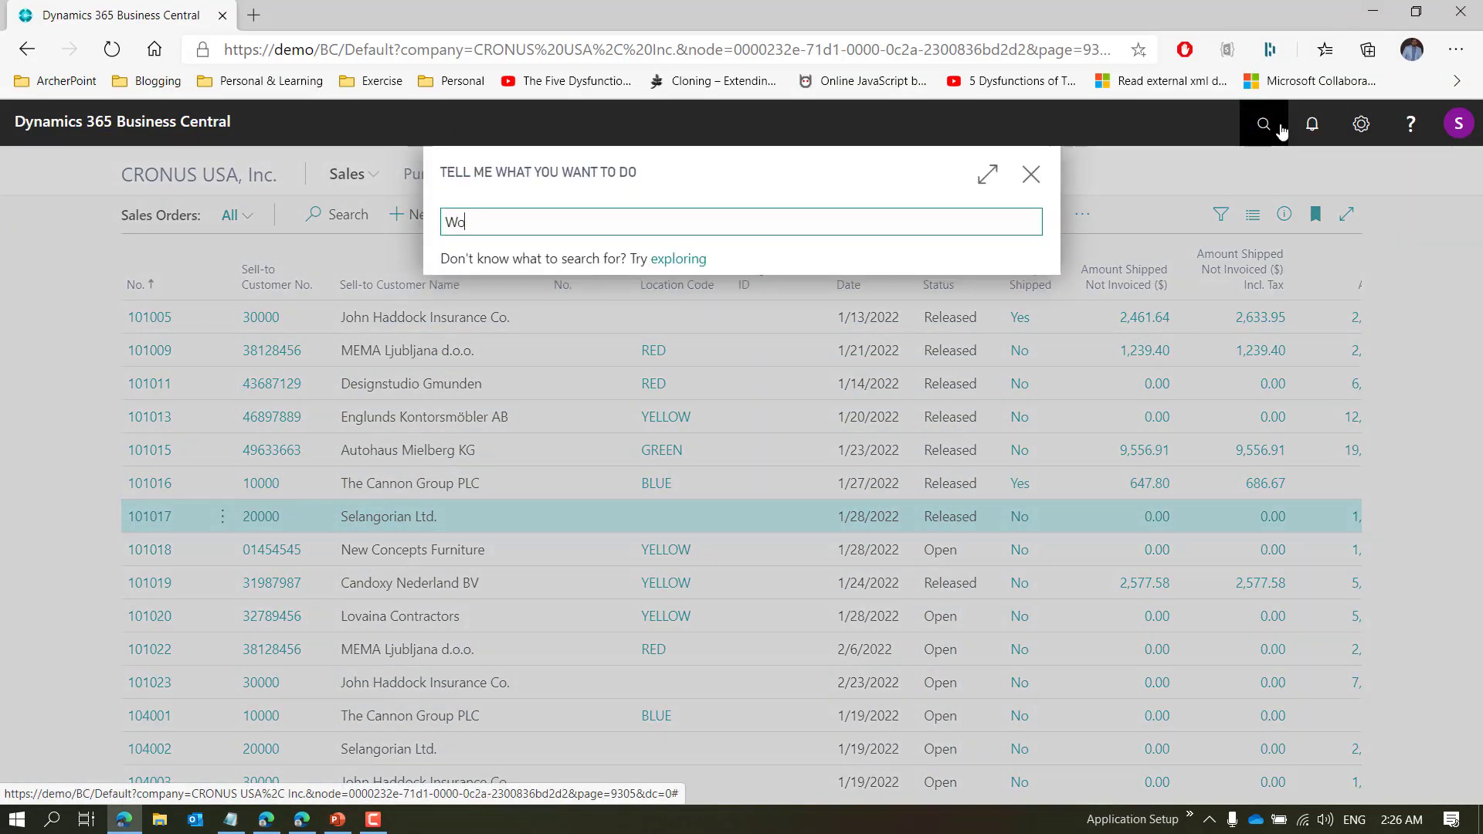
pyautogui.write('rkflow user G')
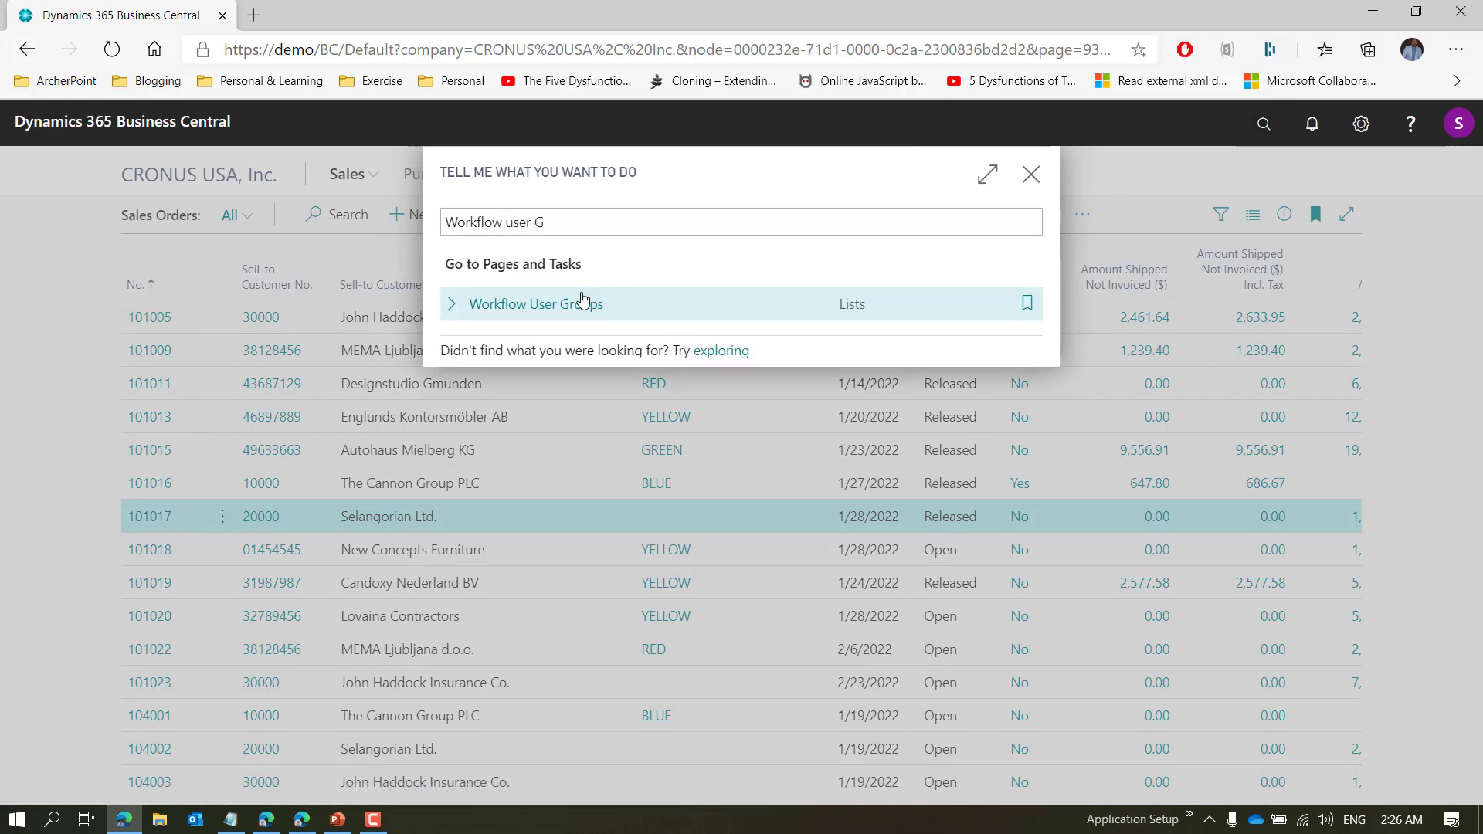
pyautogui.click(583, 302)
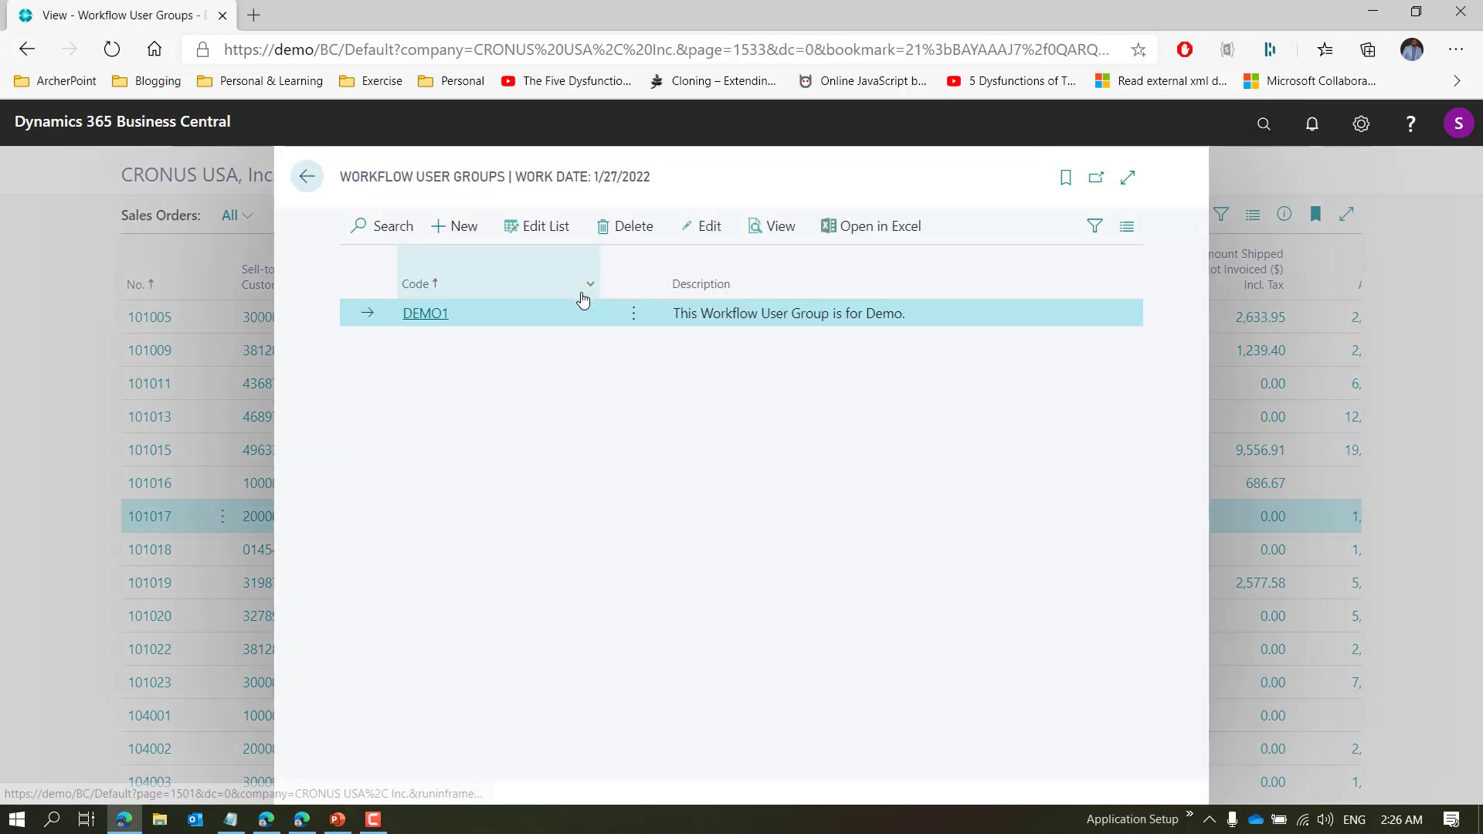
pyautogui.click(423, 317)
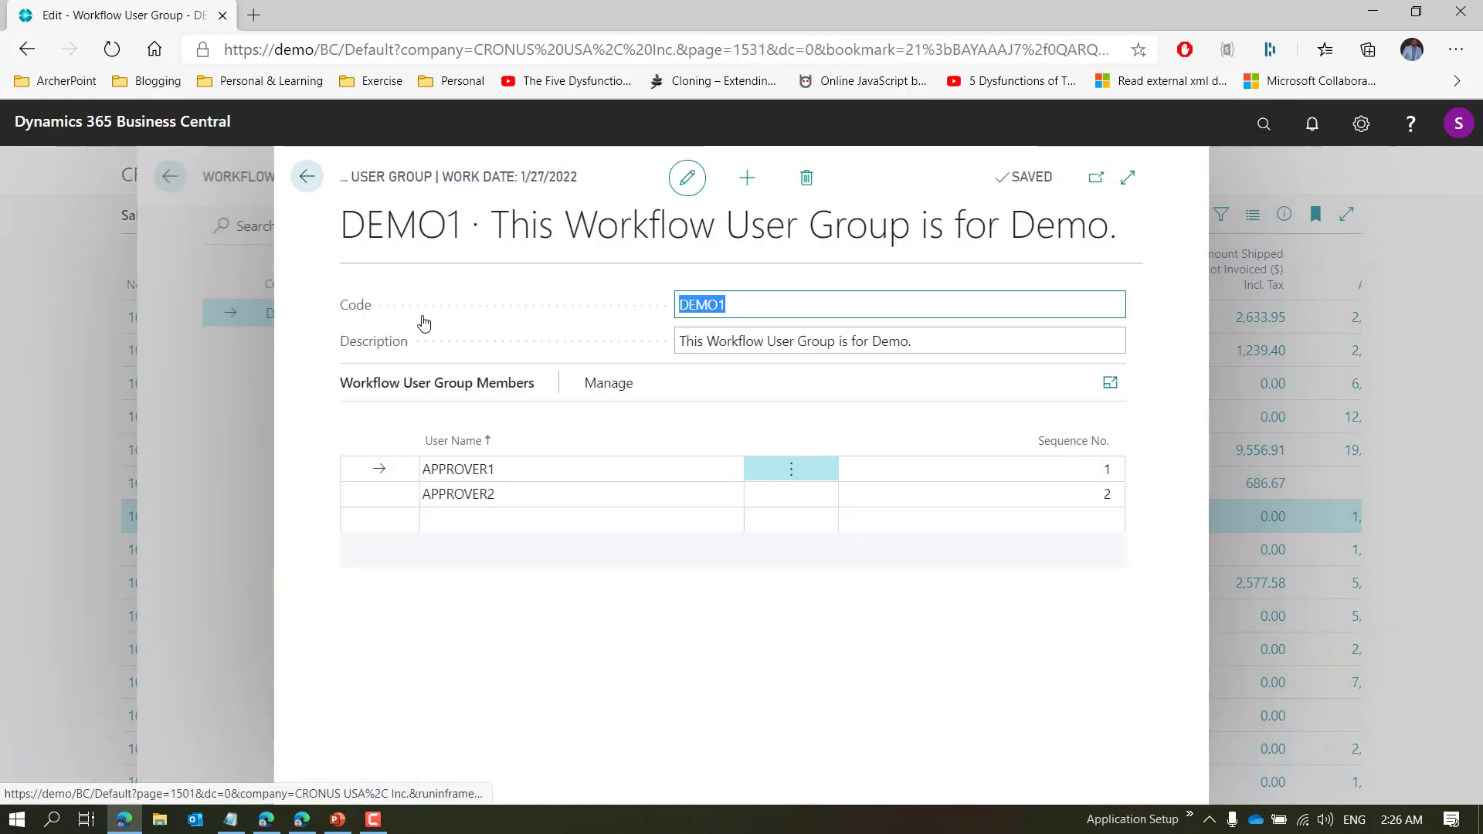
pyautogui.click(1109, 495)
pyautogui.click(1108, 496)
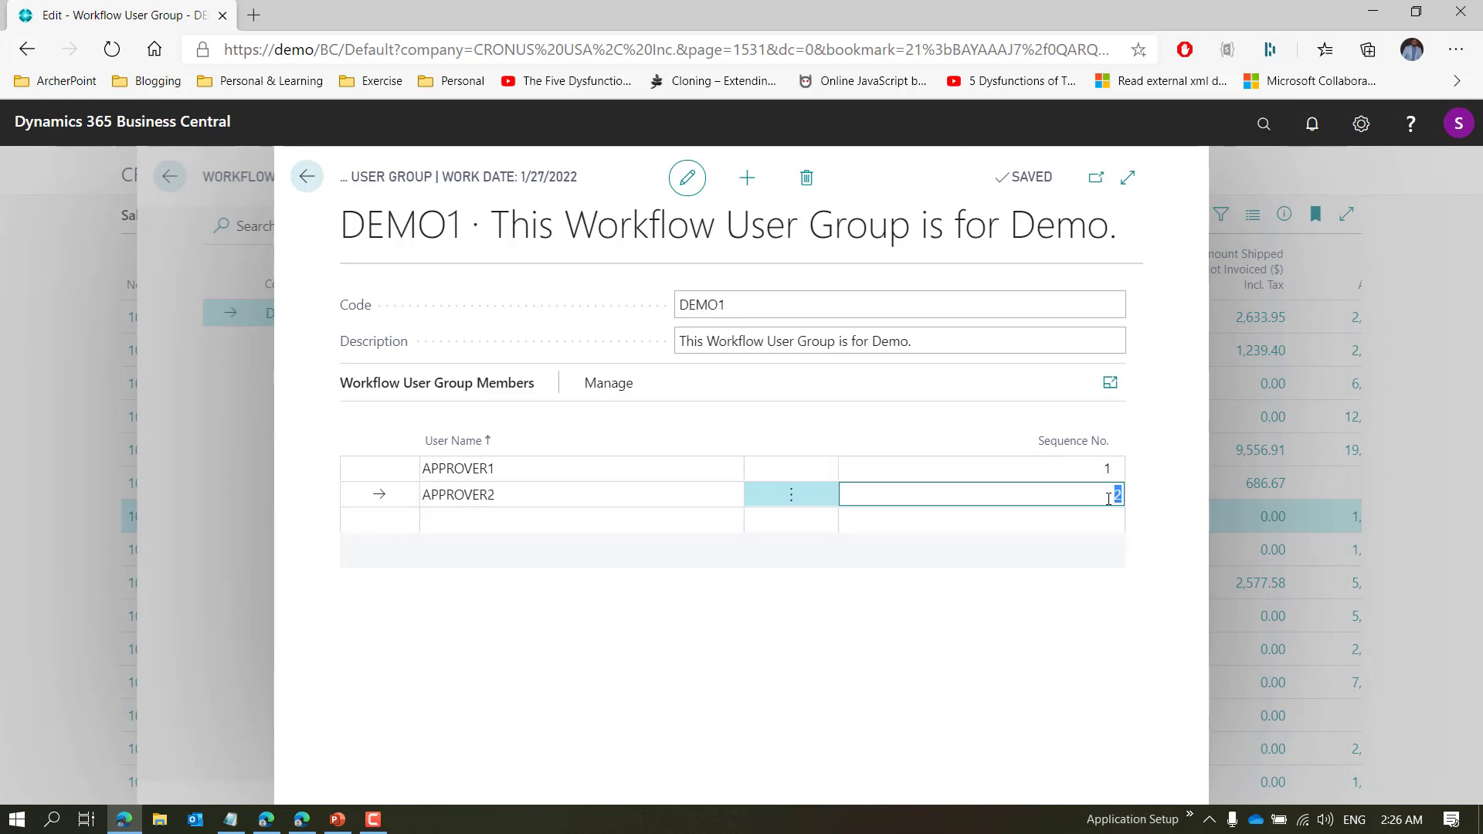
pyautogui.write('1')
pyautogui.press('Return')
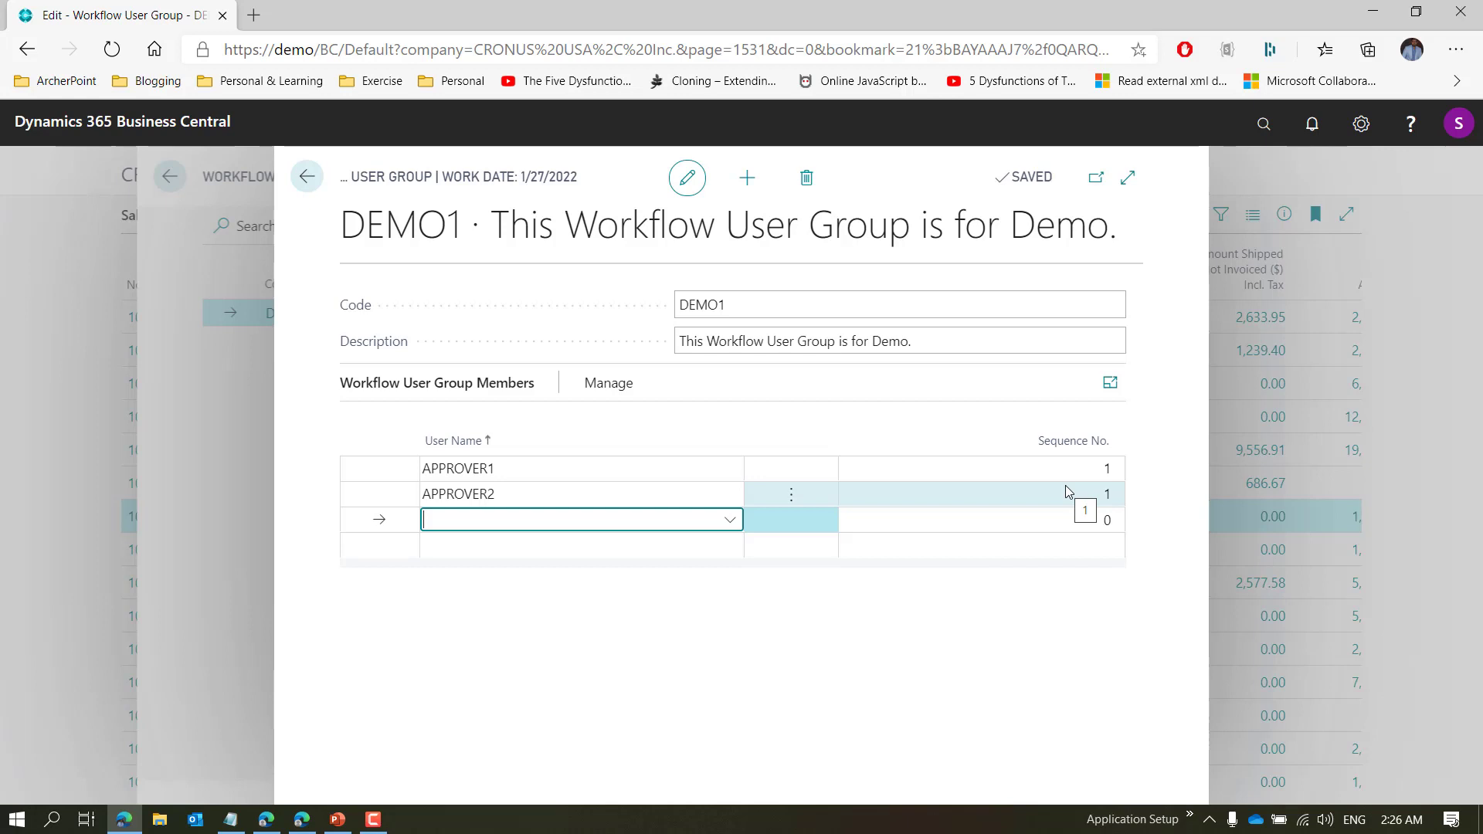
pyautogui.press('Escape')
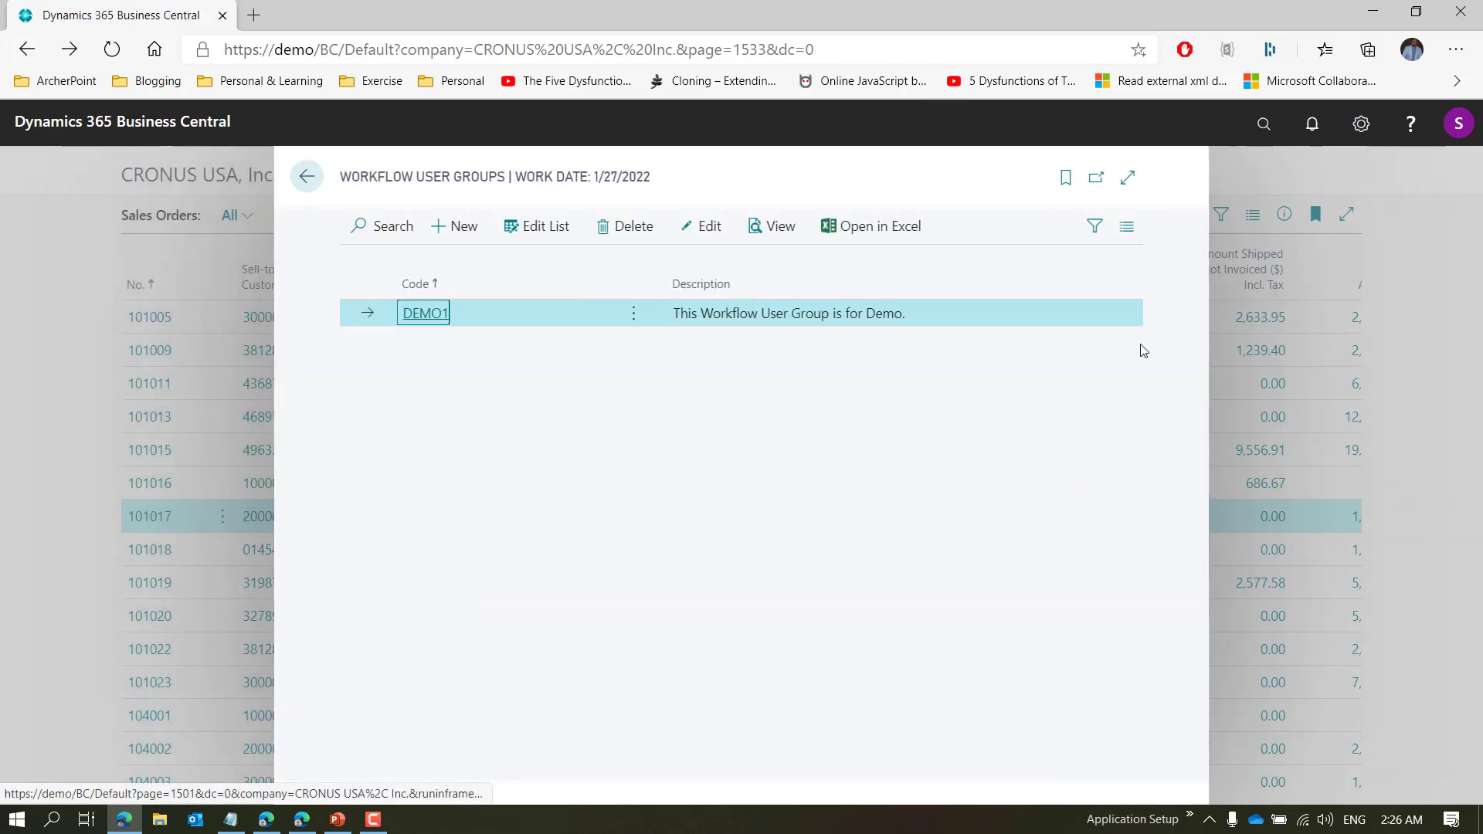
pyautogui.press('Escape')
# Open the Sales Order Approval Workflow from Workflows and switch Enabled off
pyautogui.click(1258, 124)
pyautogui.write('Wo')
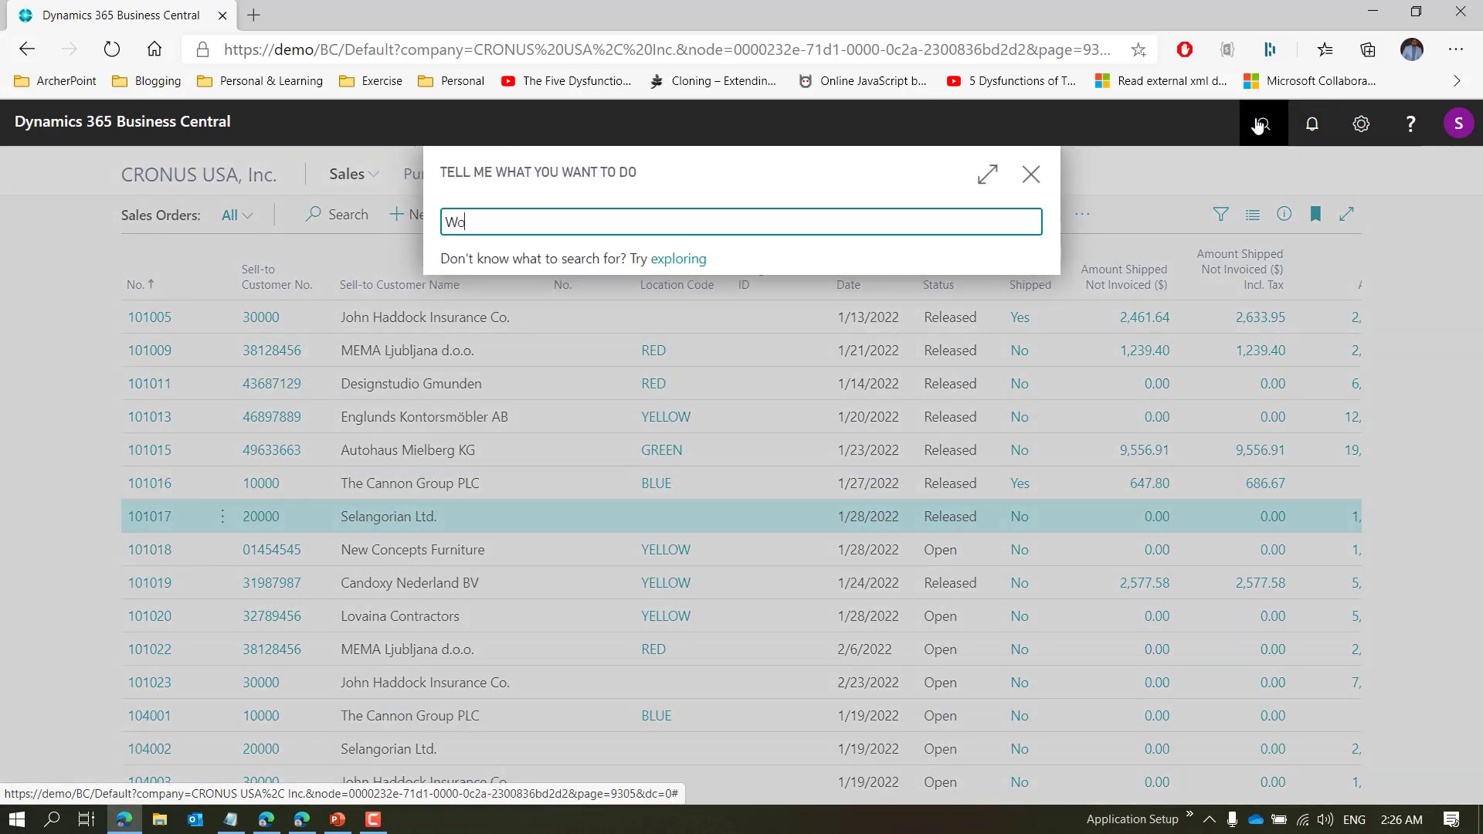
pyautogui.write('rkflow')
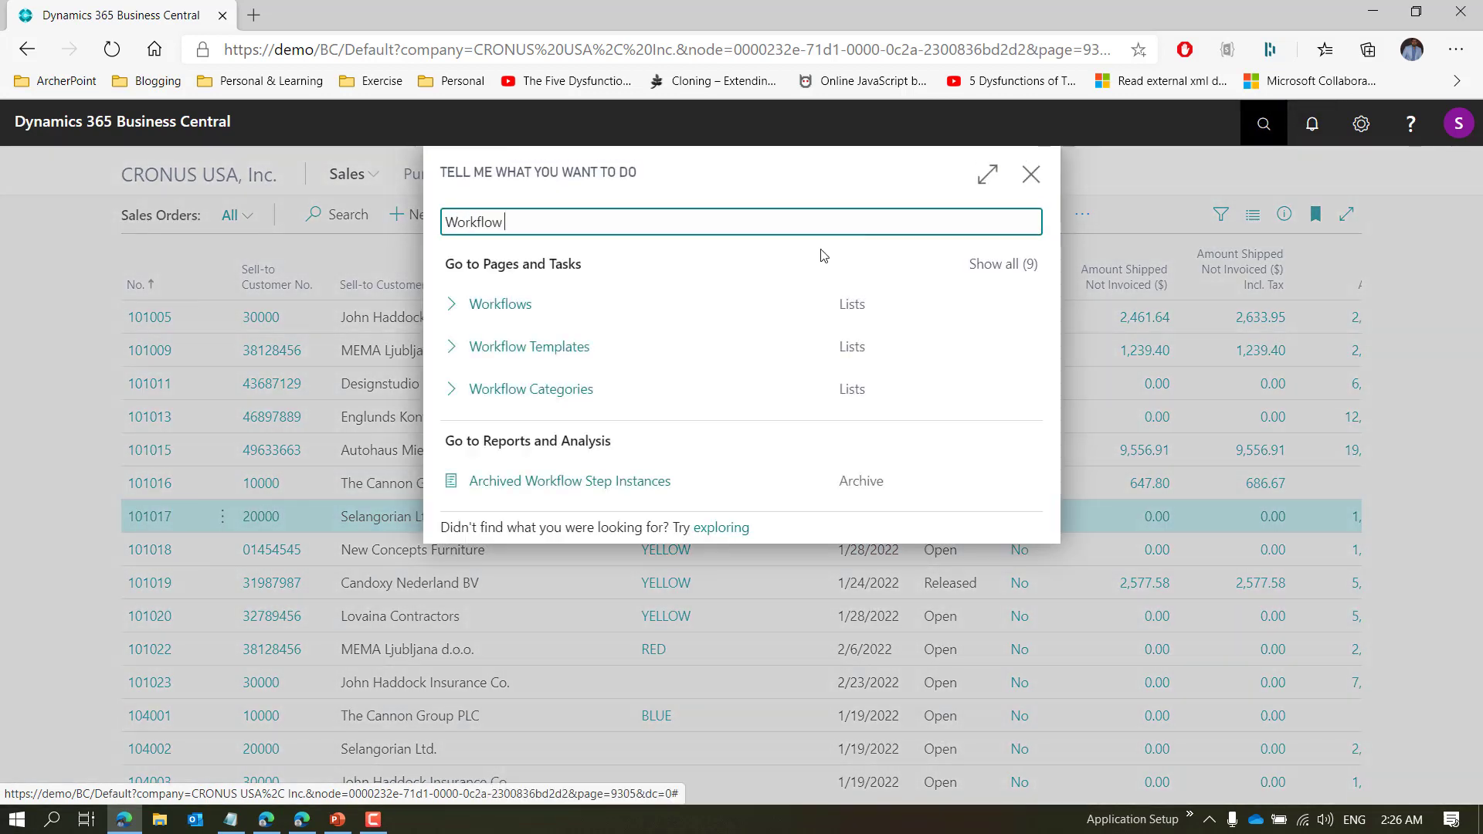
pyautogui.click(491, 307)
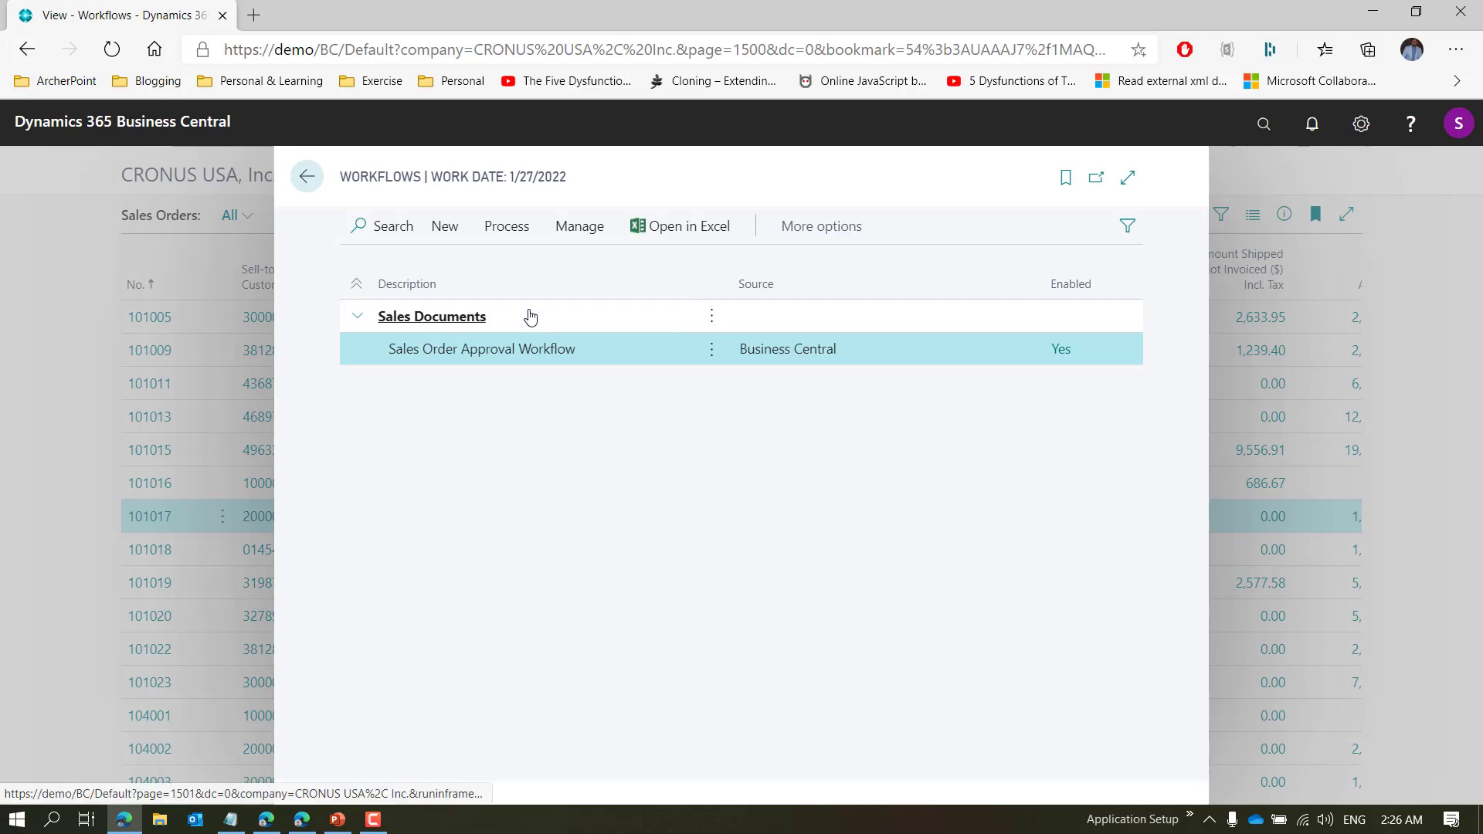
pyautogui.click(527, 351)
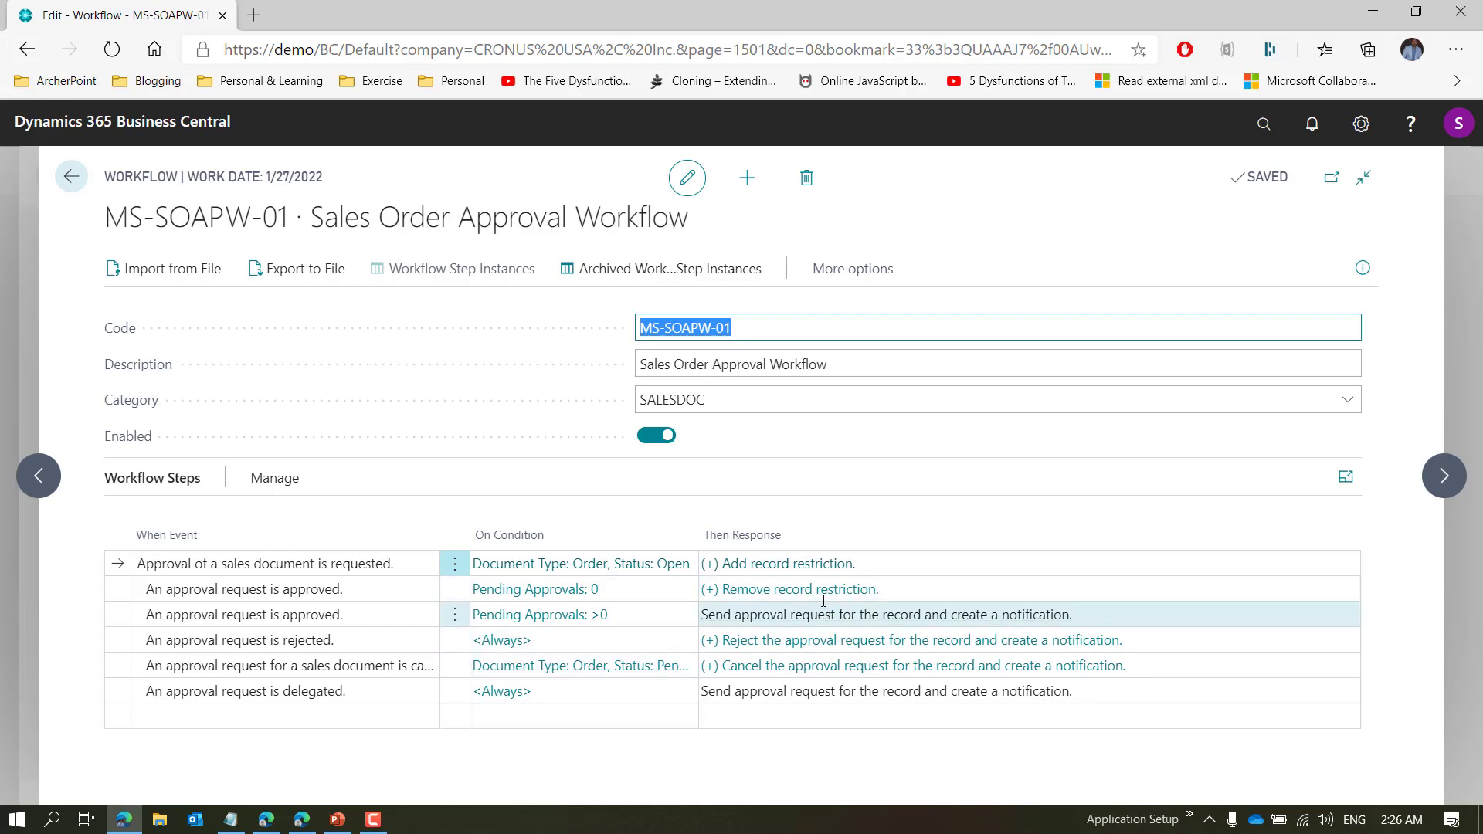
pyautogui.click(655, 436)
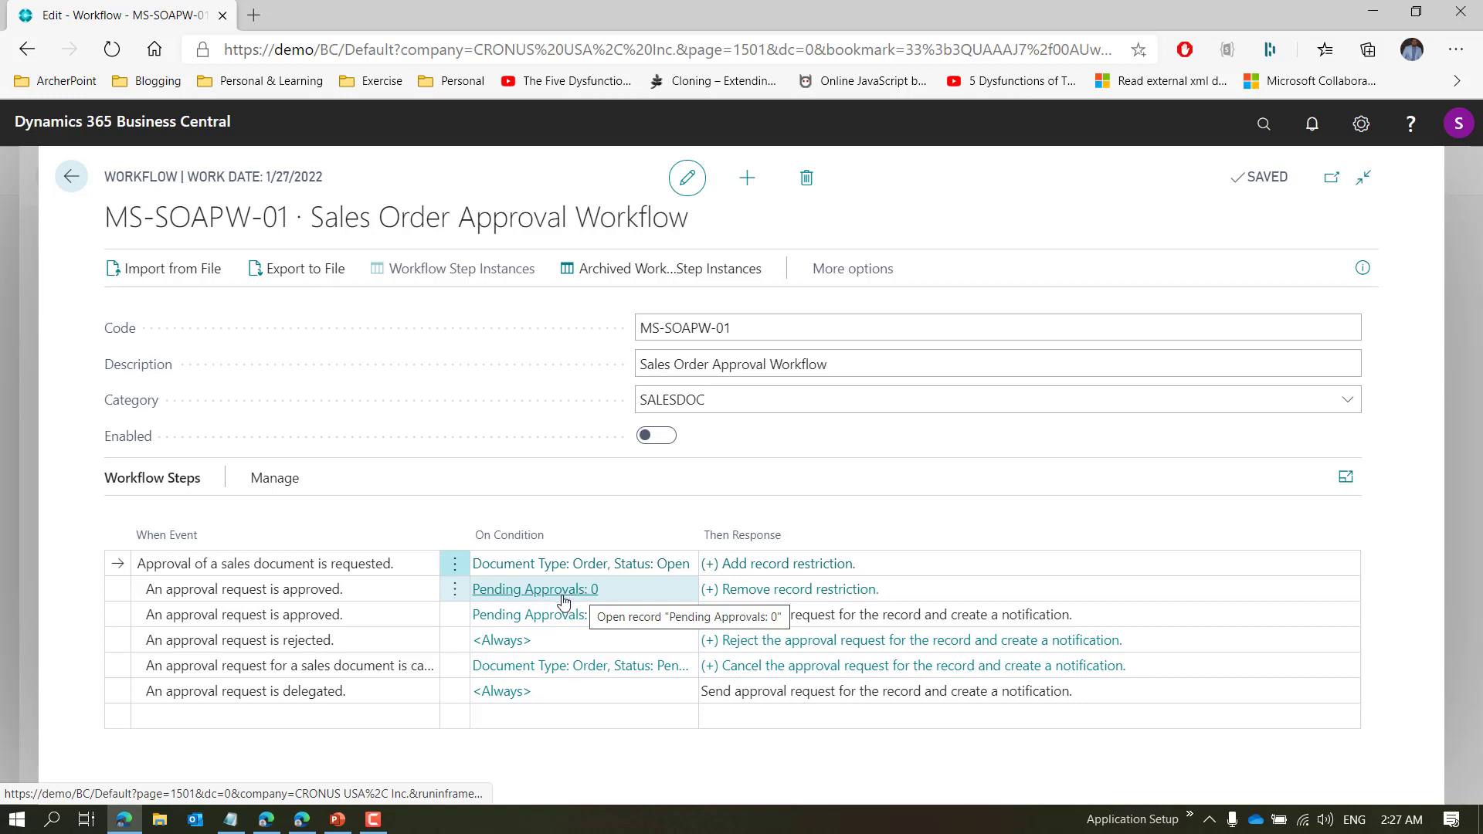
# Change the first approved step's condition to Pending Approvals: 1
pyautogui.click(562, 596)
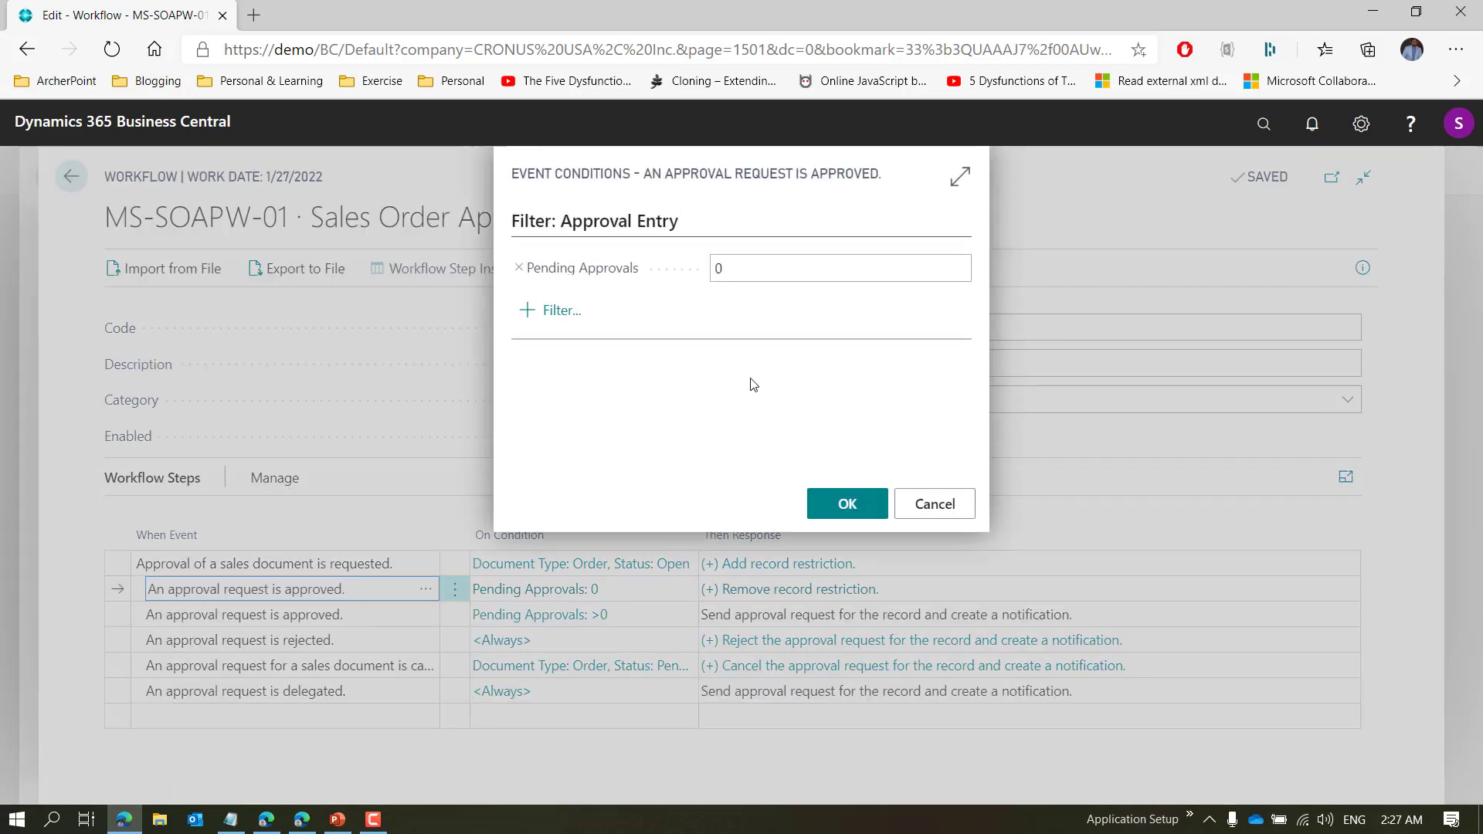
pyautogui.doubleClick(747, 264)
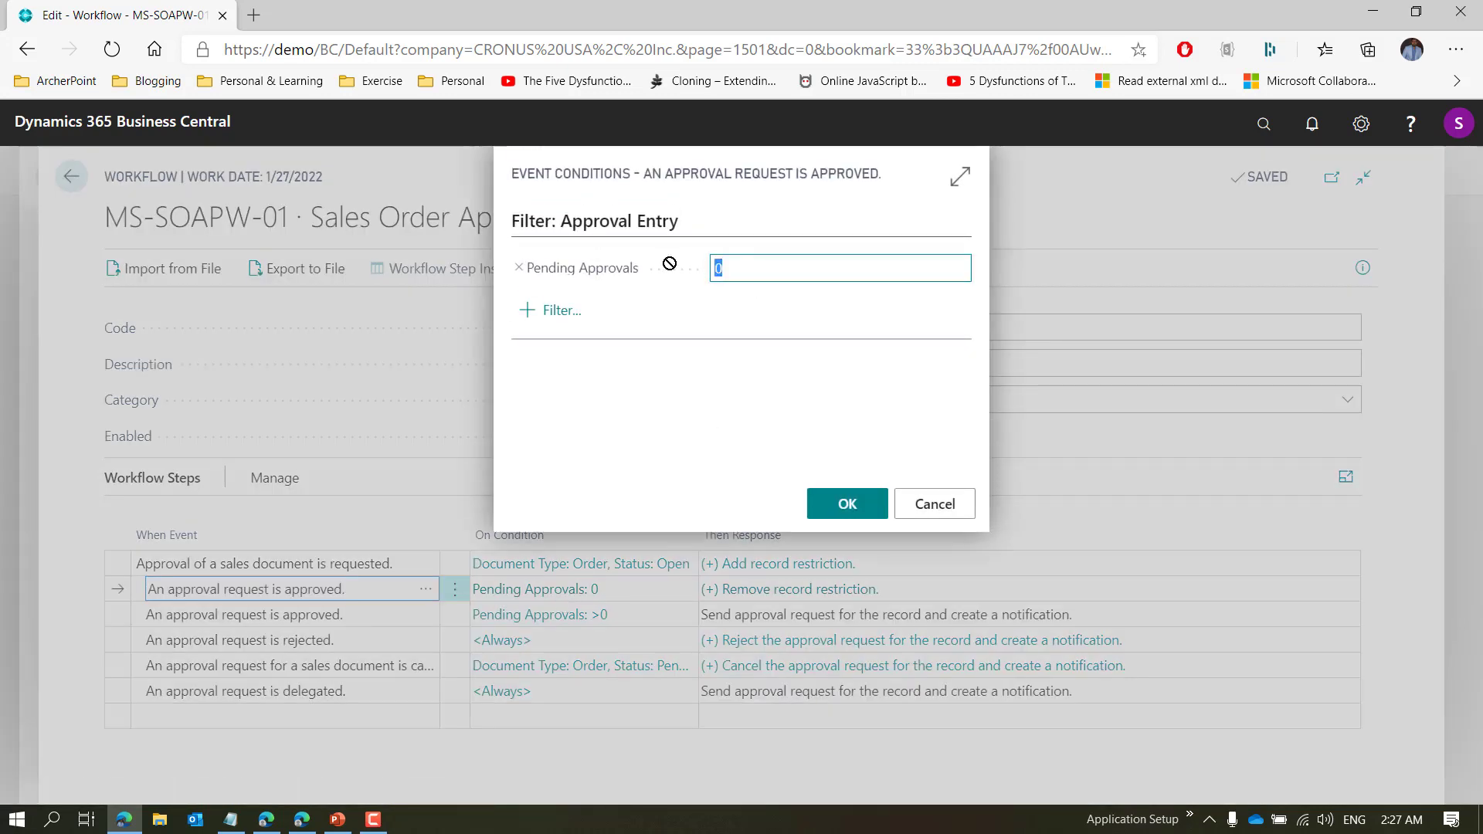
pyautogui.write('1')
pyautogui.click(856, 510)
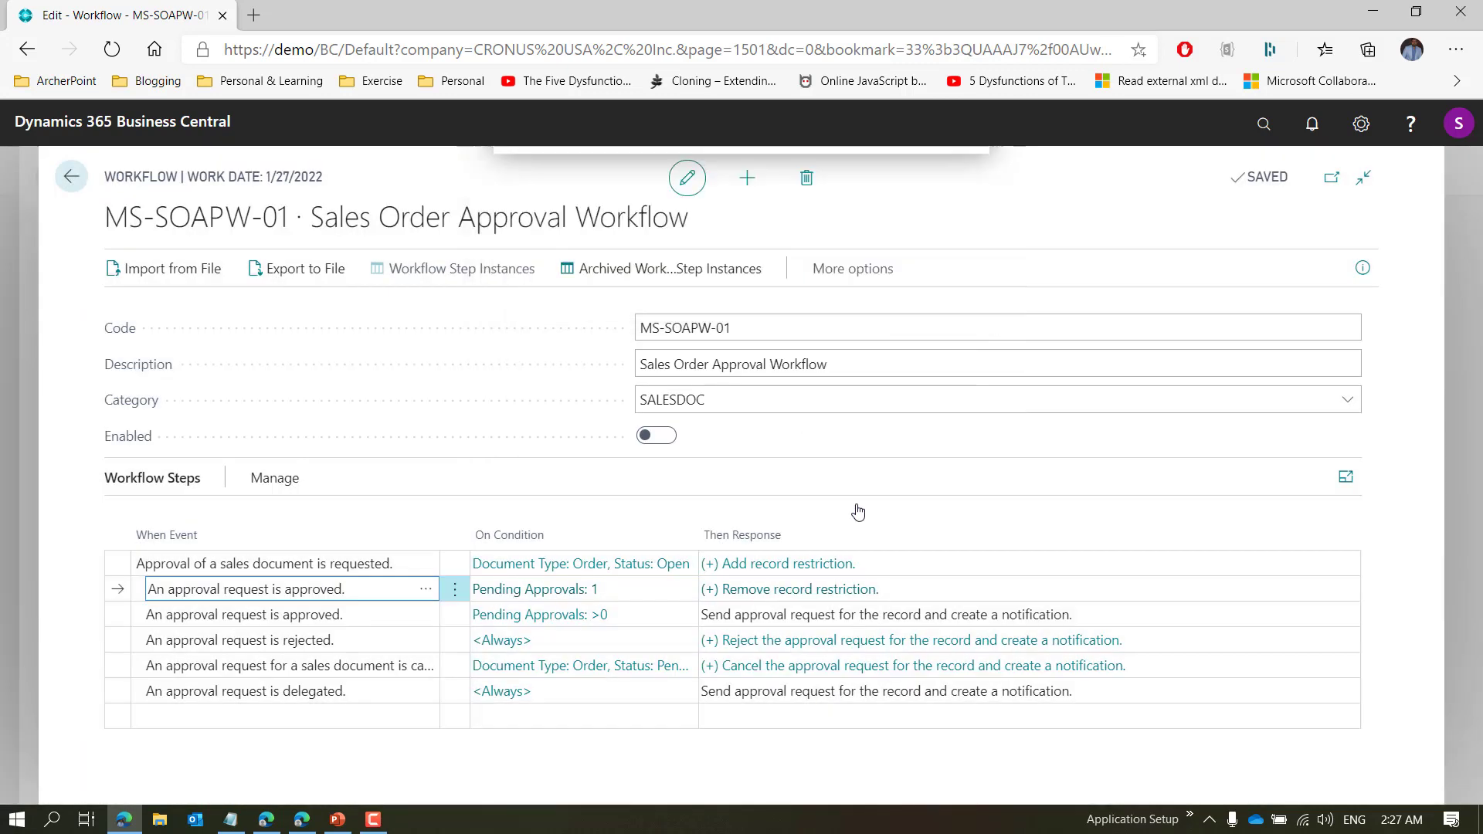
# Change the second approved step's condition to Pending Approvals >1 and re-enable the workflow
pyautogui.click(553, 617)
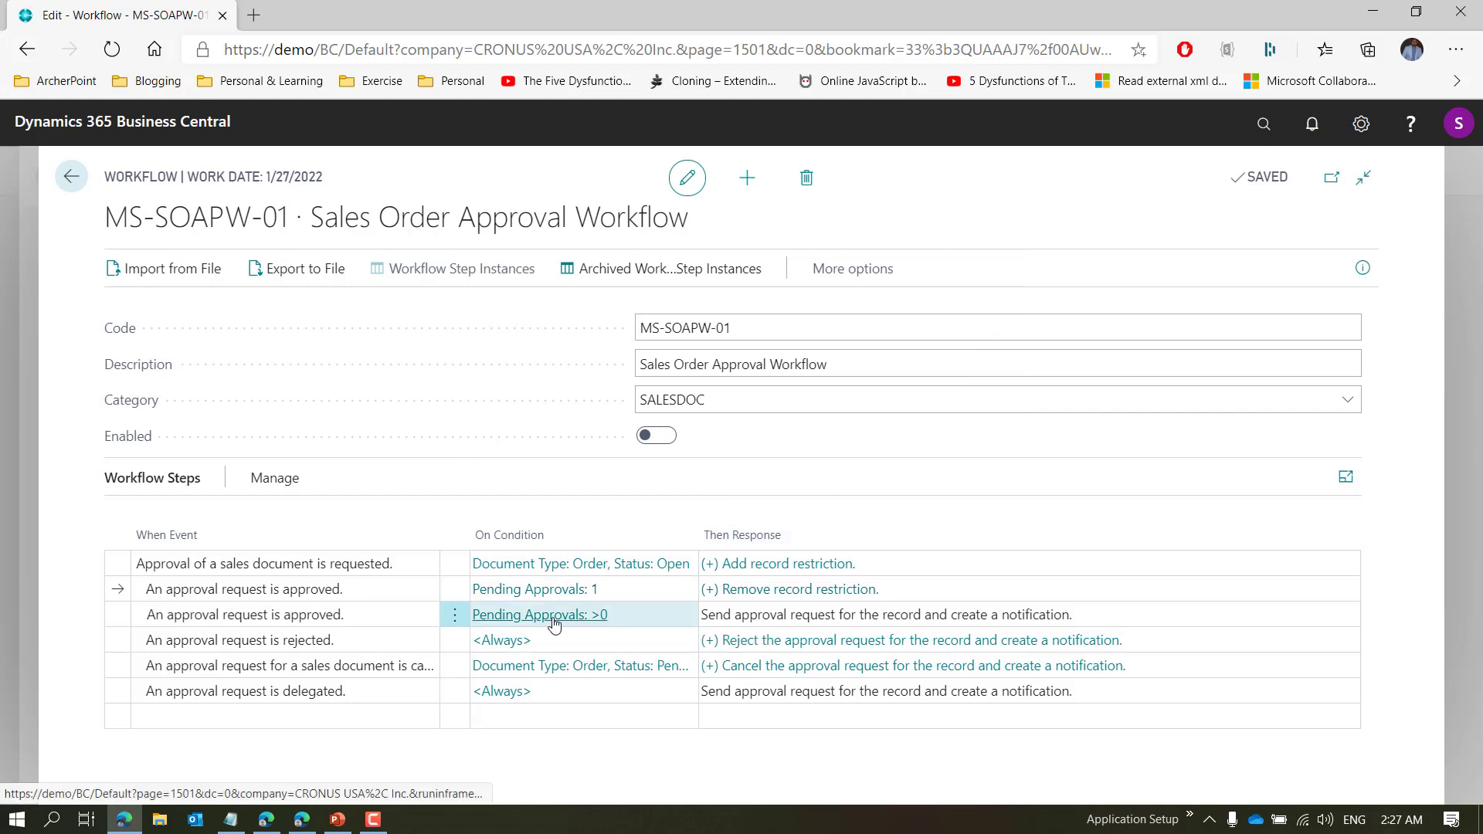
pyautogui.click(553, 615)
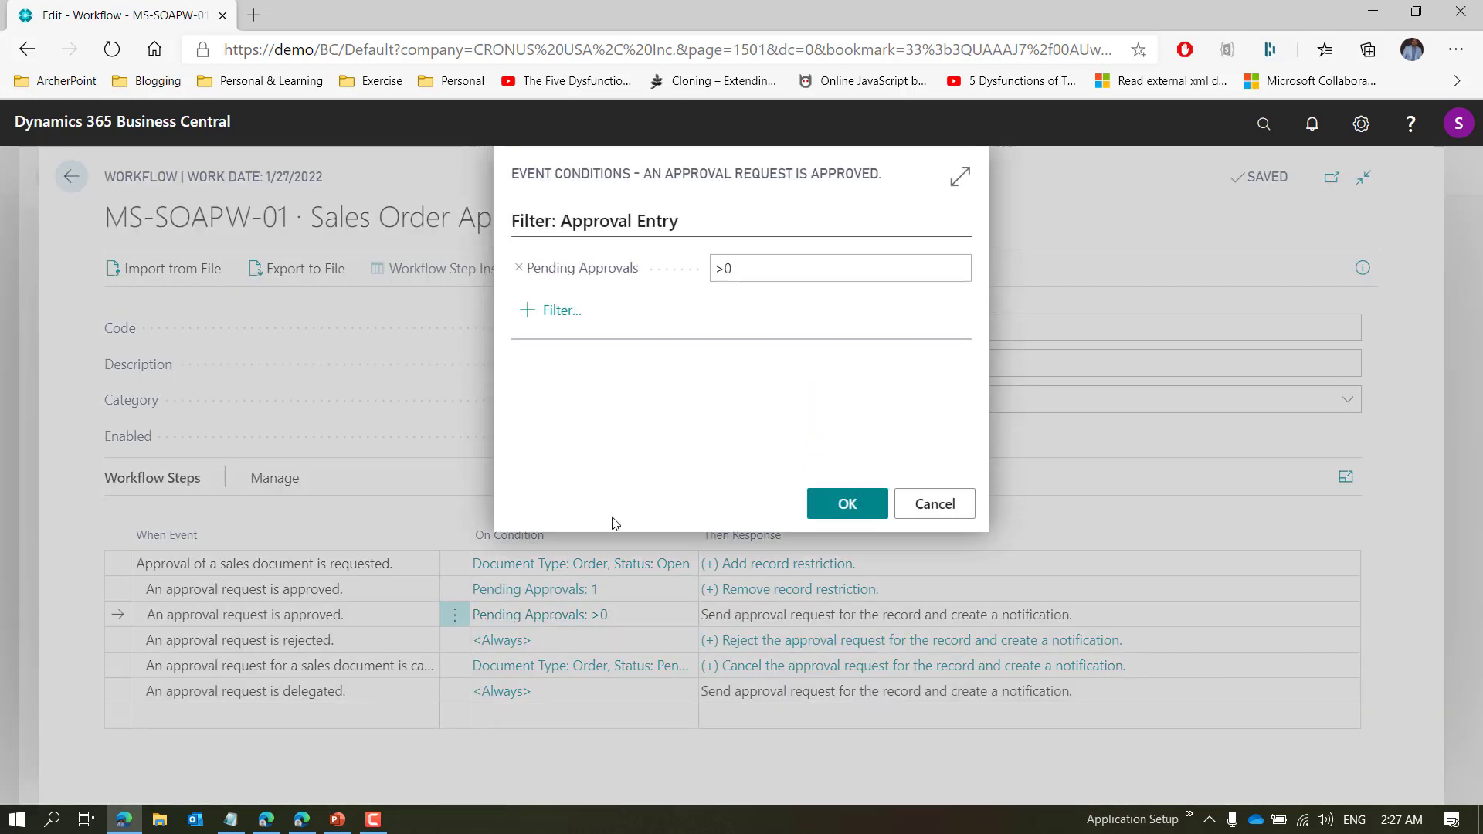
pyautogui.click(799, 271)
pyautogui.press('BackSpace')
pyautogui.write('1')
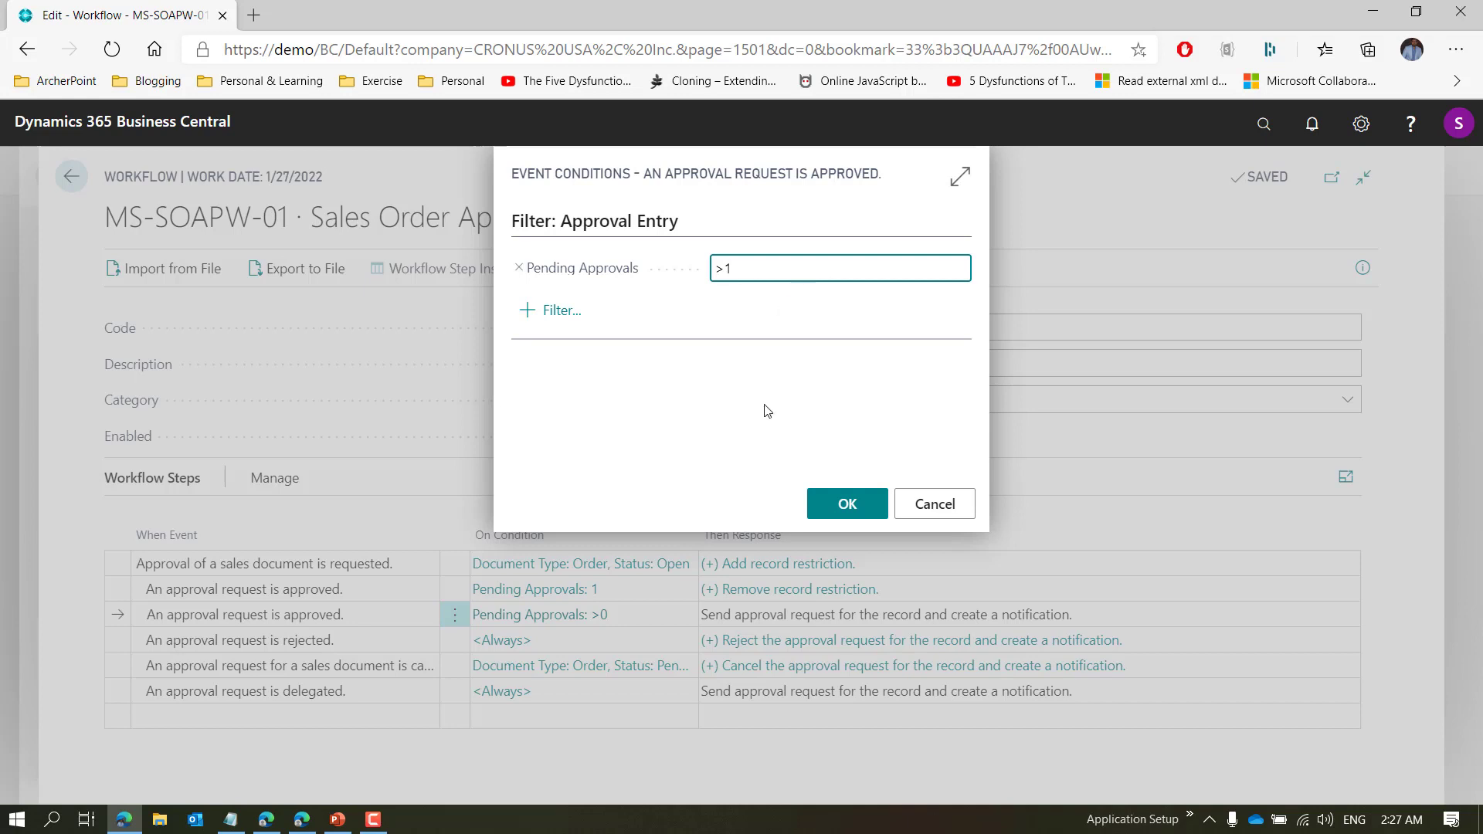
pyautogui.click(847, 503)
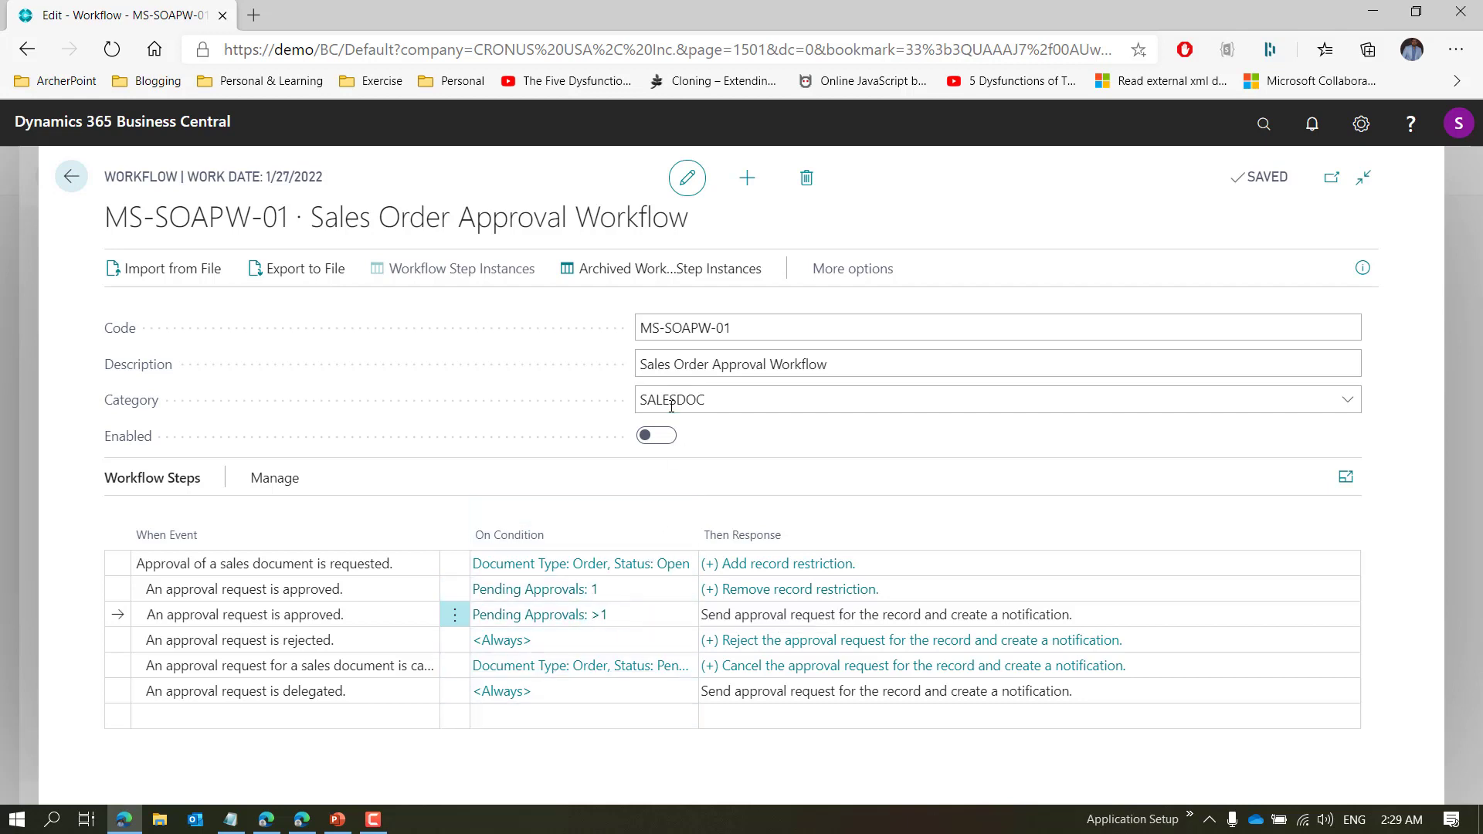
pyautogui.click(667, 439)
# Go back to the Sales Orders list and open sales order 101018
pyautogui.click(71, 185)
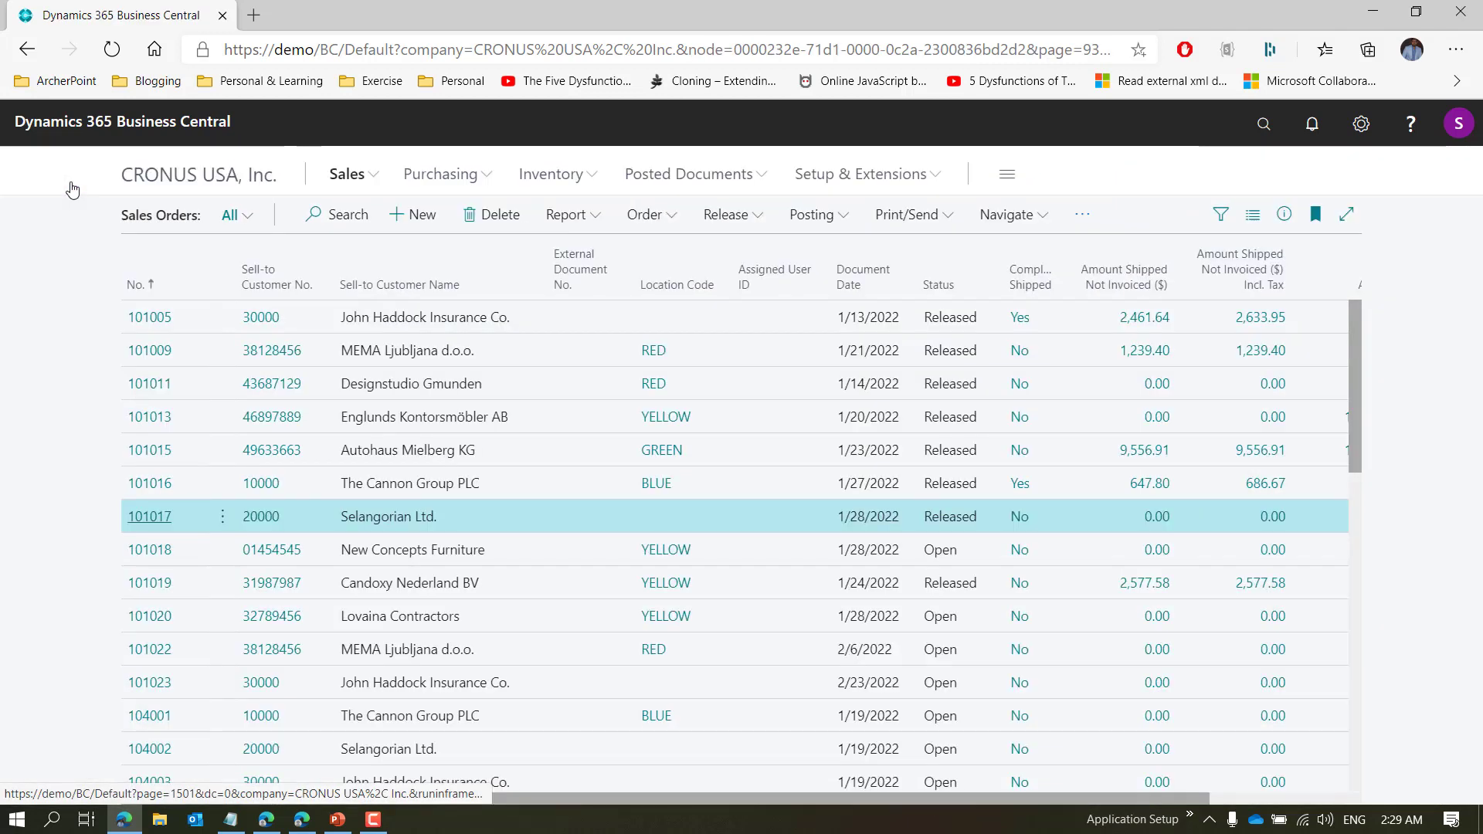
pyautogui.click(163, 556)
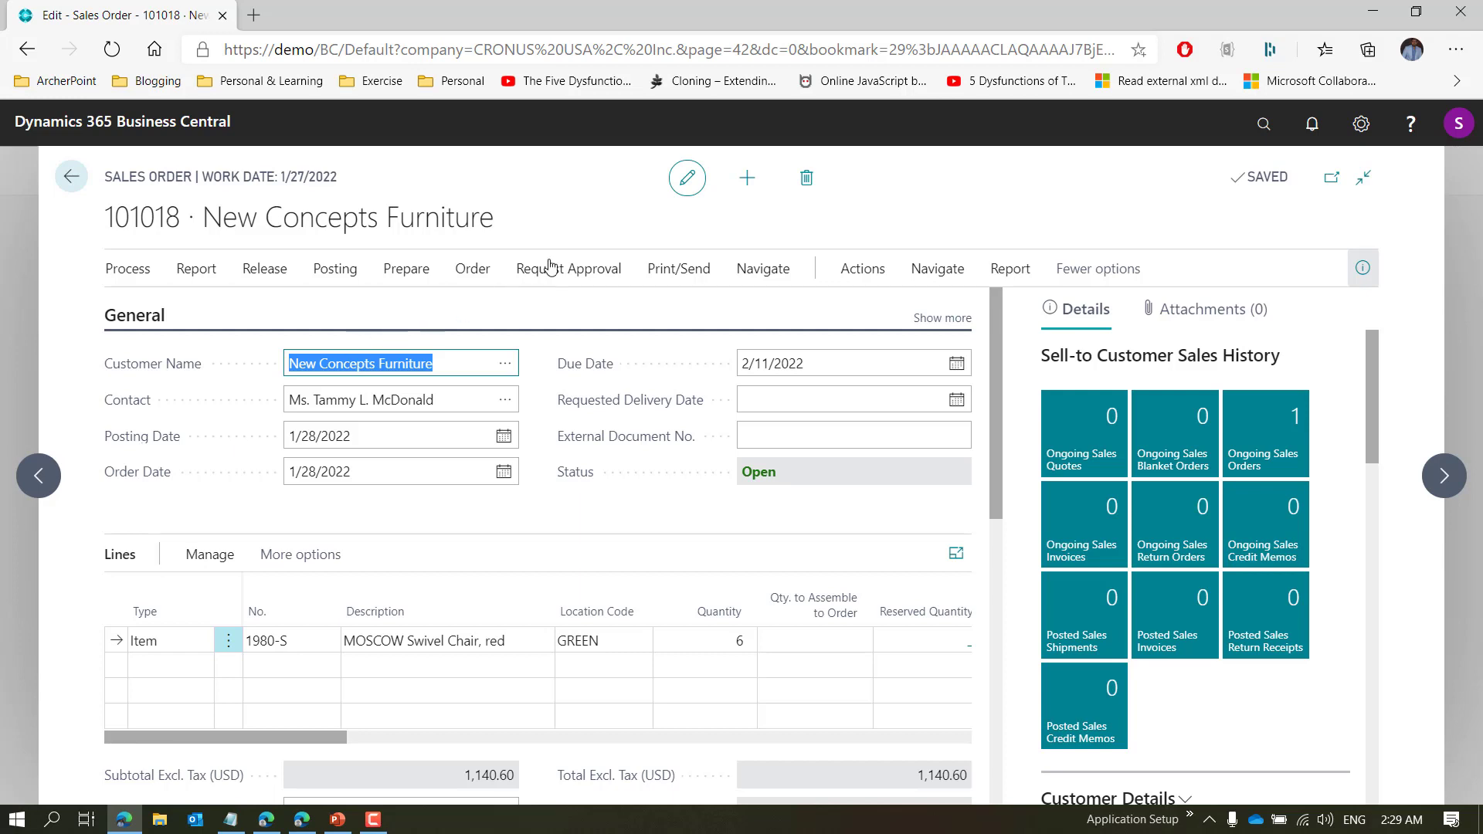
# Send sales order 101018 for approval and acknowledge the confirmation
pyautogui.click(579, 272)
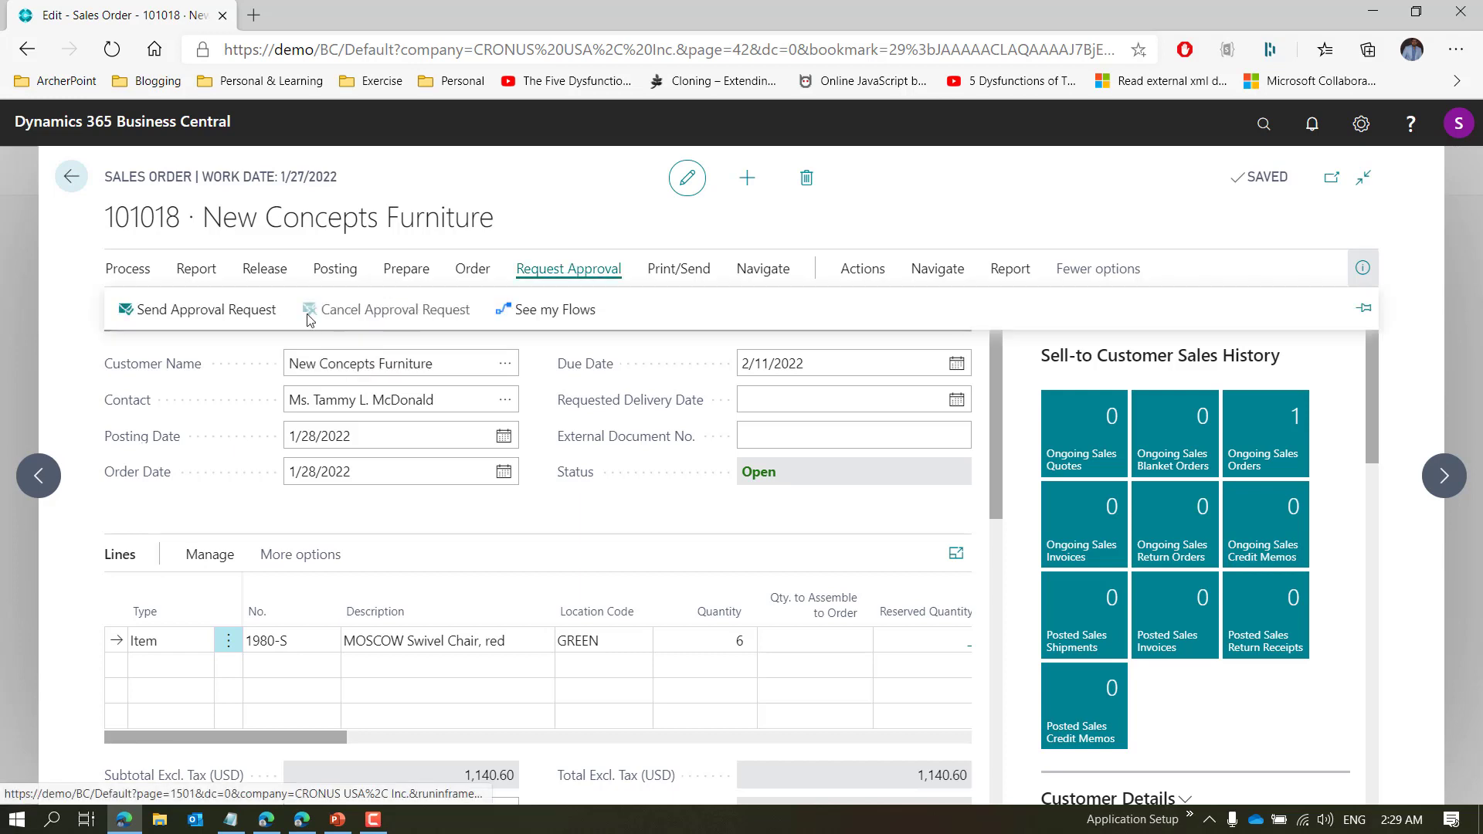
pyautogui.click(248, 312)
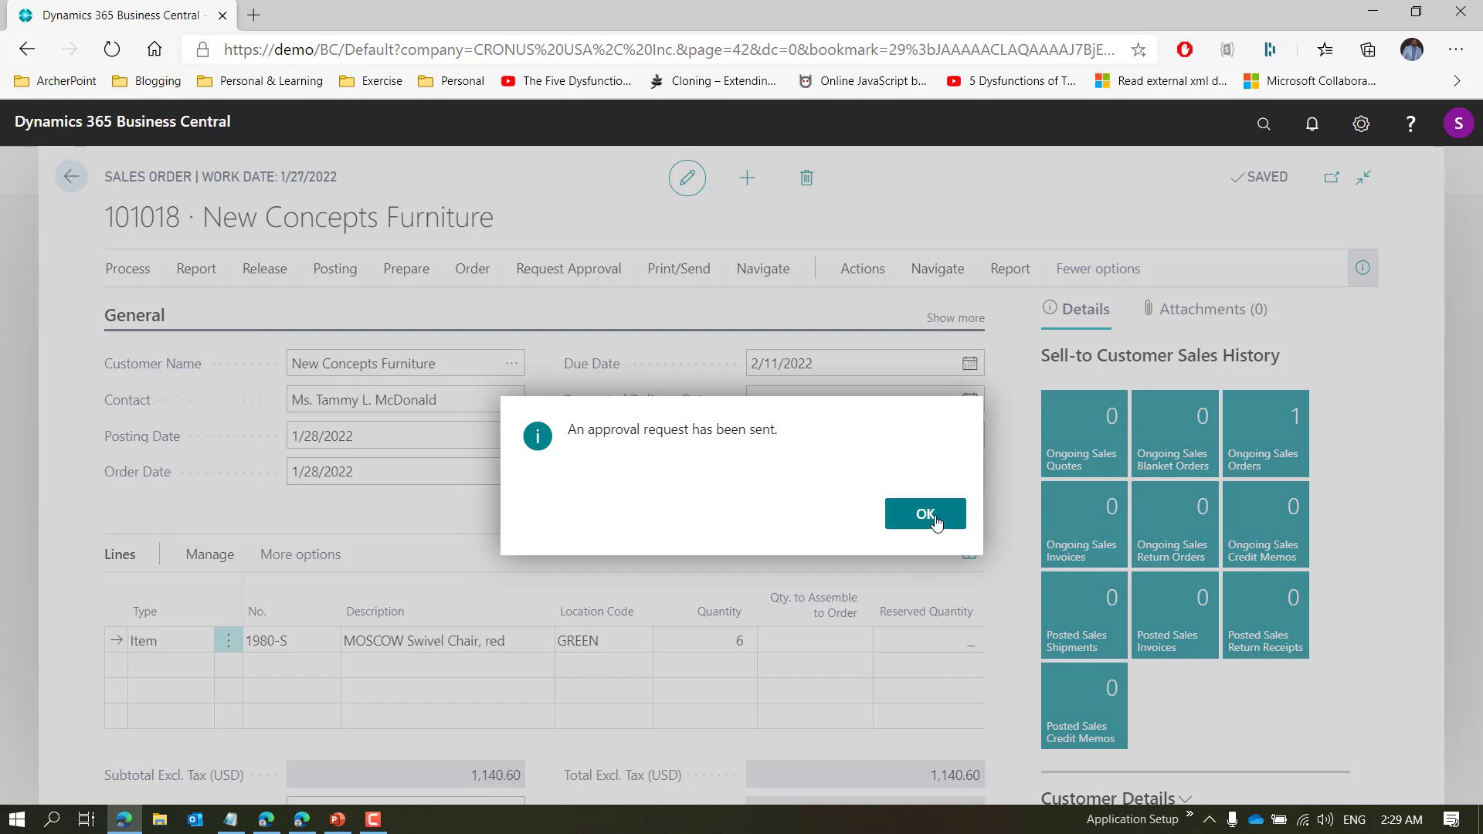
pyautogui.click(936, 522)
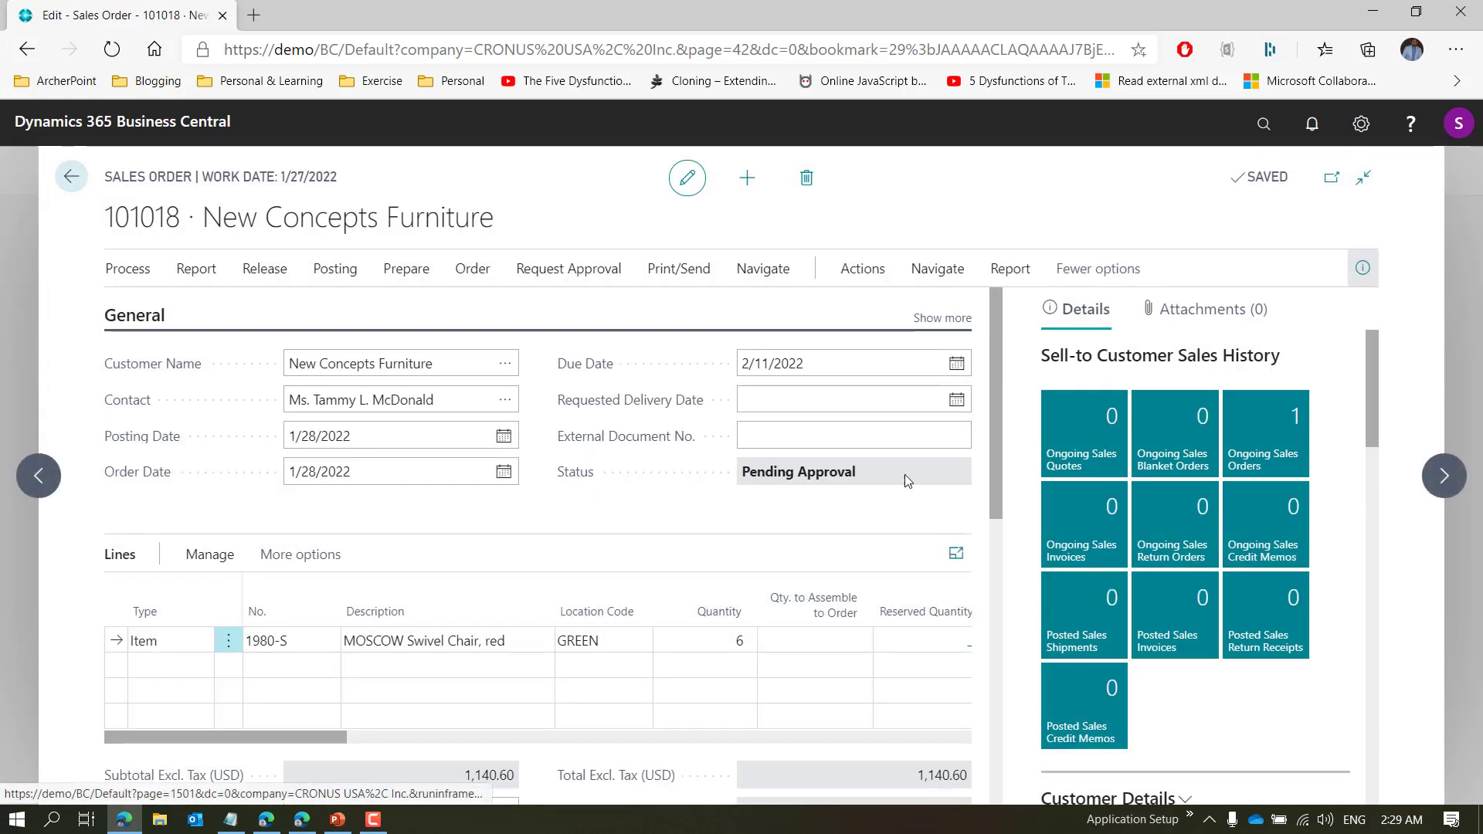
# Open the approval entries for sales order 101018
pyautogui.click(937, 272)
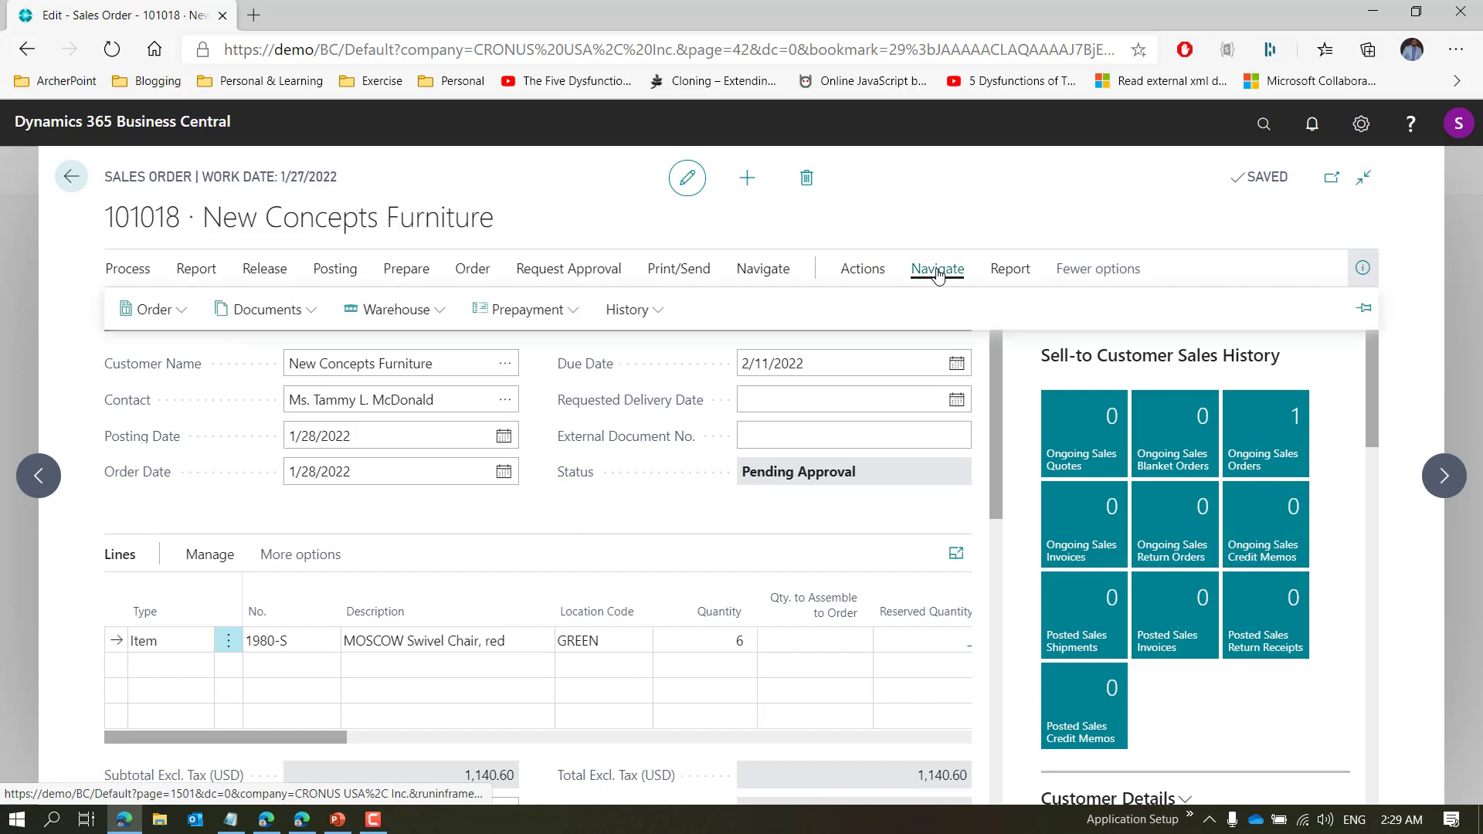
pyautogui.click(180, 312)
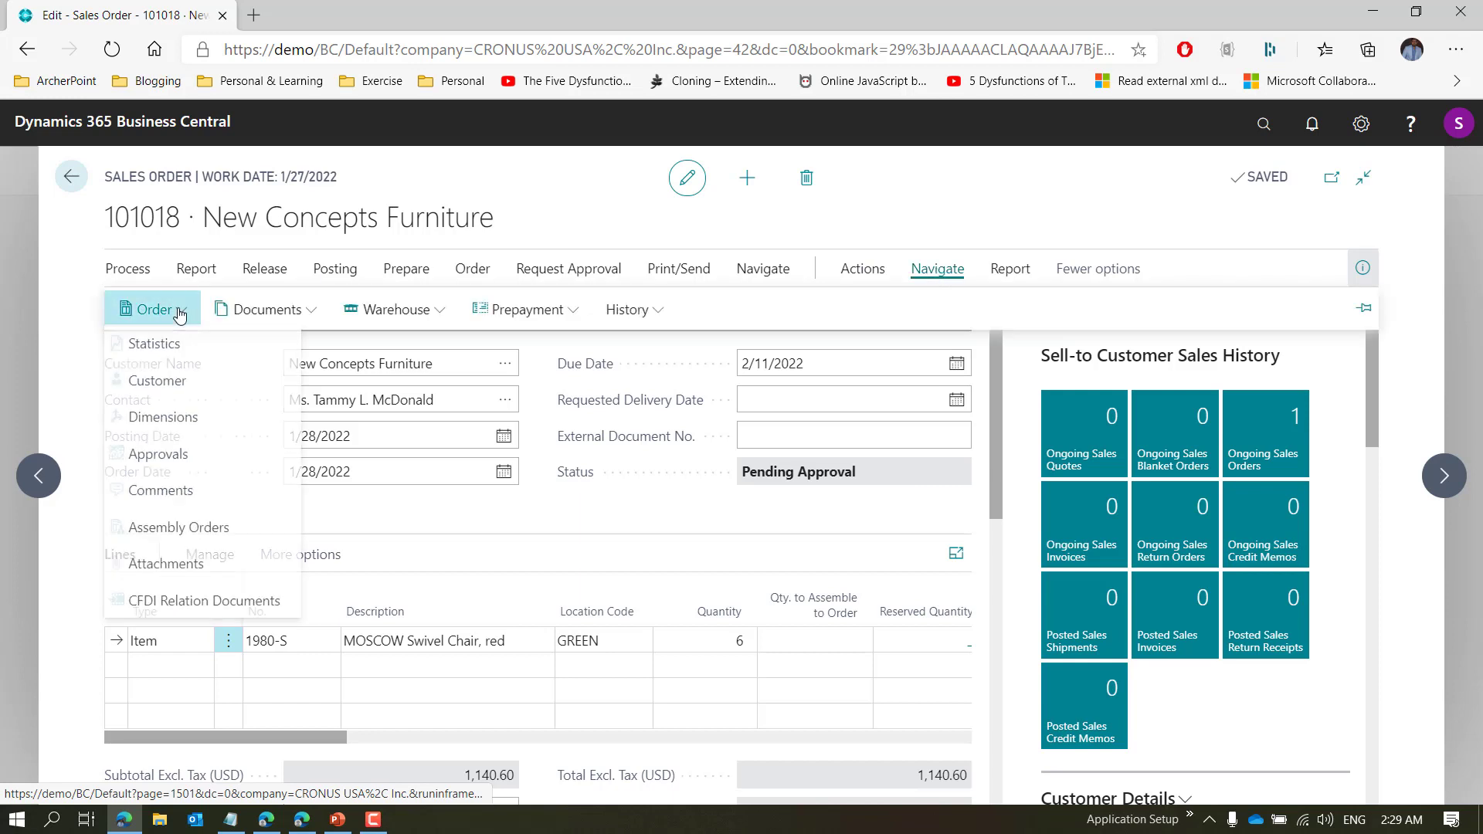
pyautogui.click(196, 464)
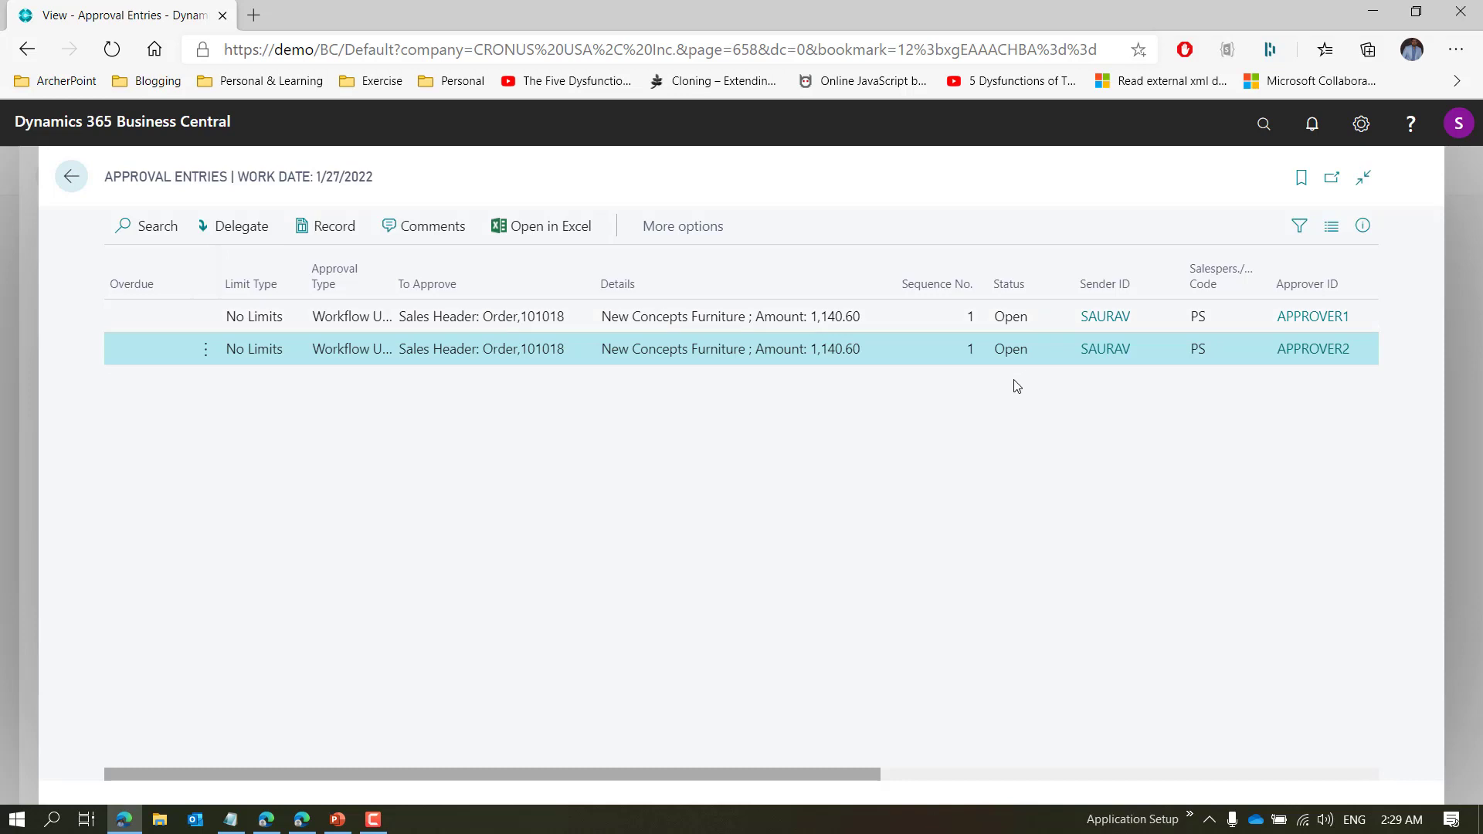
# Close the approval entries and the unreleased order card, confirming the exit to Sales Orders
pyautogui.click(70, 177)
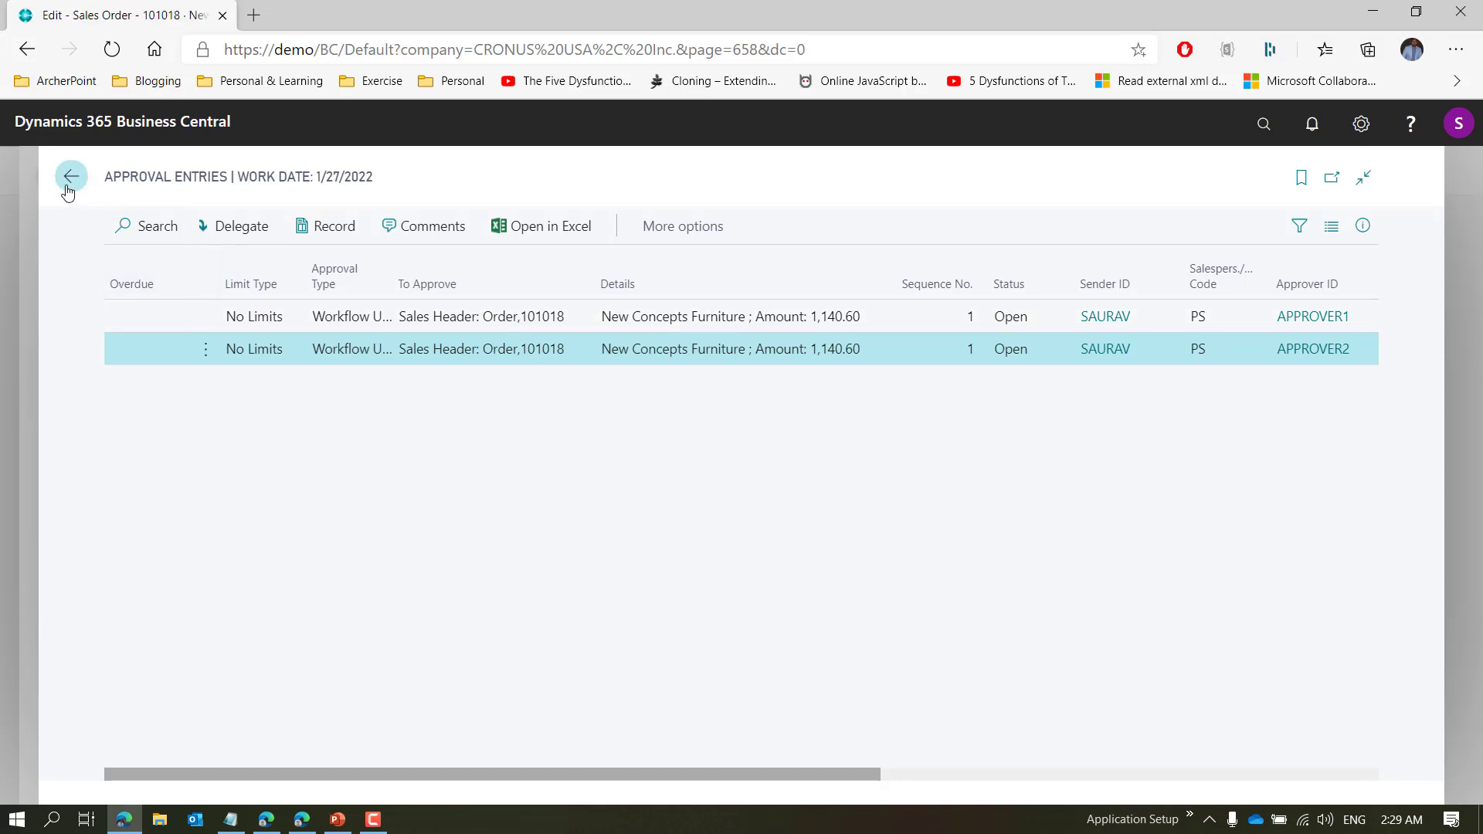
pyautogui.click(71, 182)
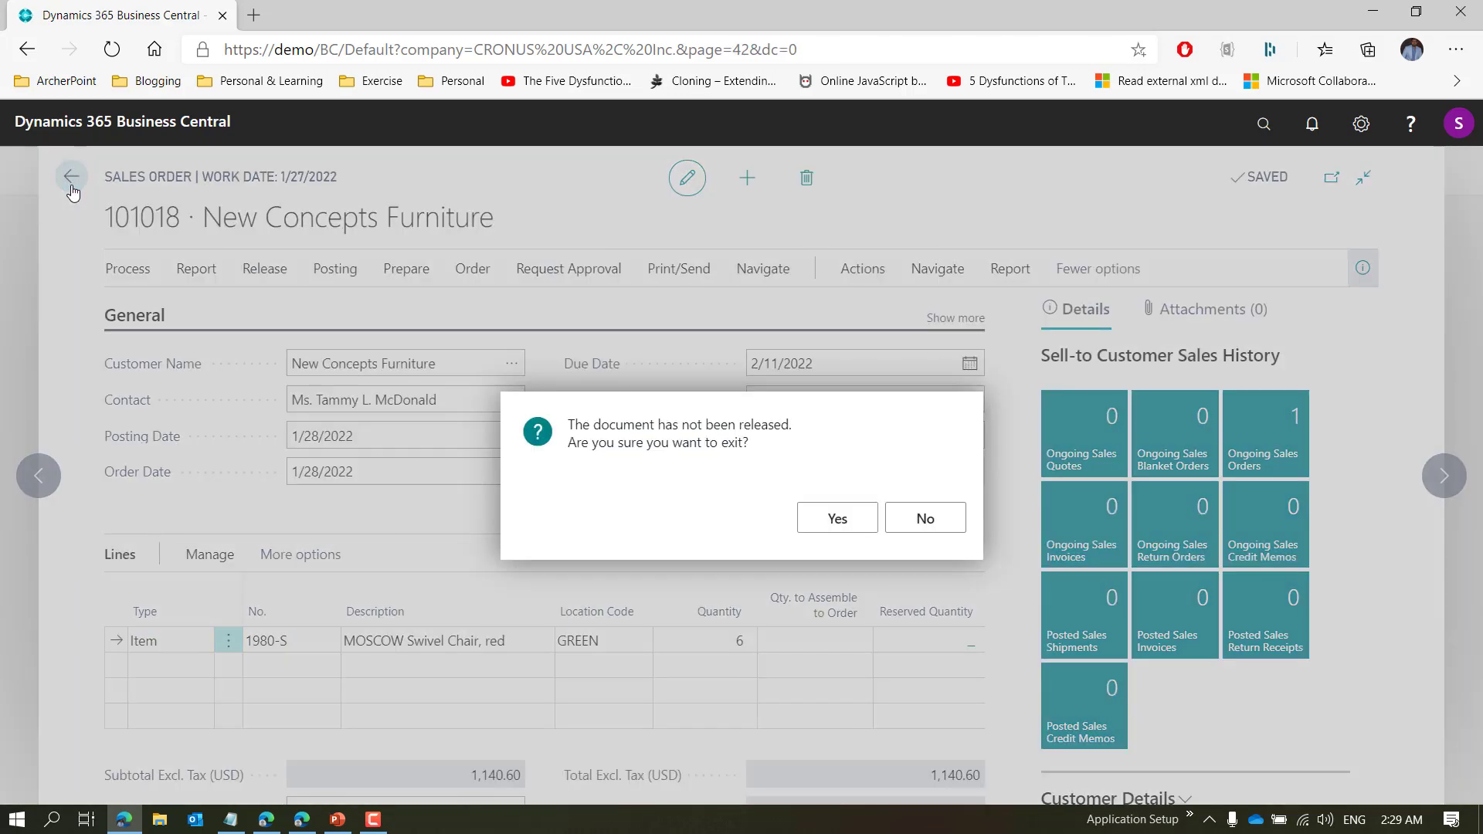
pyautogui.click(837, 519)
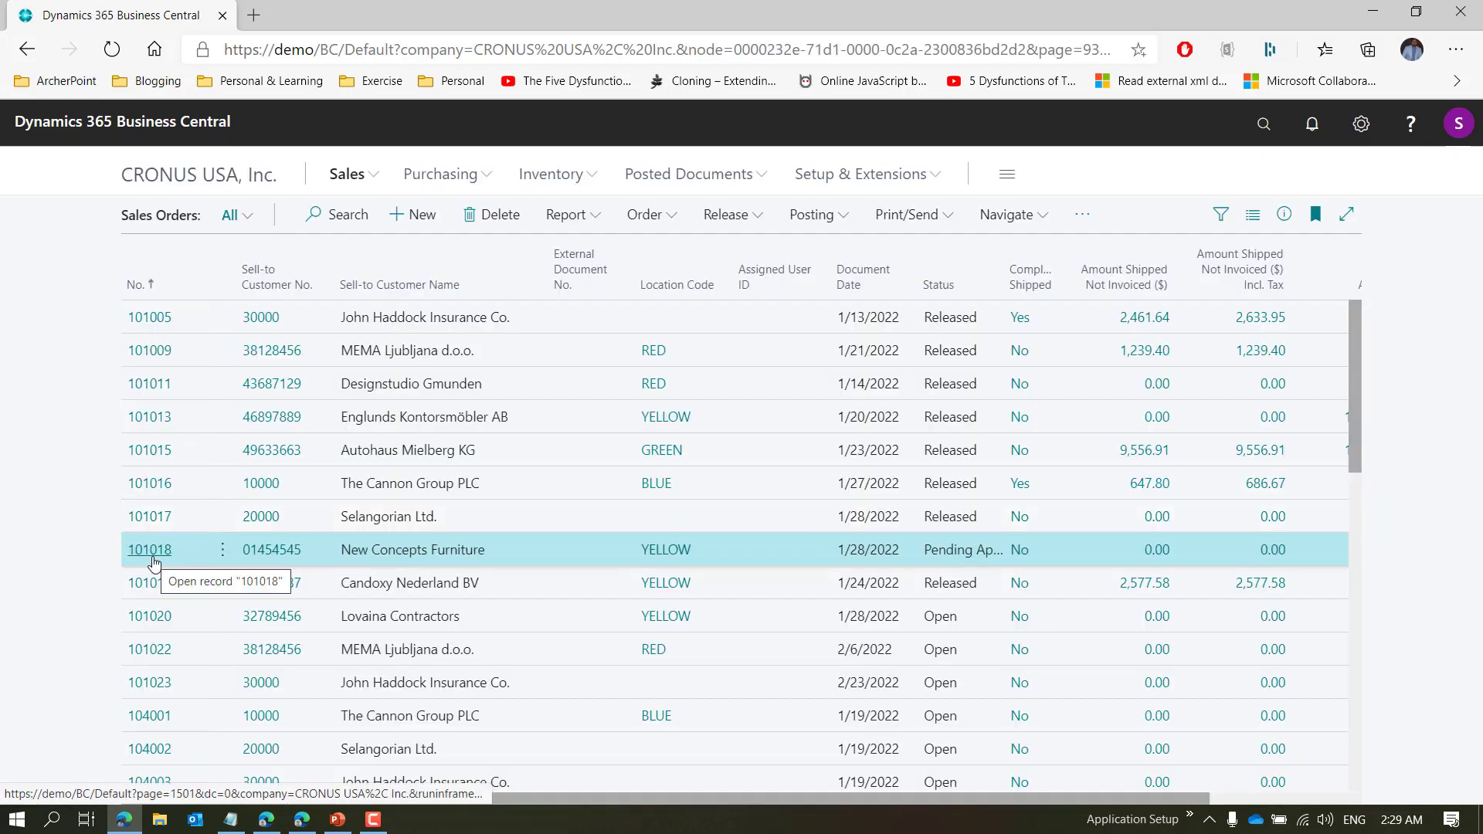
# In the approver's window, open Requests to Approve via the 'Request to App' search
pyautogui.click(267, 820)
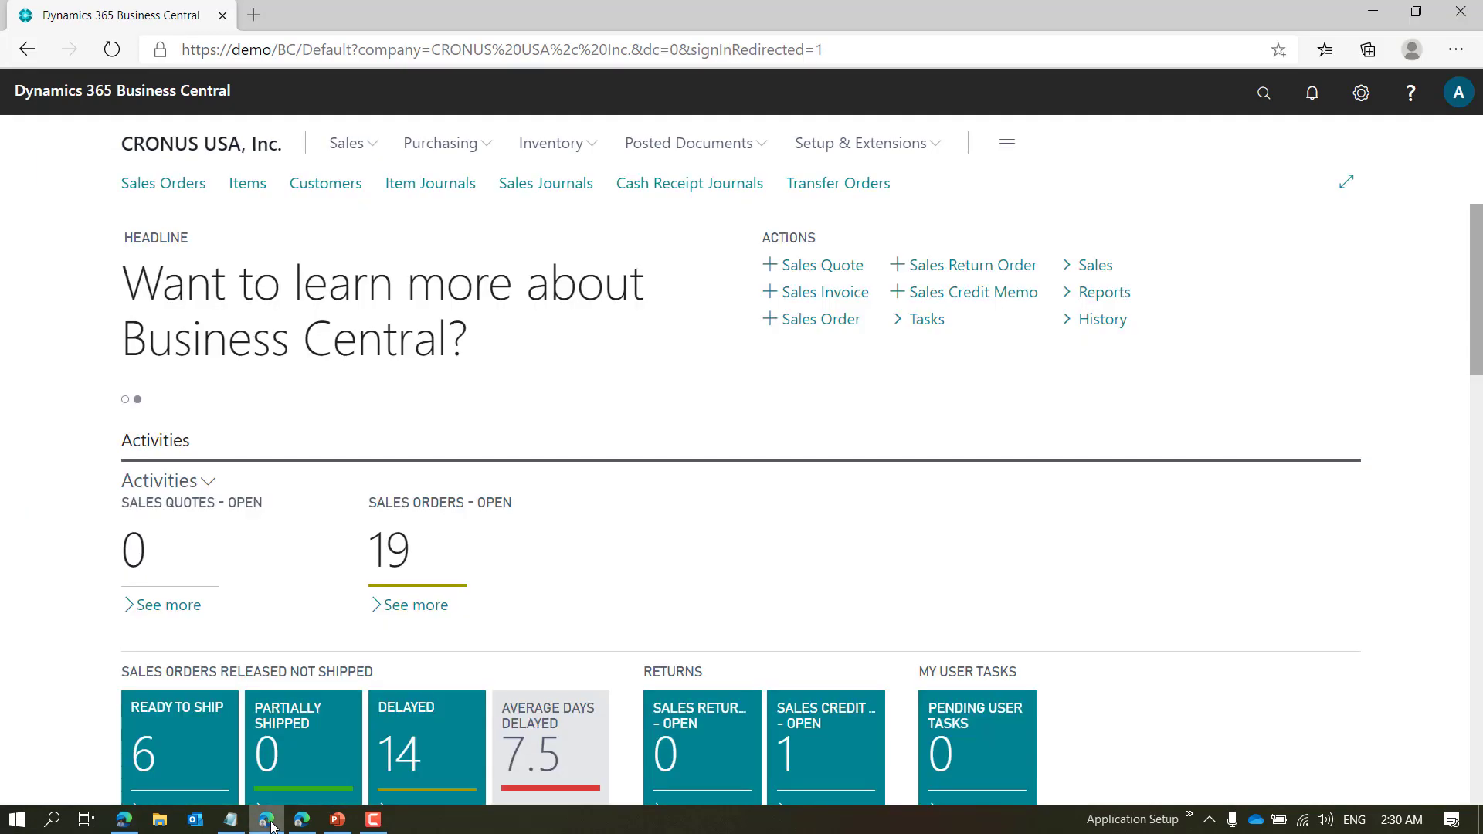
pyautogui.click(1264, 93)
pyautogui.write('Reques')
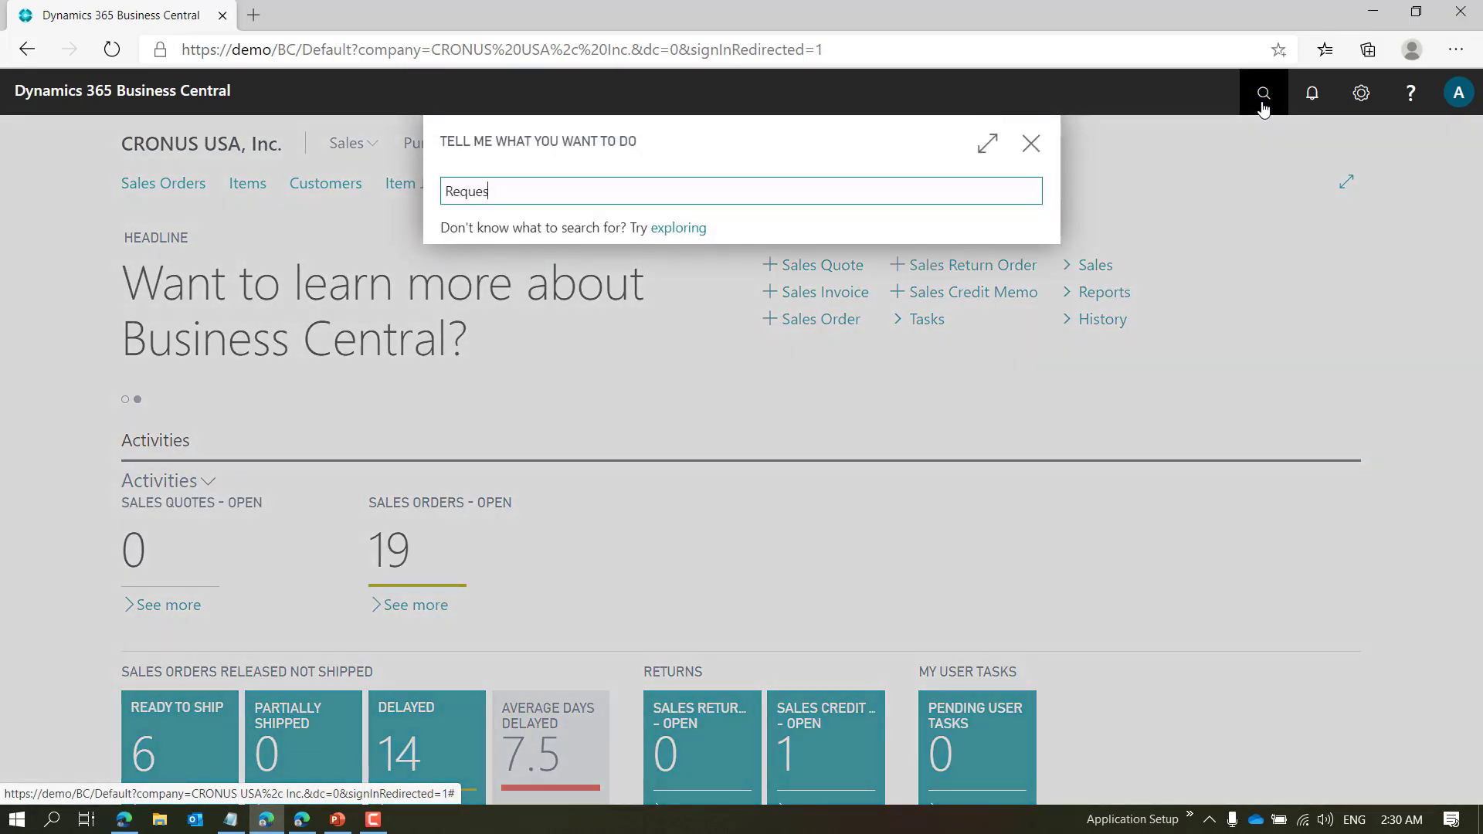
pyautogui.write('t to App')
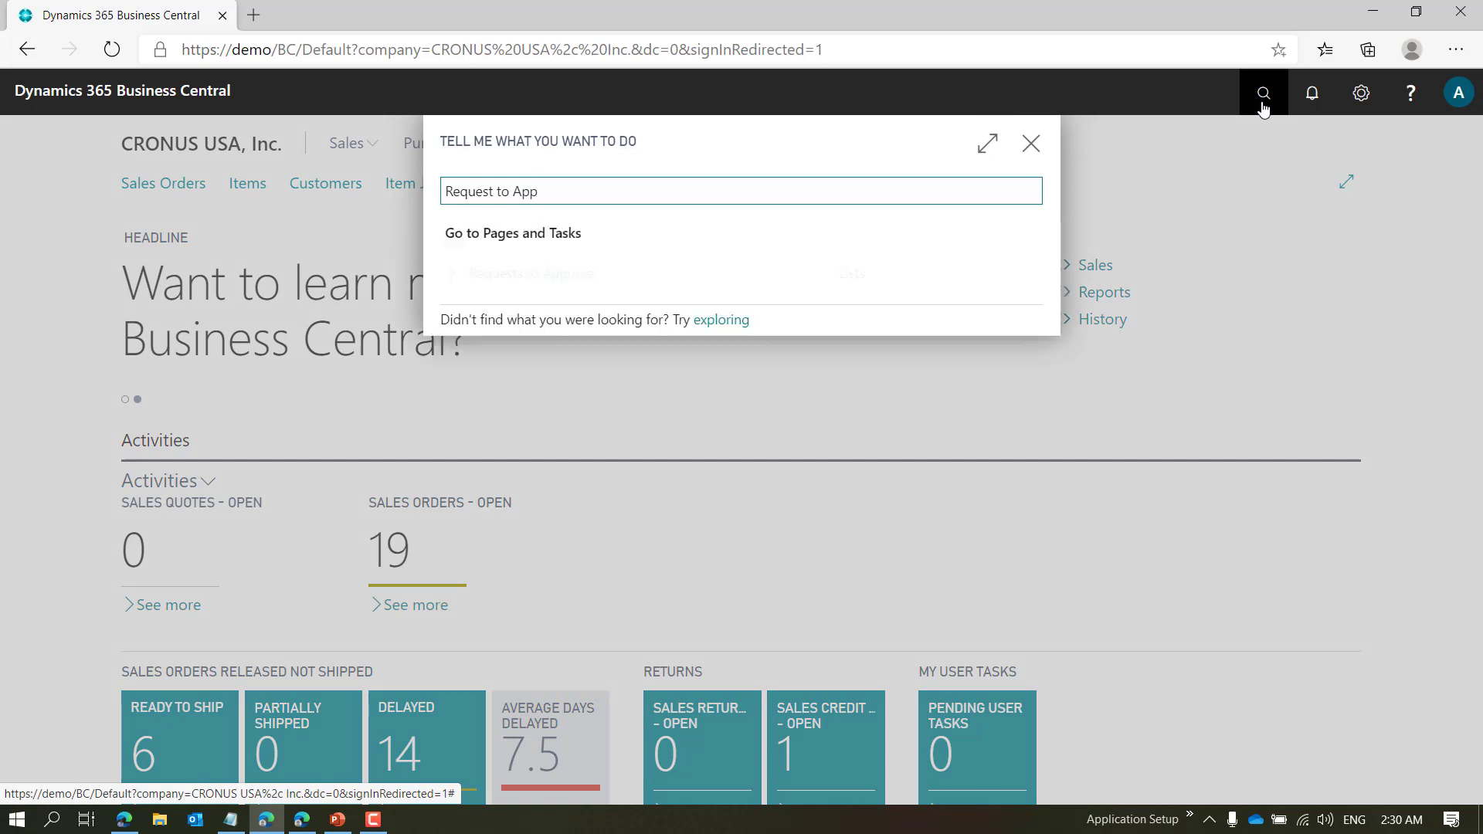
pyautogui.click(575, 272)
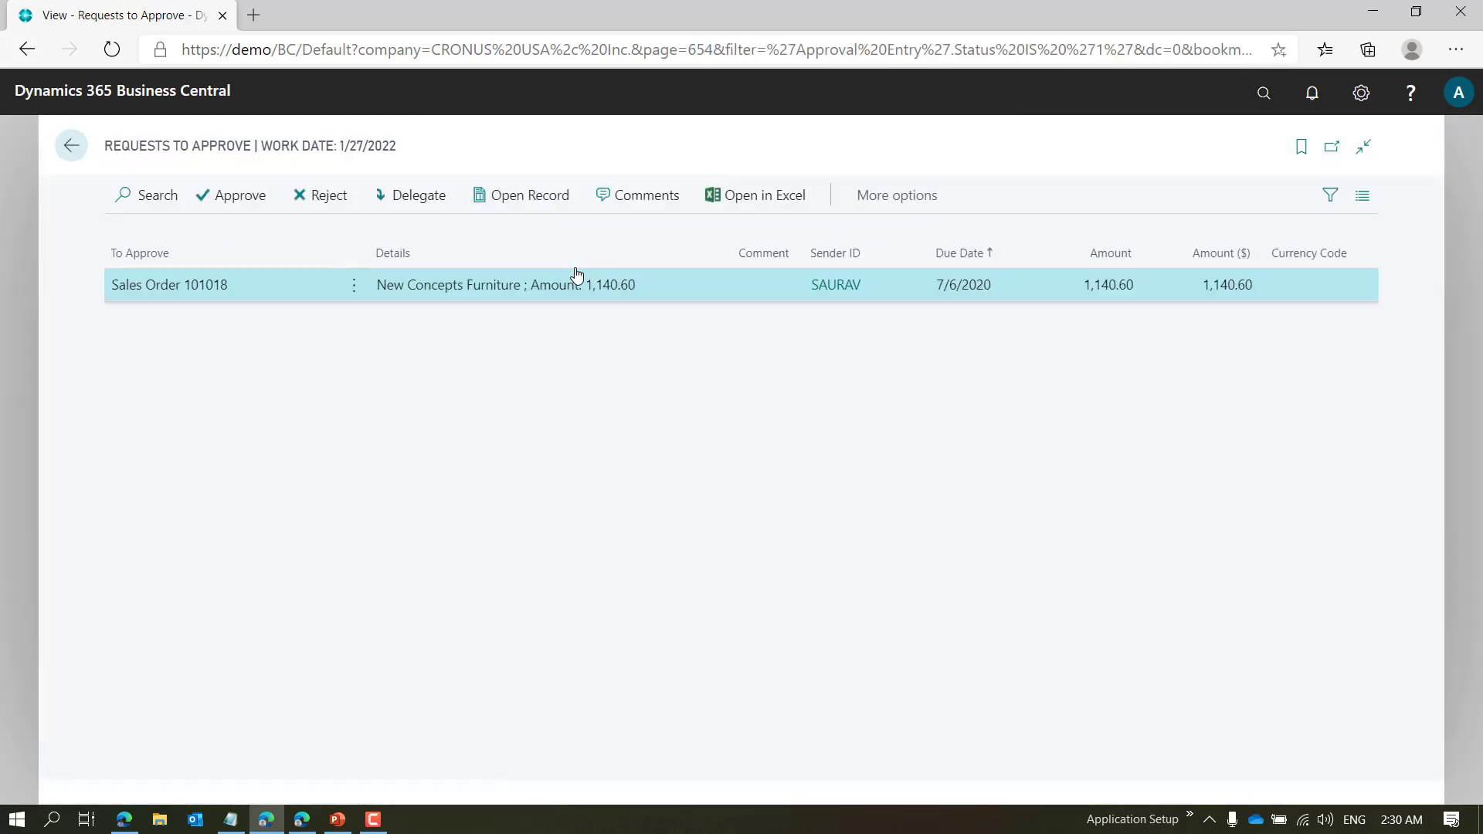
# In the other approver's window, open the Requests to Approve list from the home page
pyautogui.moveTo(297, 821)
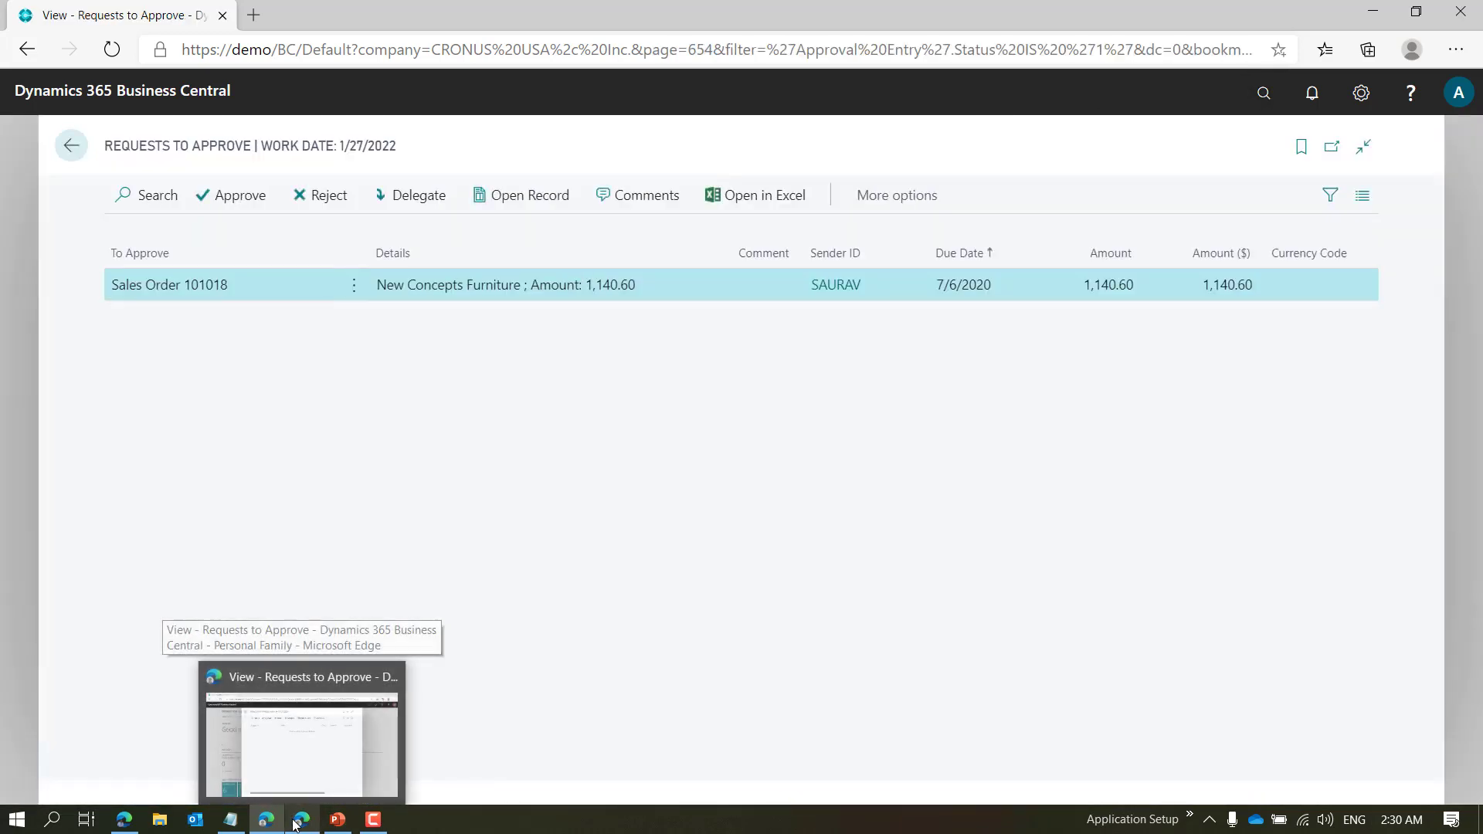
pyautogui.click(298, 733)
pyautogui.click(1226, 147)
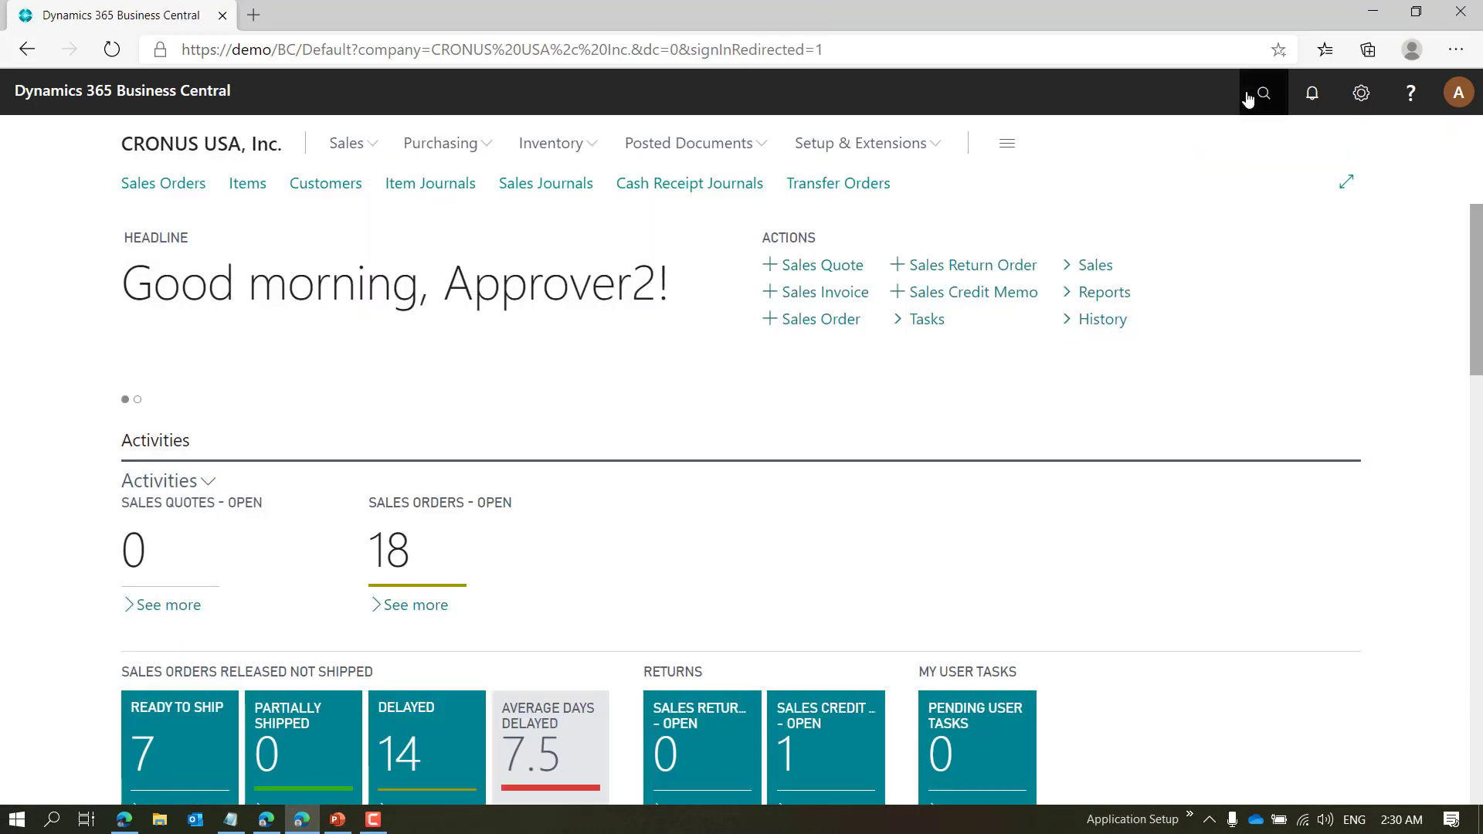
pyautogui.click(1248, 95)
pyautogui.write('Request TO AP')
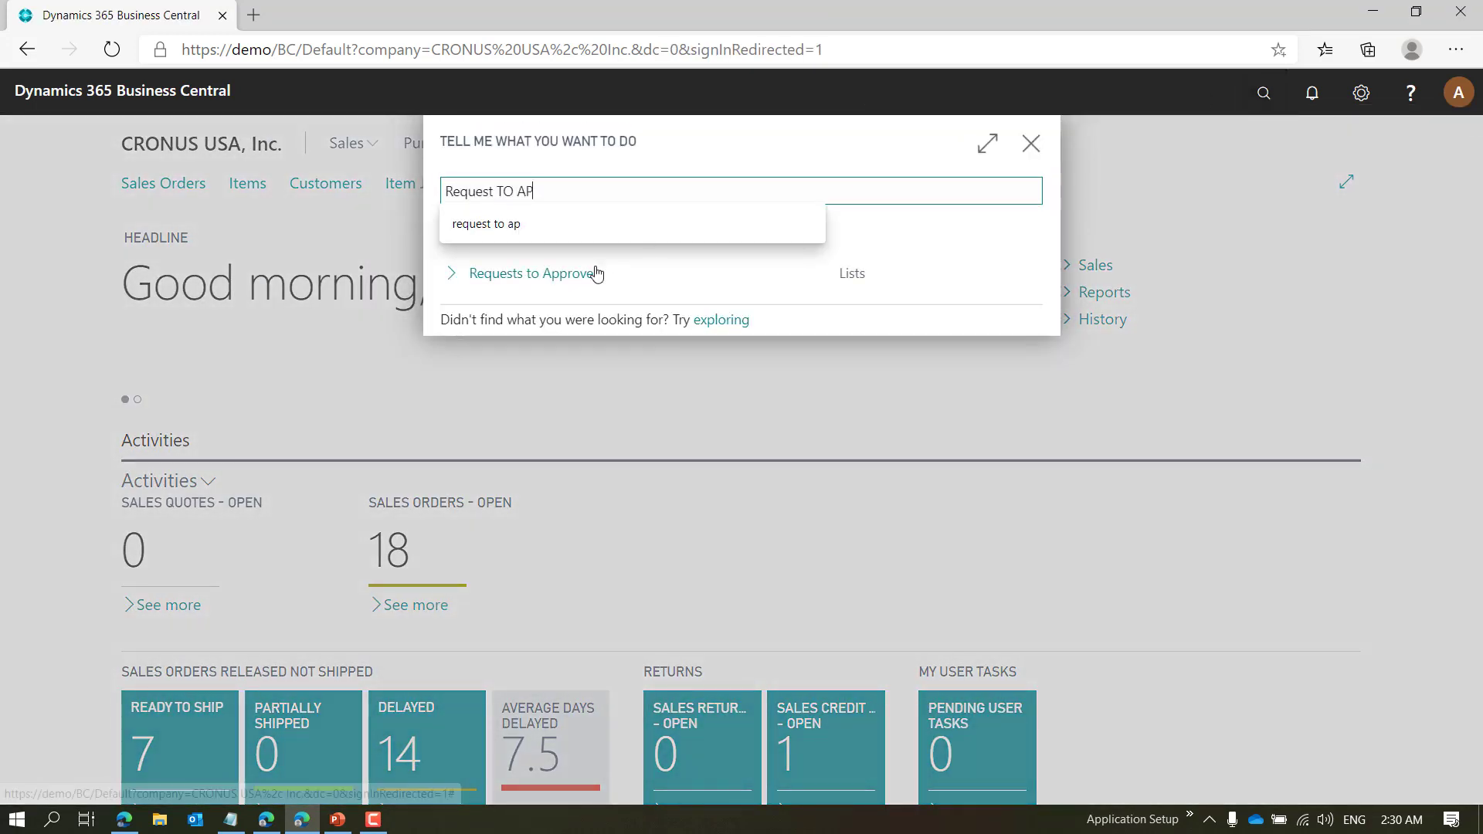
pyautogui.click(545, 269)
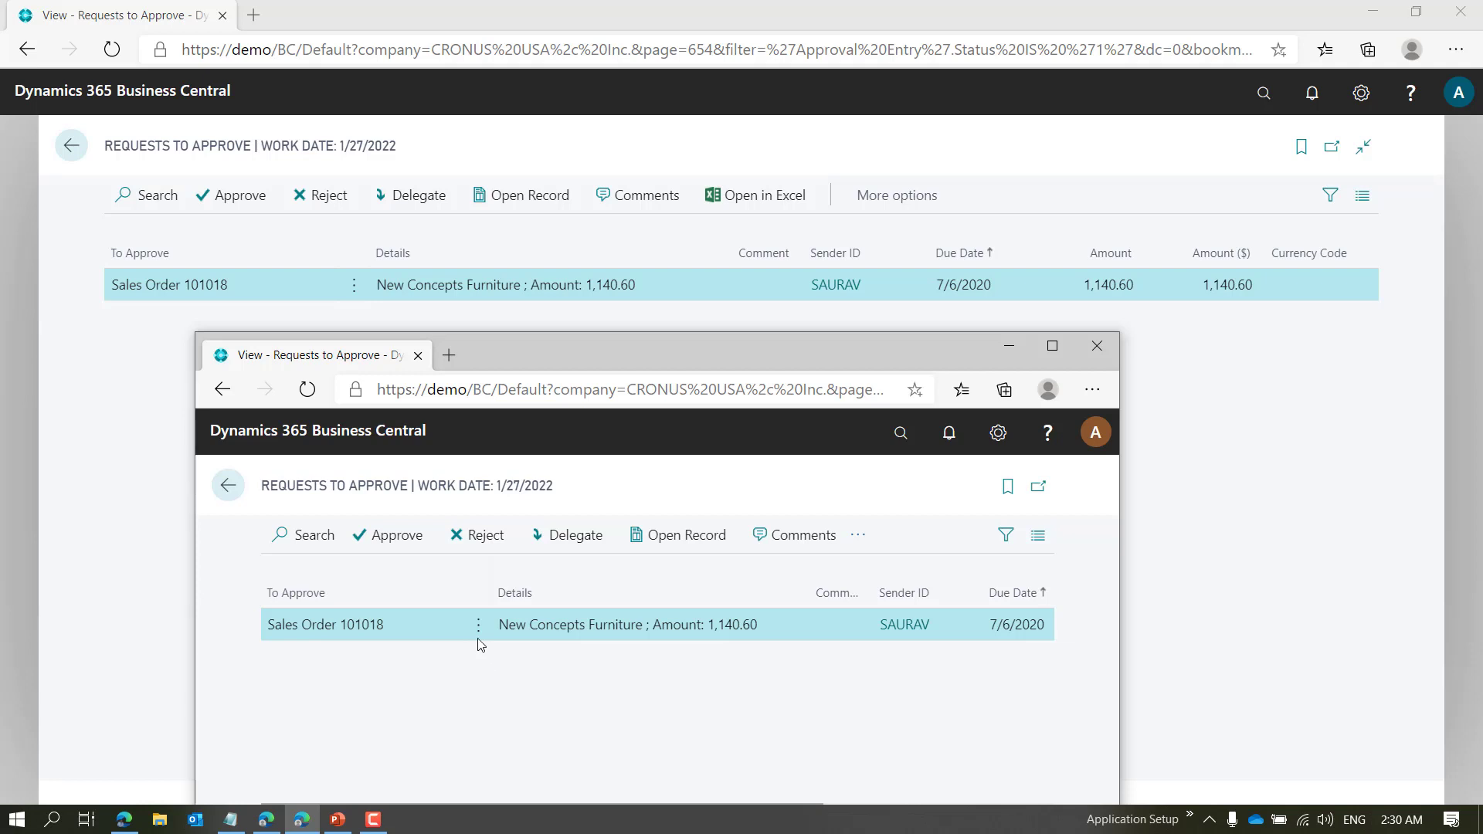
# Approve the Sales Order 101018 request for 1,140.60 from its row menu
pyautogui.moveTo(726, 347); pyautogui.dragTo(784, 272)
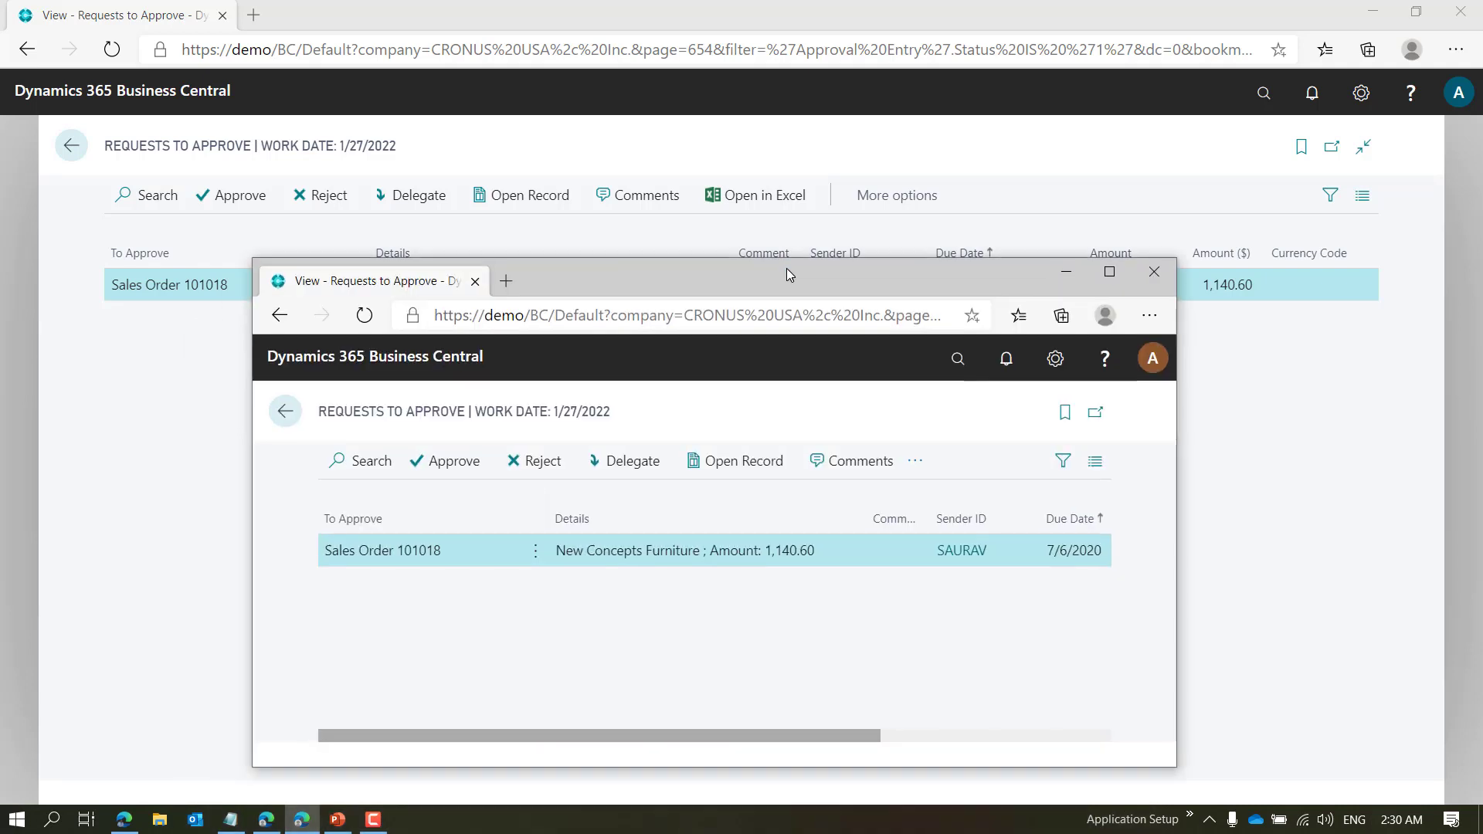
pyautogui.click(538, 550)
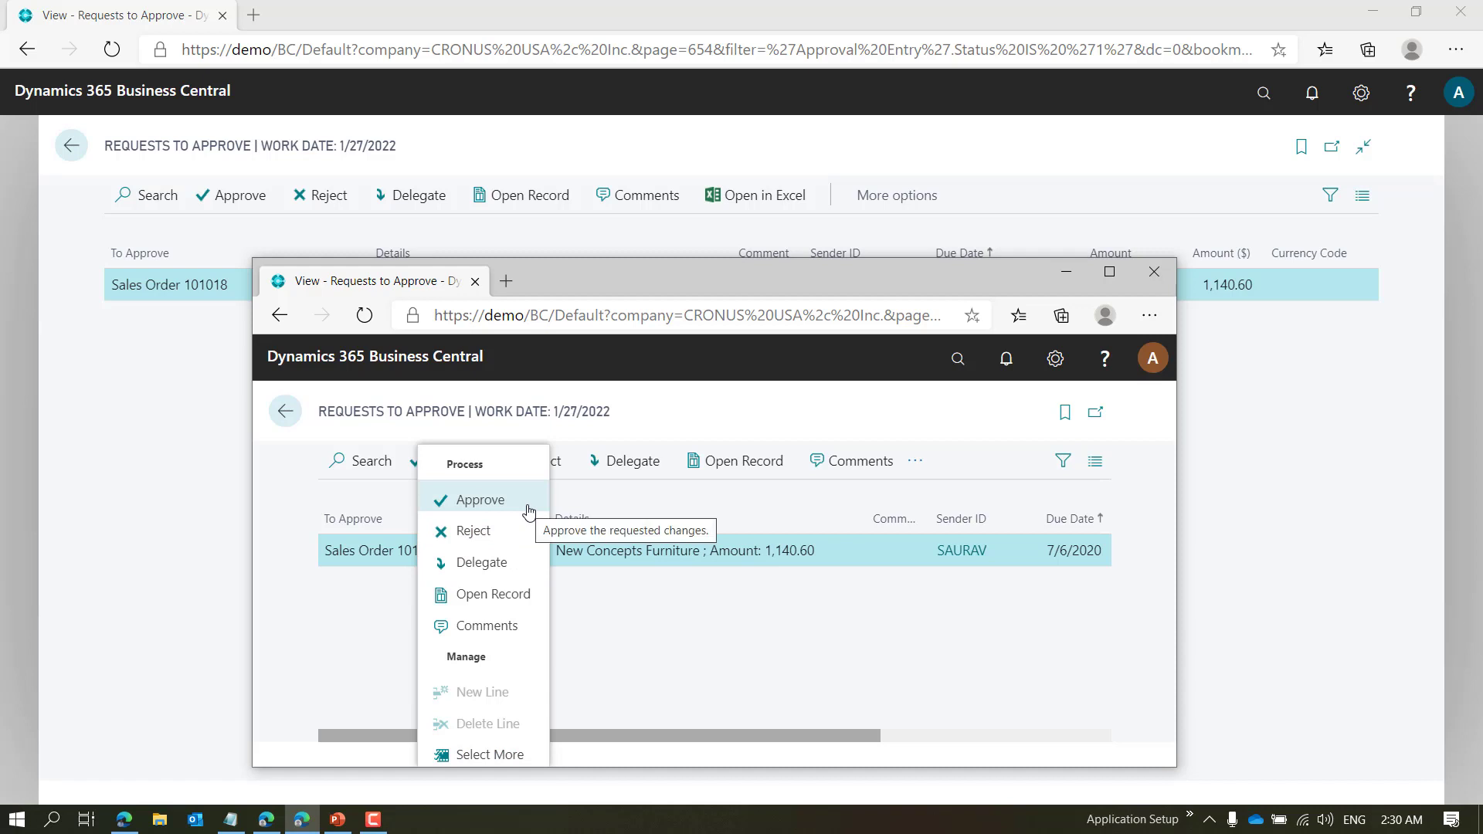
pyautogui.click(528, 512)
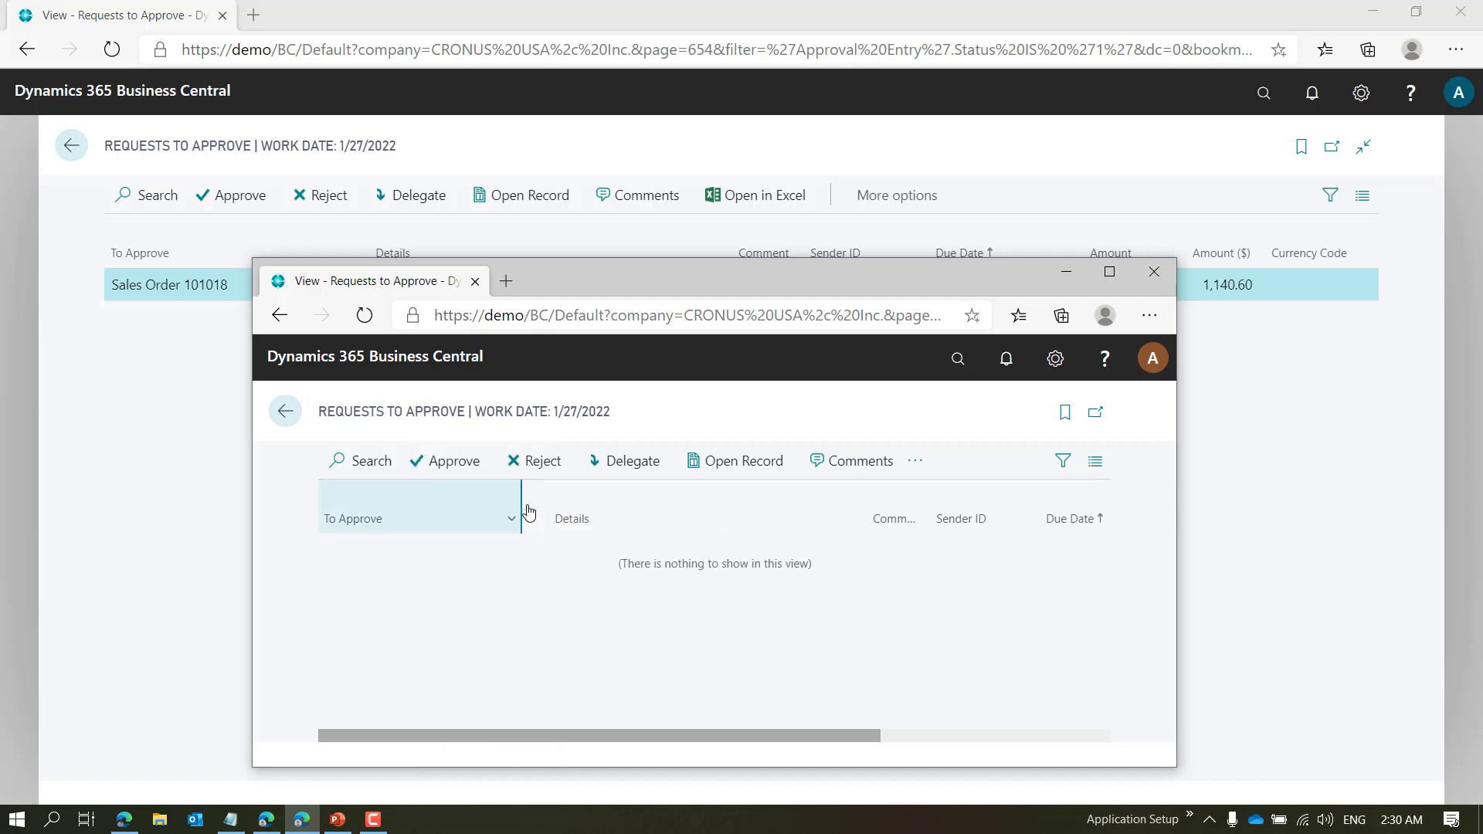
# Recheck the Requests to Approve list from the home page, then return to the sender's Sales Orders window
pyautogui.click(300, 823)
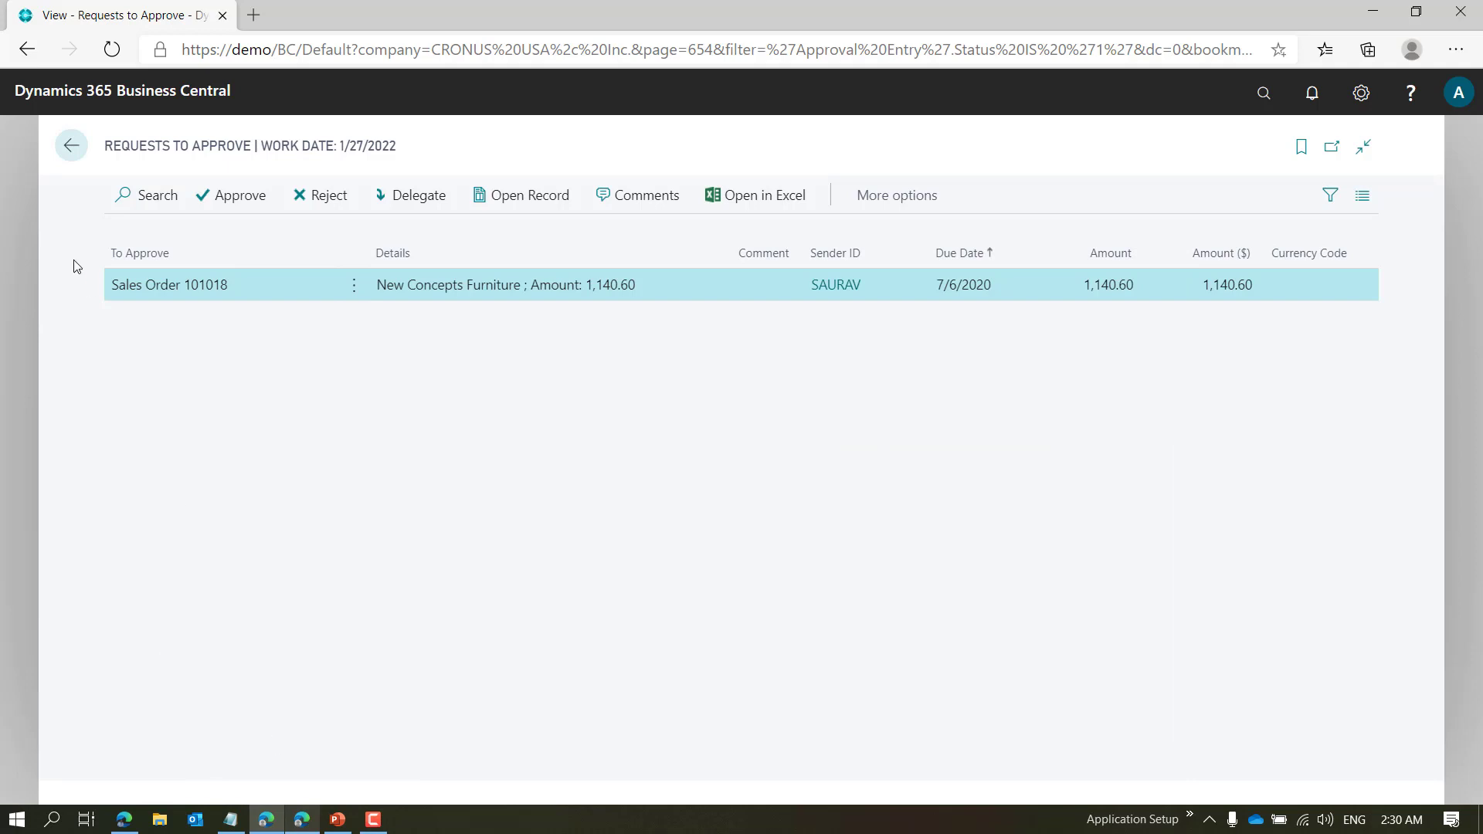
pyautogui.click(71, 145)
pyautogui.click(1264, 93)
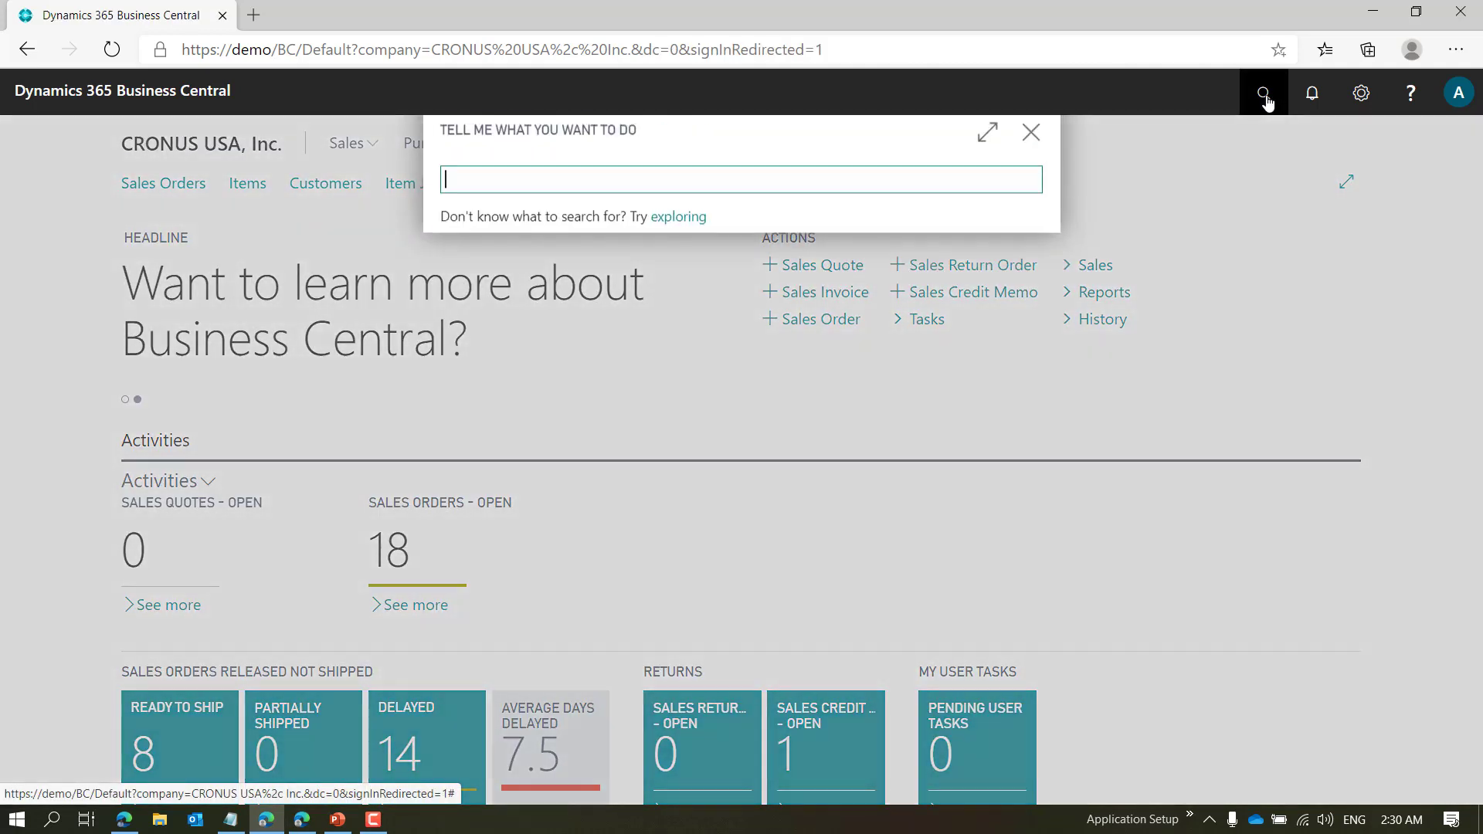
pyautogui.write('Request to ap')
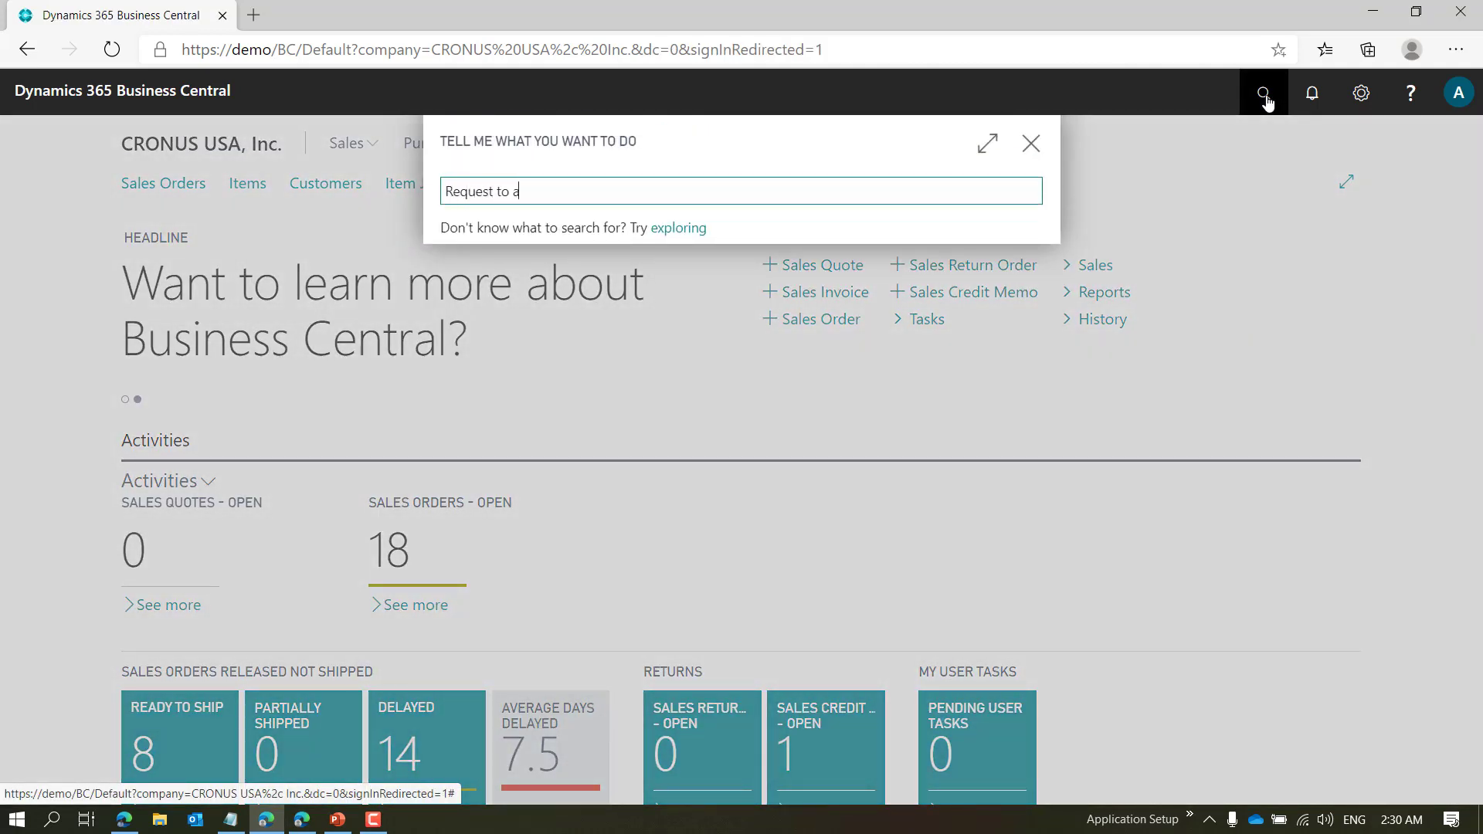
pyautogui.click(556, 284)
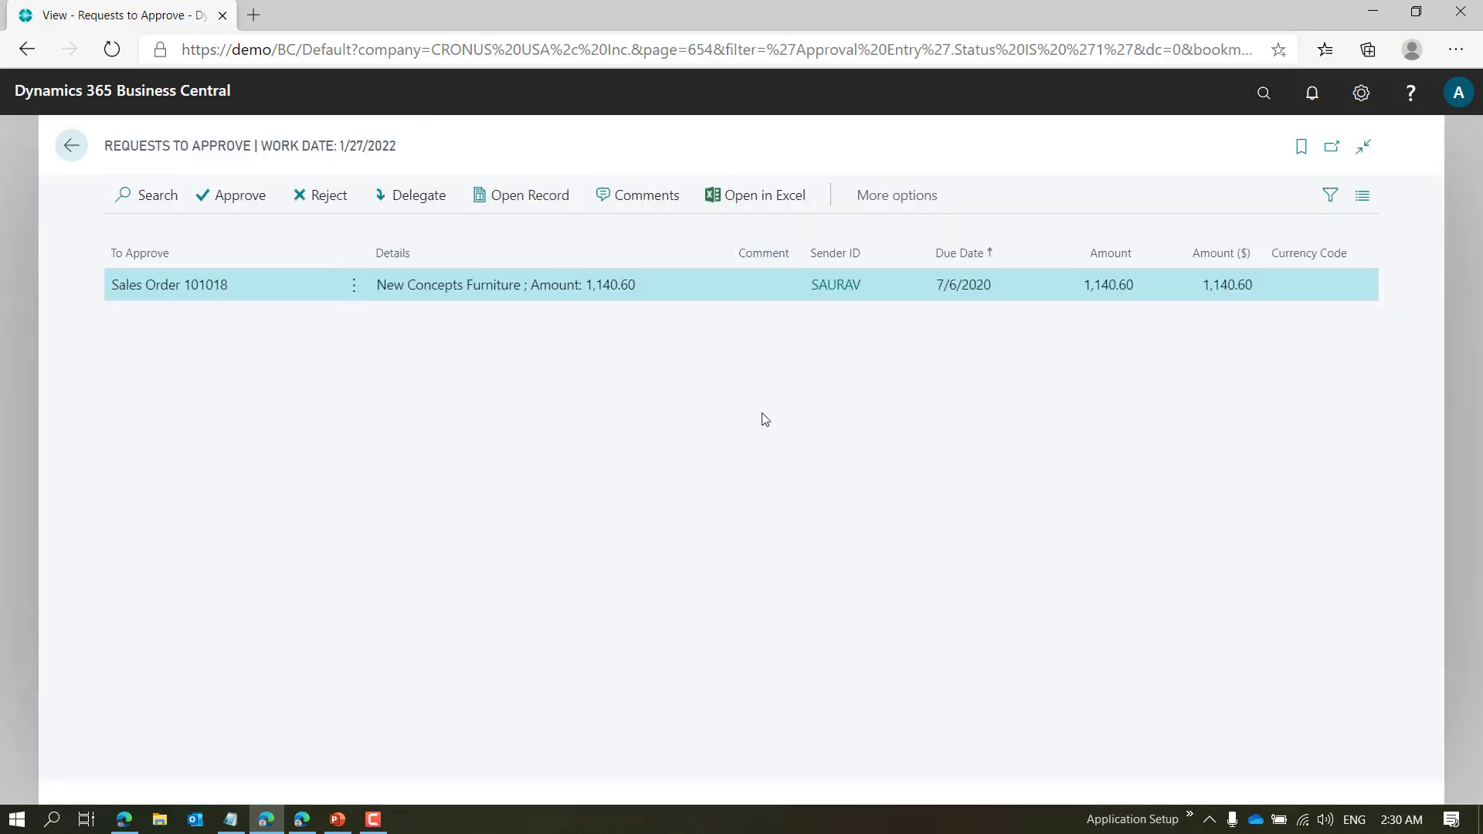
pyautogui.press('Escape')
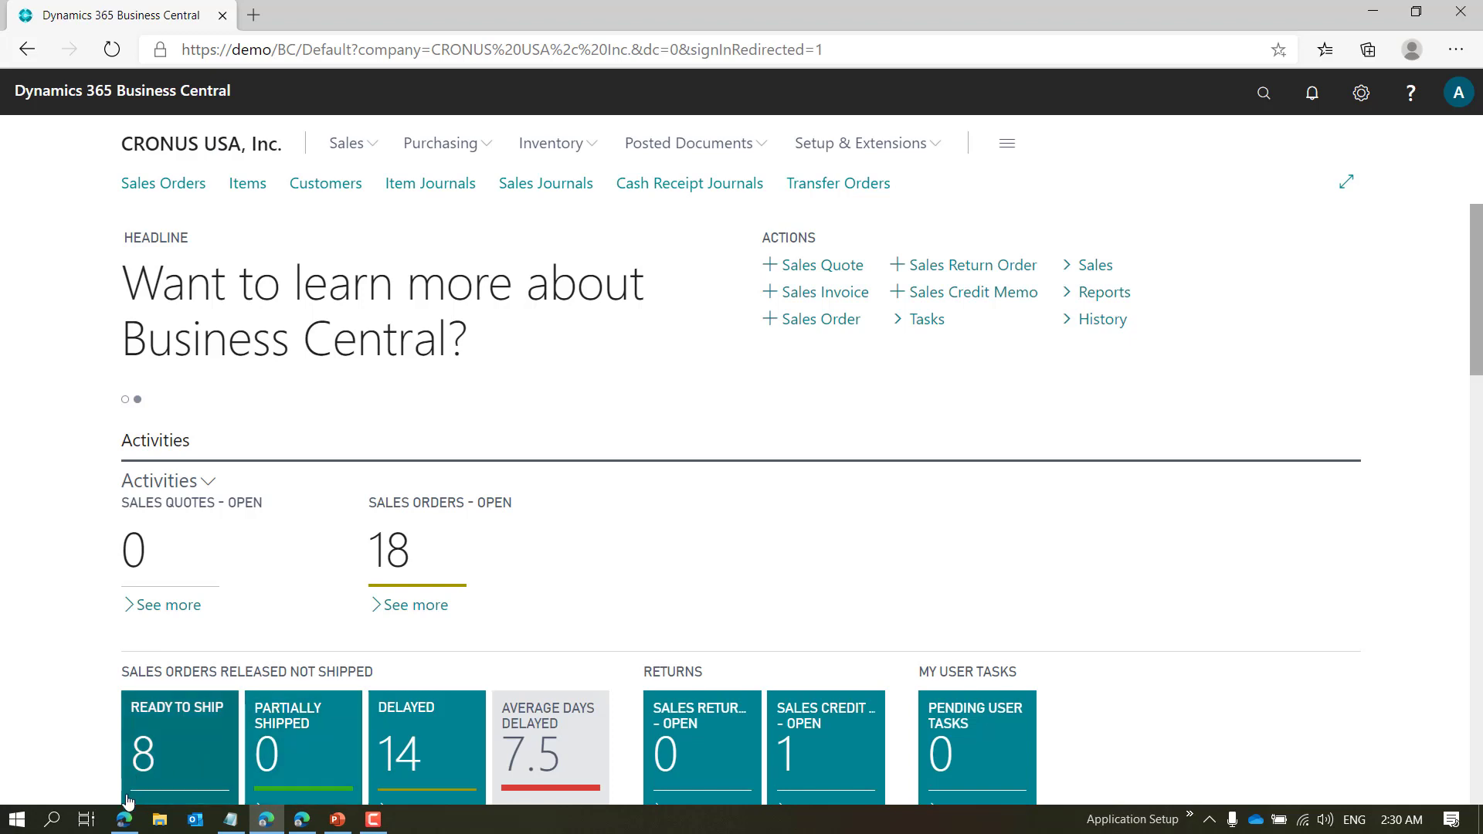
pyautogui.click(123, 822)
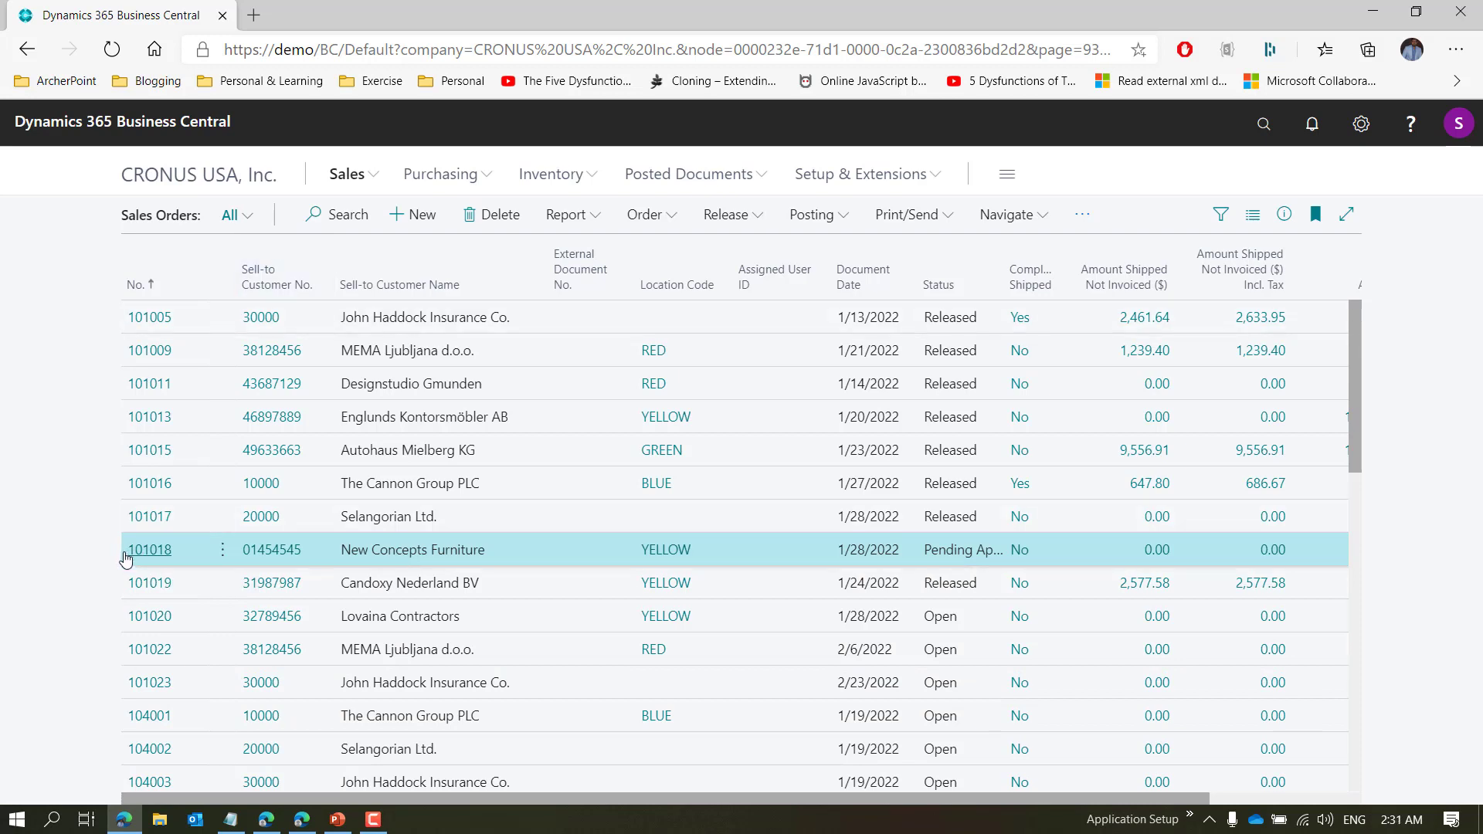
# Refresh via the home page and open sales order 101018 from the Sales Orders list
pyautogui.click(212, 176)
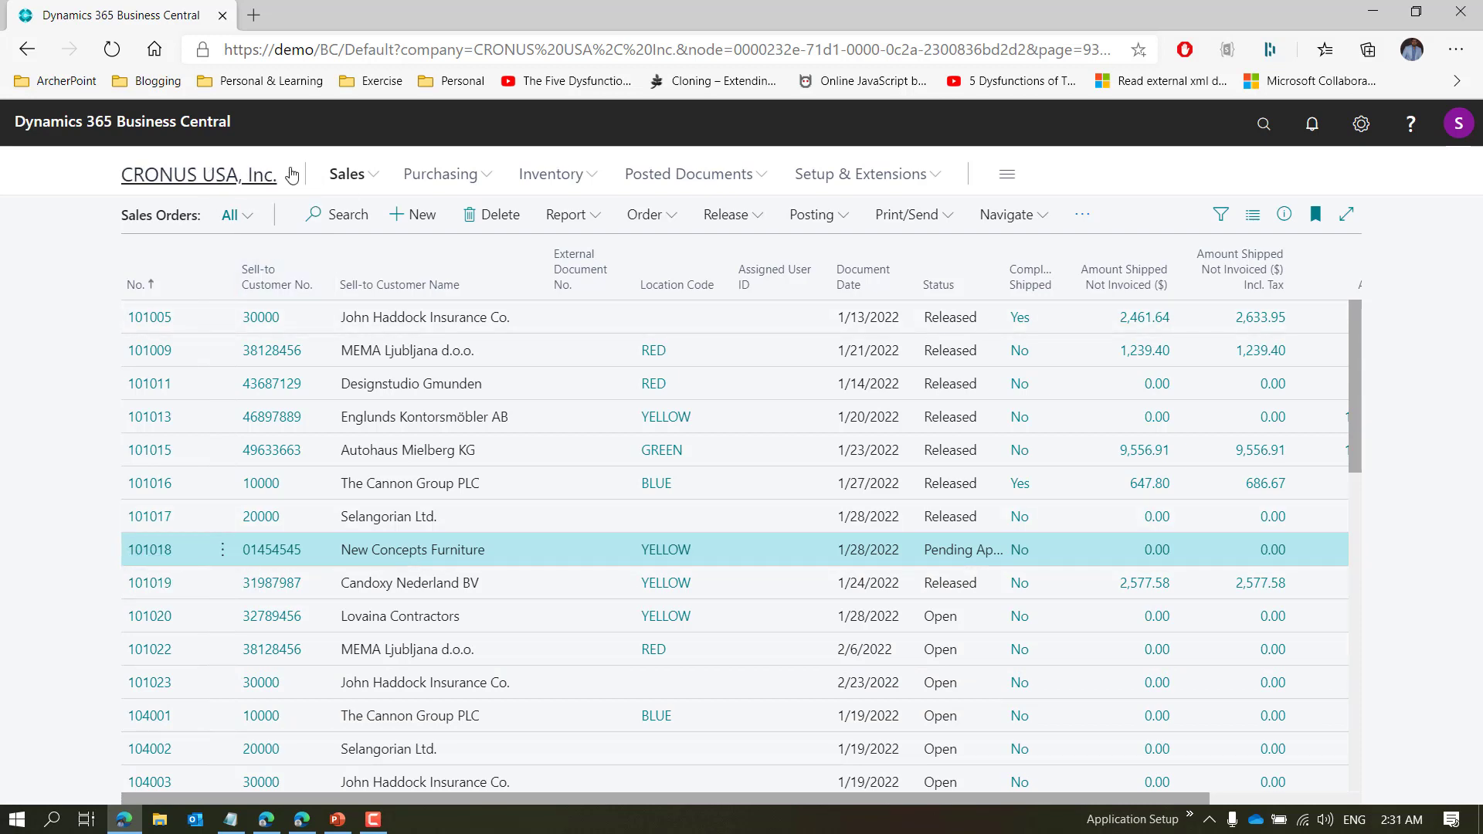
pyautogui.click(355, 179)
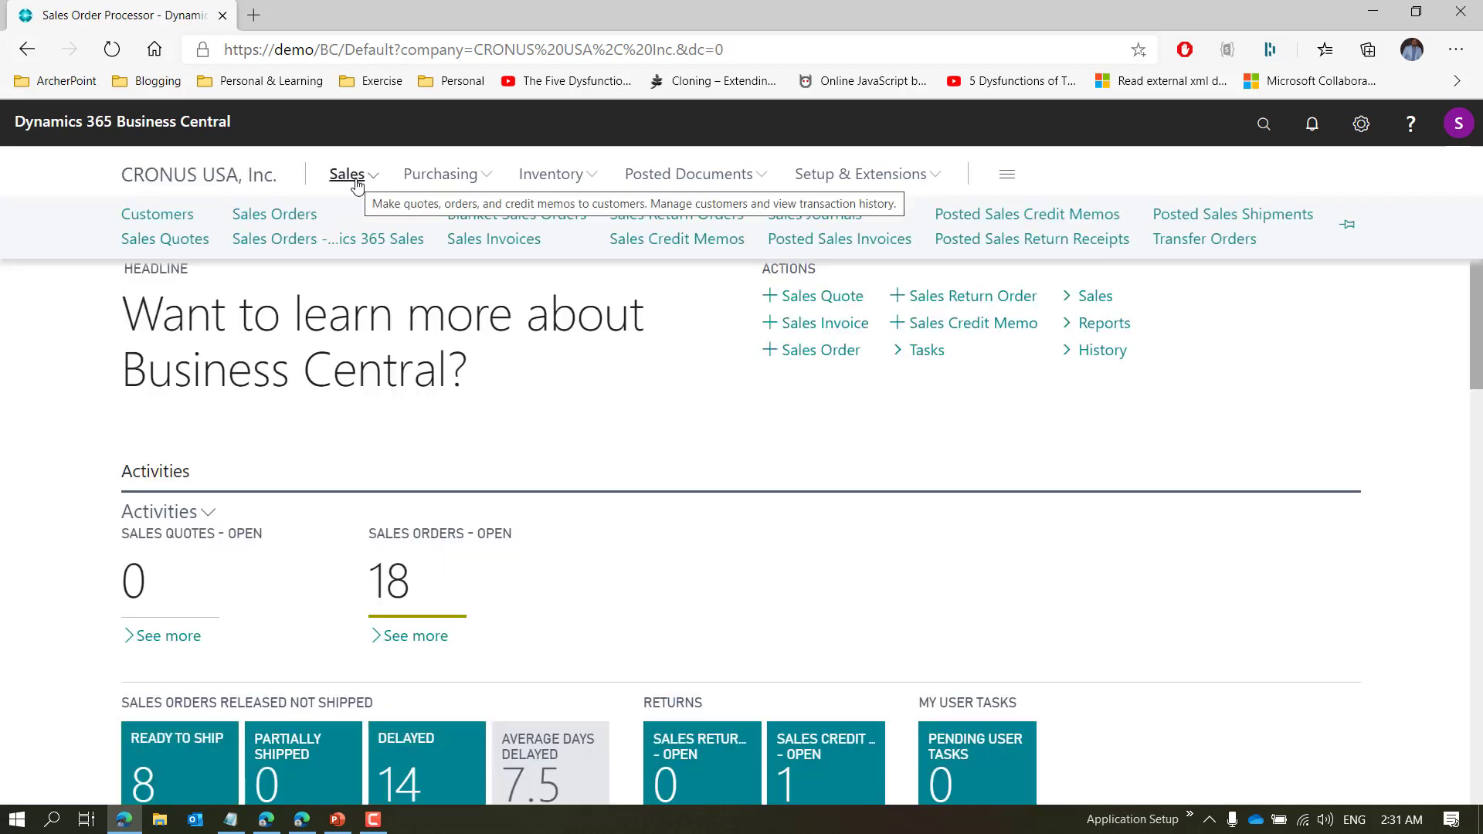
pyautogui.click(274, 217)
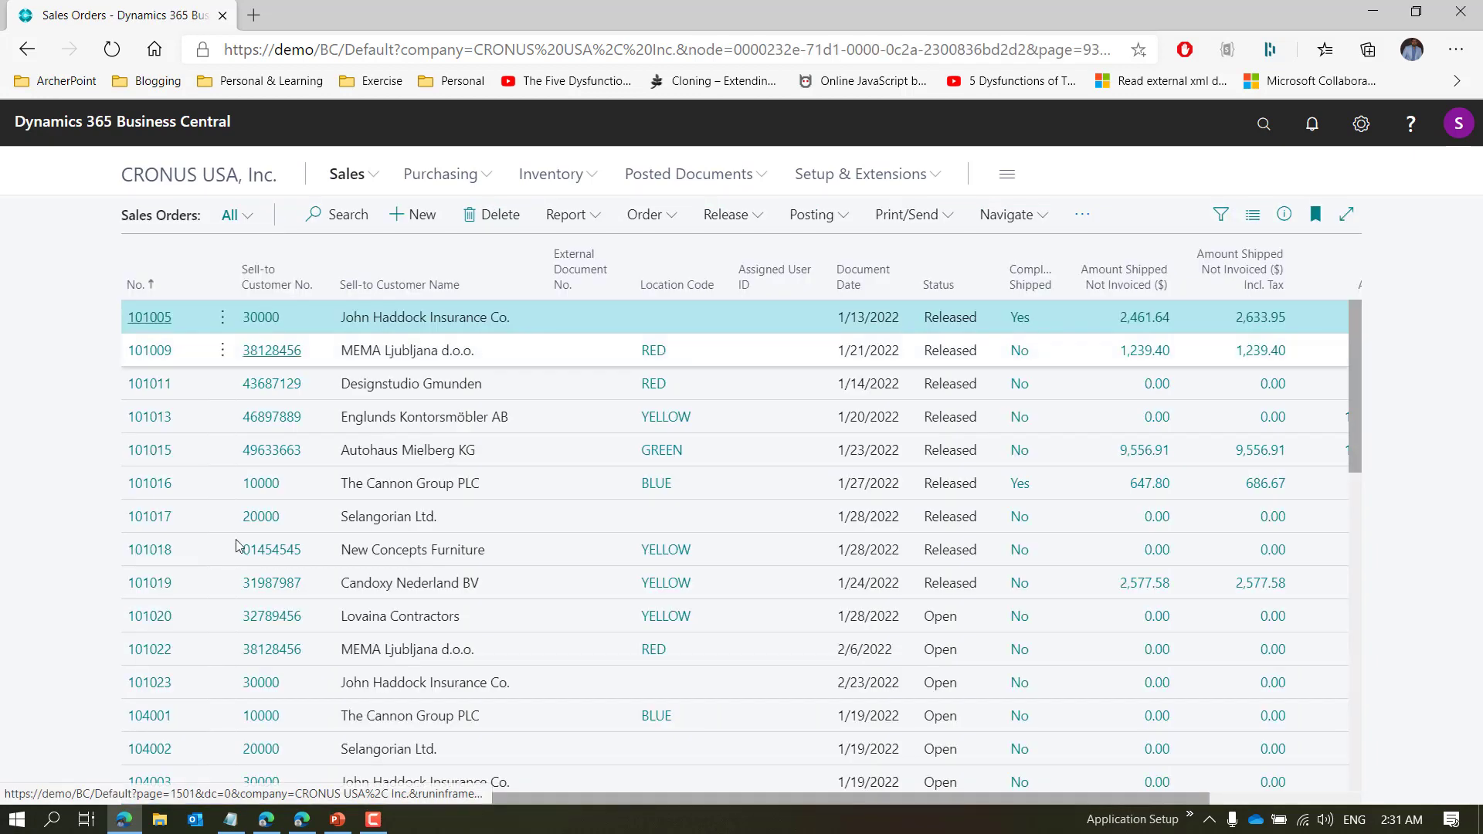
pyautogui.click(163, 563)
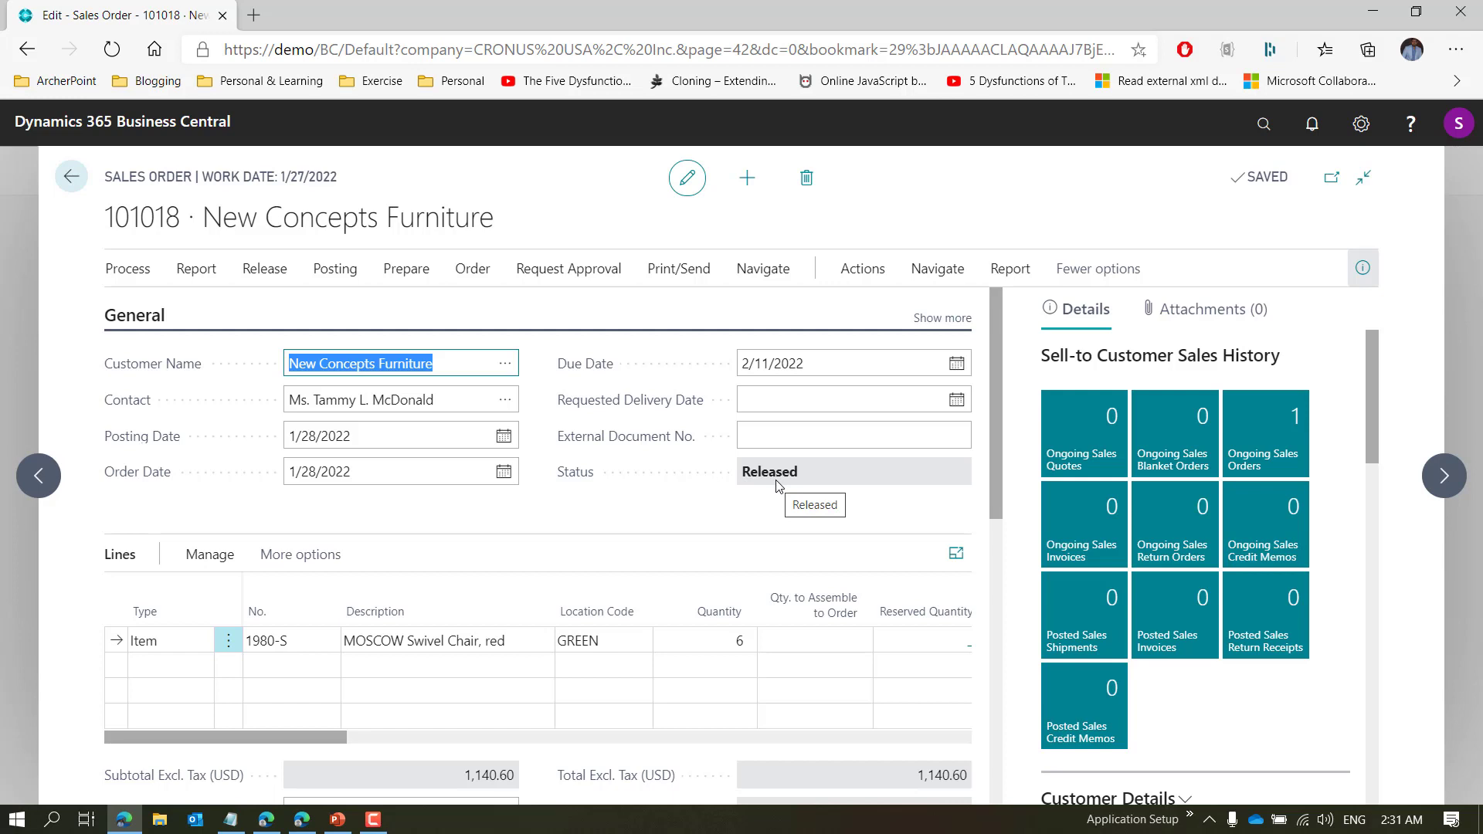
# Open the approval entries for order 101018 to check the Approved entry
pyautogui.click(789, 269)
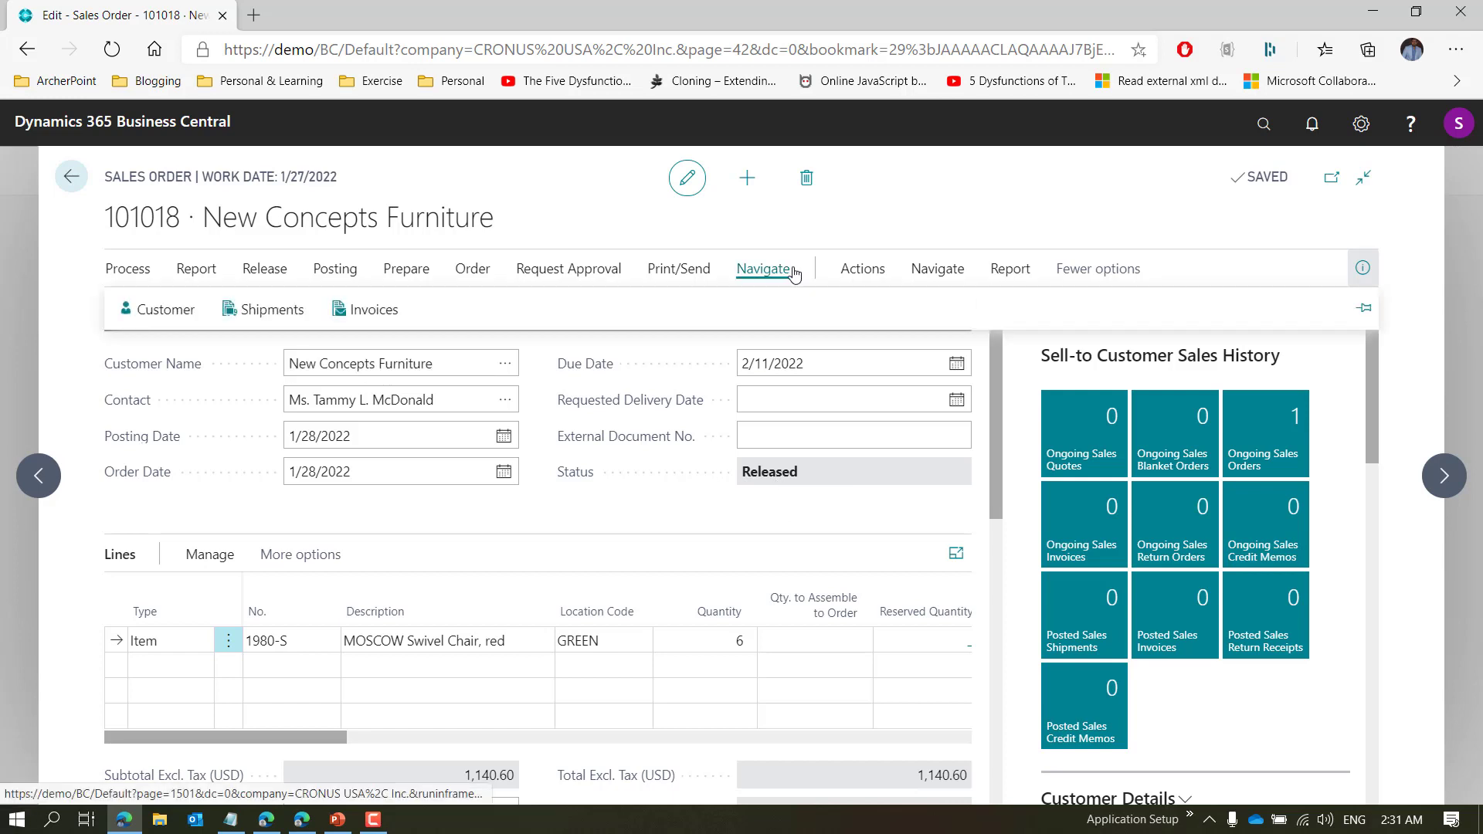
pyautogui.click(865, 270)
pyautogui.click(936, 269)
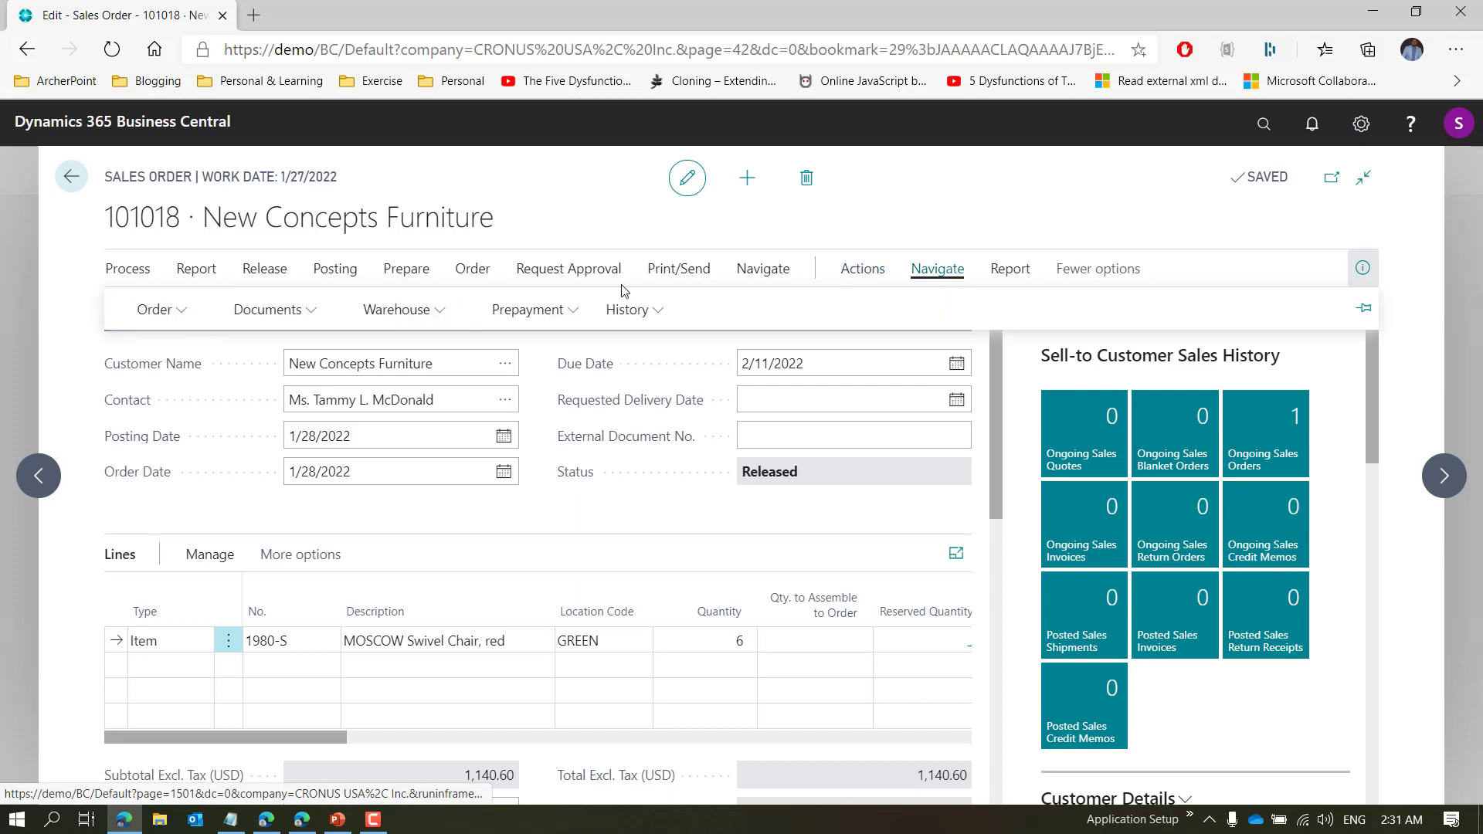
pyautogui.click(149, 317)
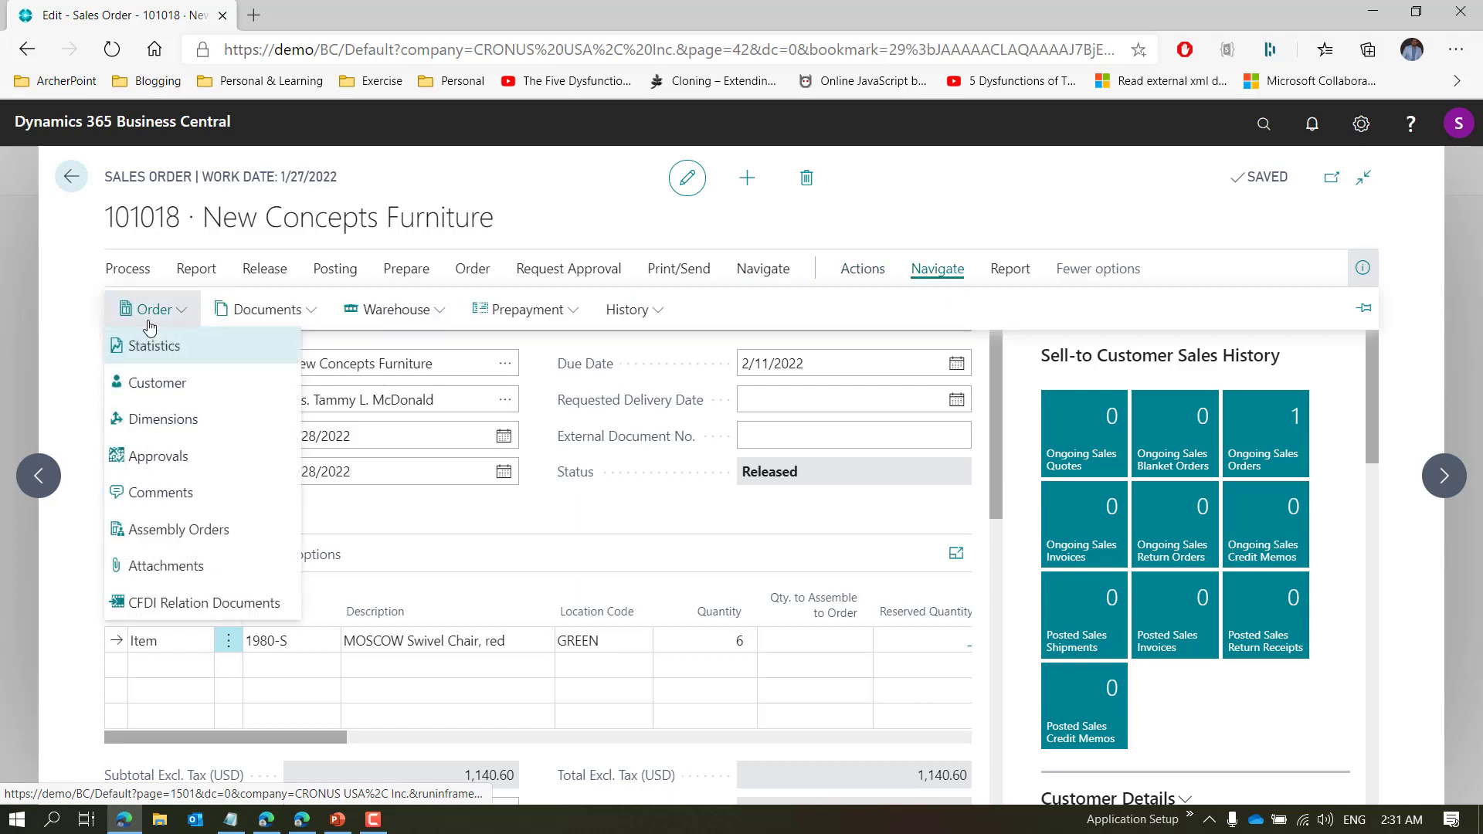
pyautogui.click(176, 457)
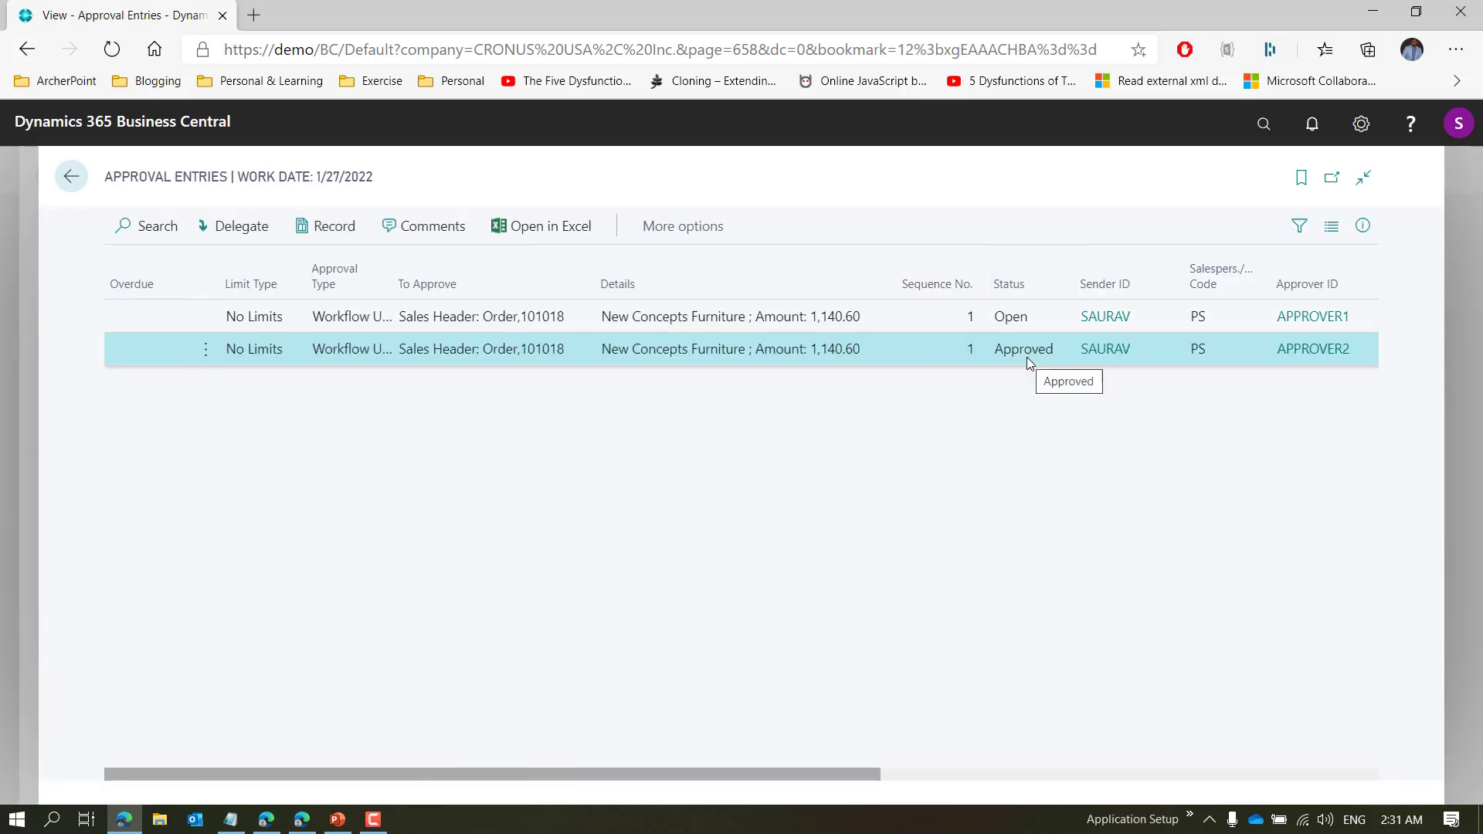
# Verify the order shows Released, then close it and minimize both browser windows
pyautogui.click(1035, 318)
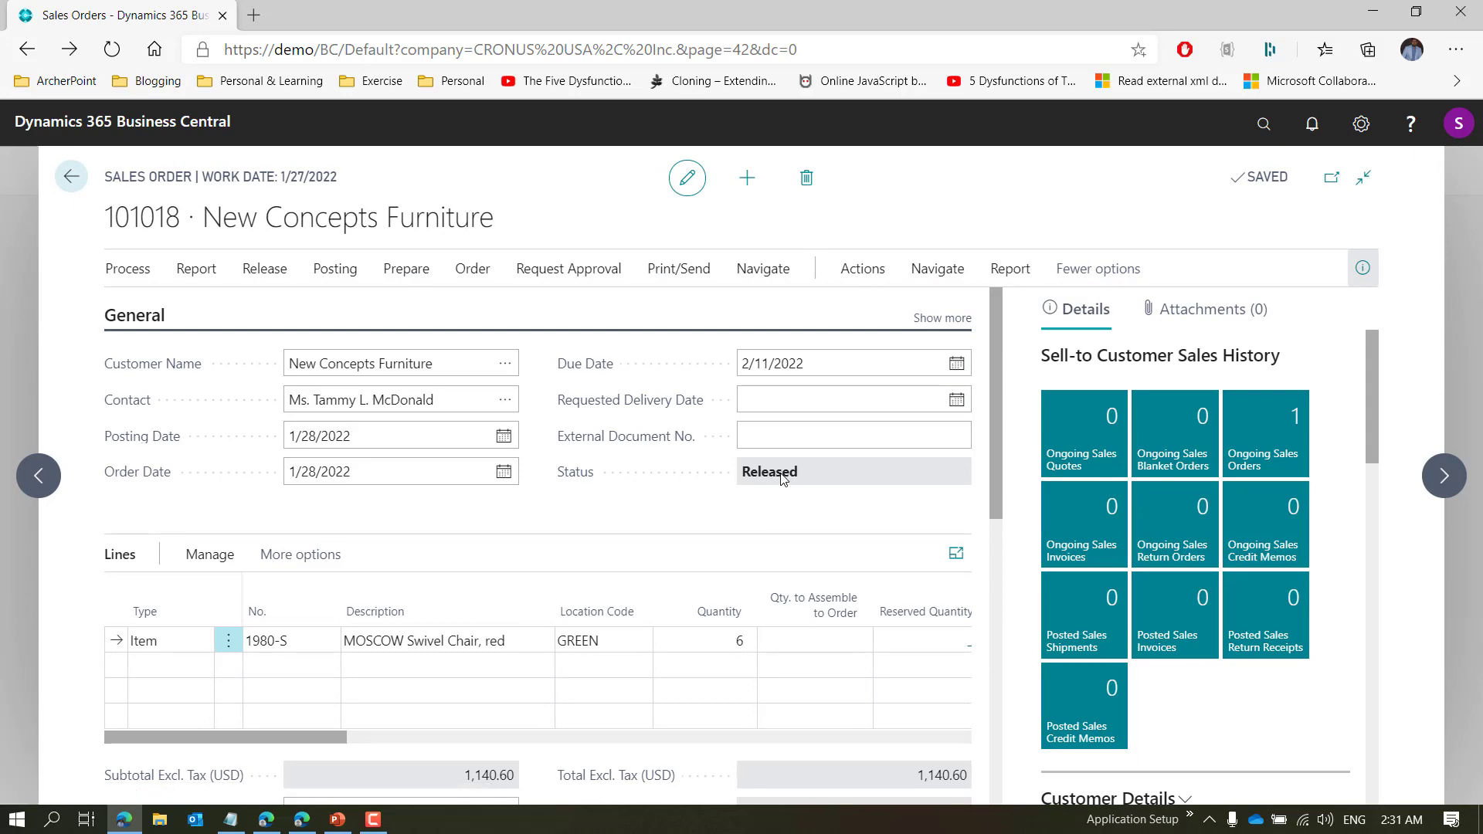
pyautogui.press('Escape')
pyautogui.press('Escape')
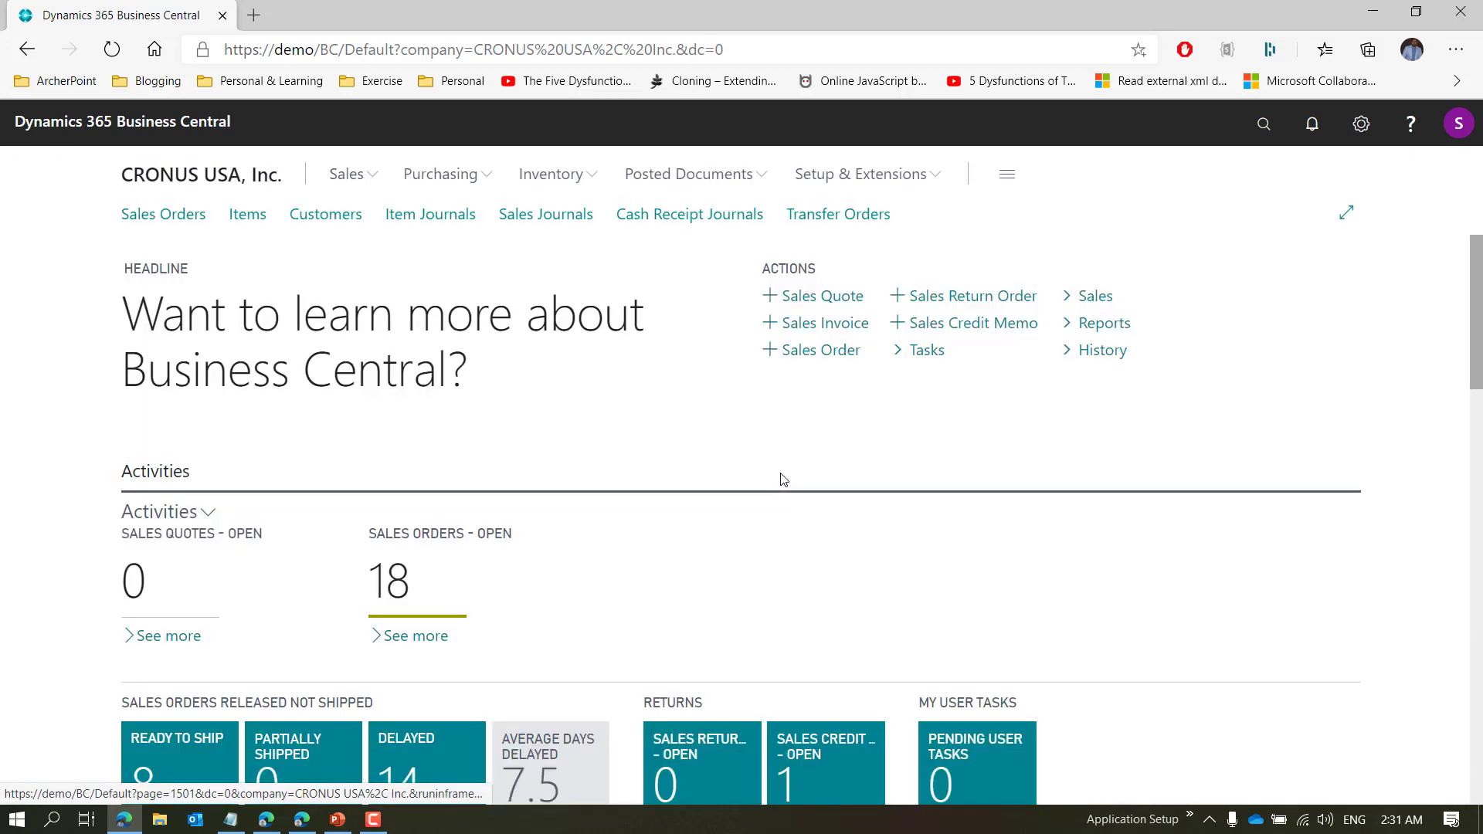
pyautogui.click(1365, 19)
pyautogui.click(1365, 20)
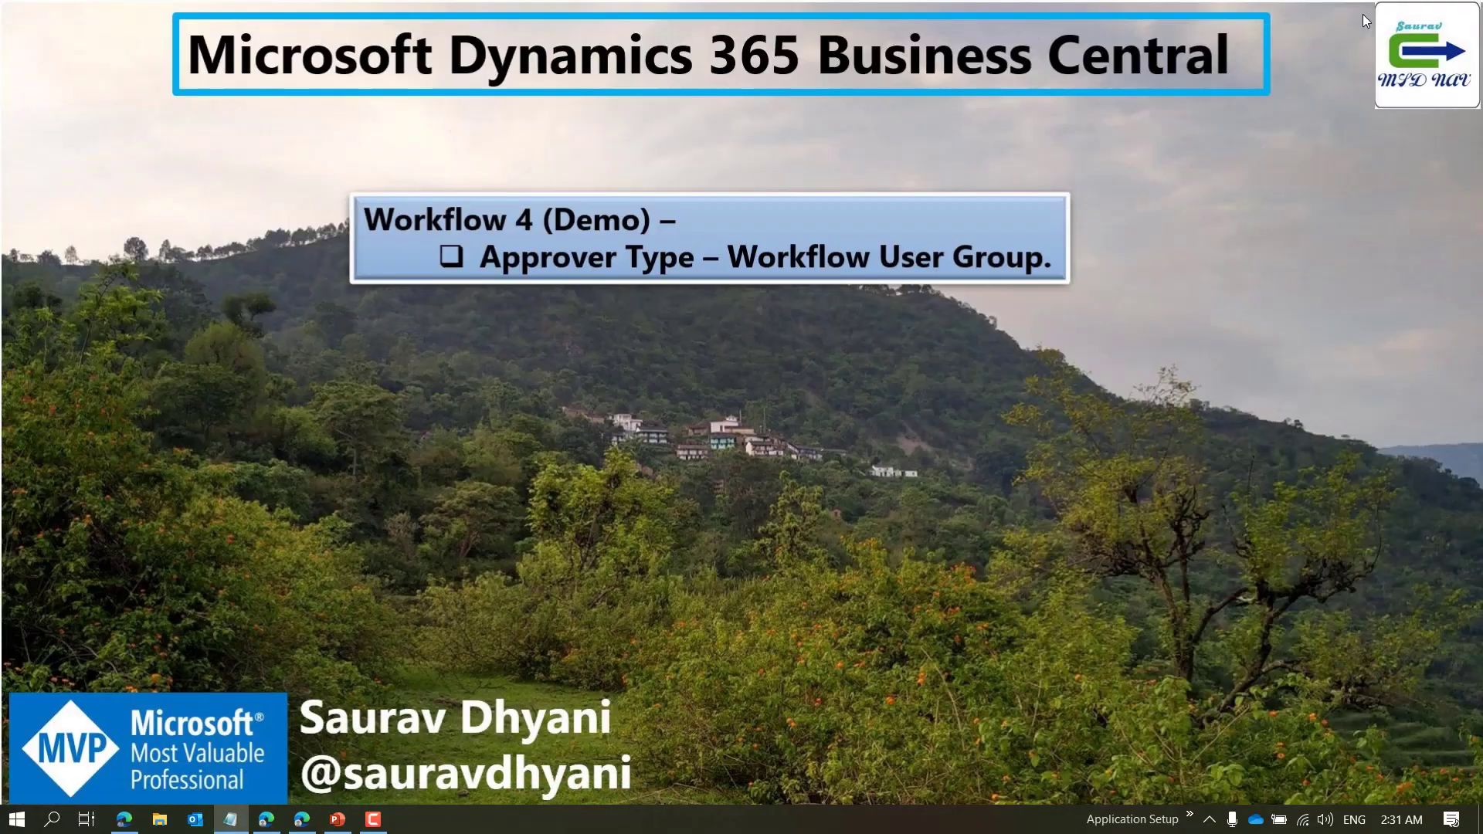